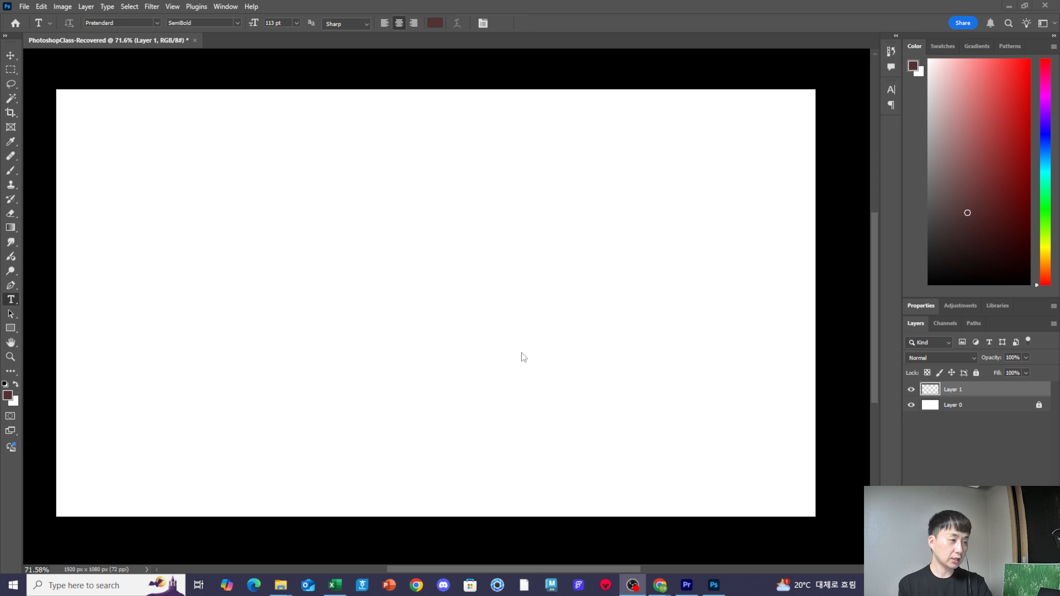
- Add the point text "SDFJKLSDJFDSLFJSDKL" in the upper part of the canvas
click(360, 222)
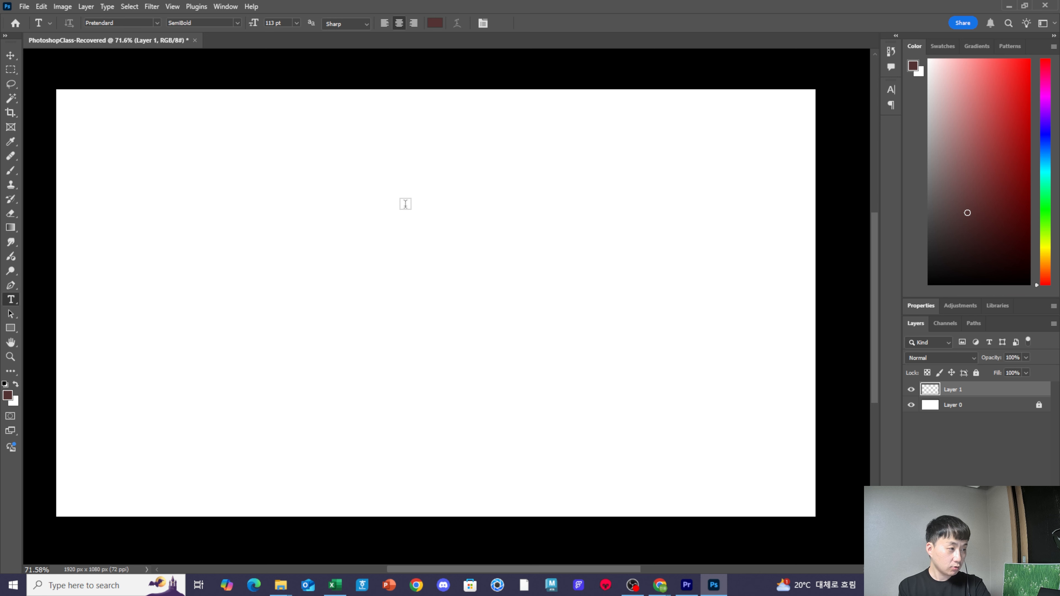
click(389, 202)
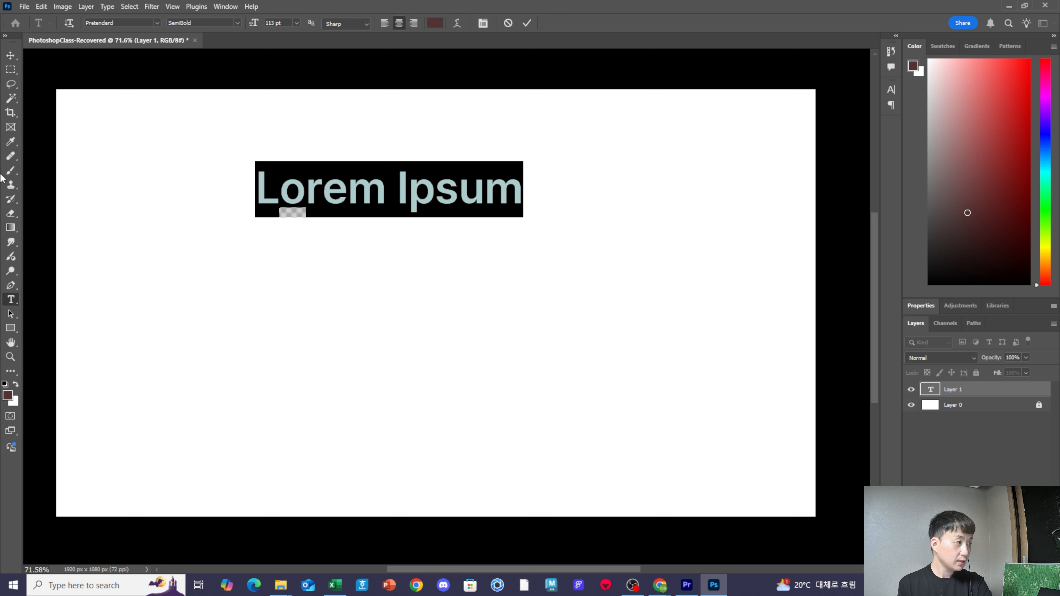
text(SDFJKLSDJFDSLFJSDKL)
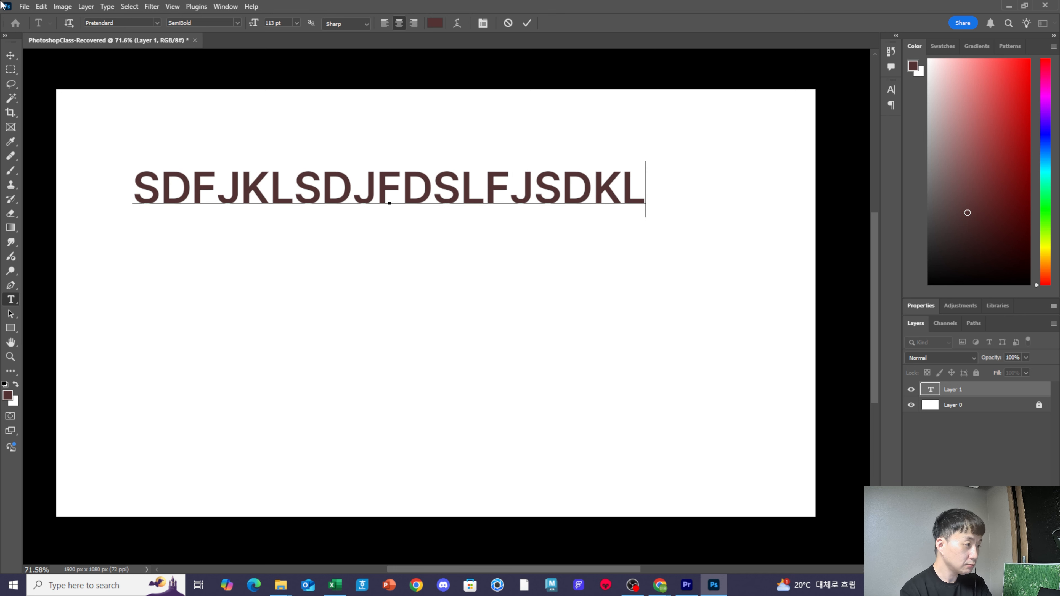
click(10, 55)
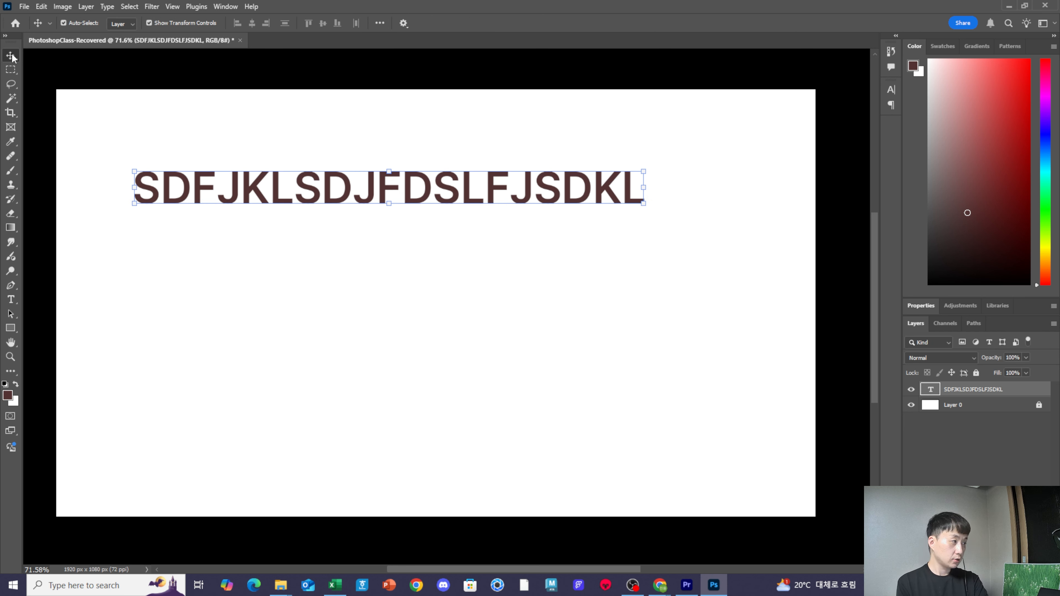
- Try moving the line of text lower on the canvas and undo the move
click(517, 246)
click(486, 188)
drag(442, 183, 516, 273)
key(ctrl+z)
key(ctrl+z)
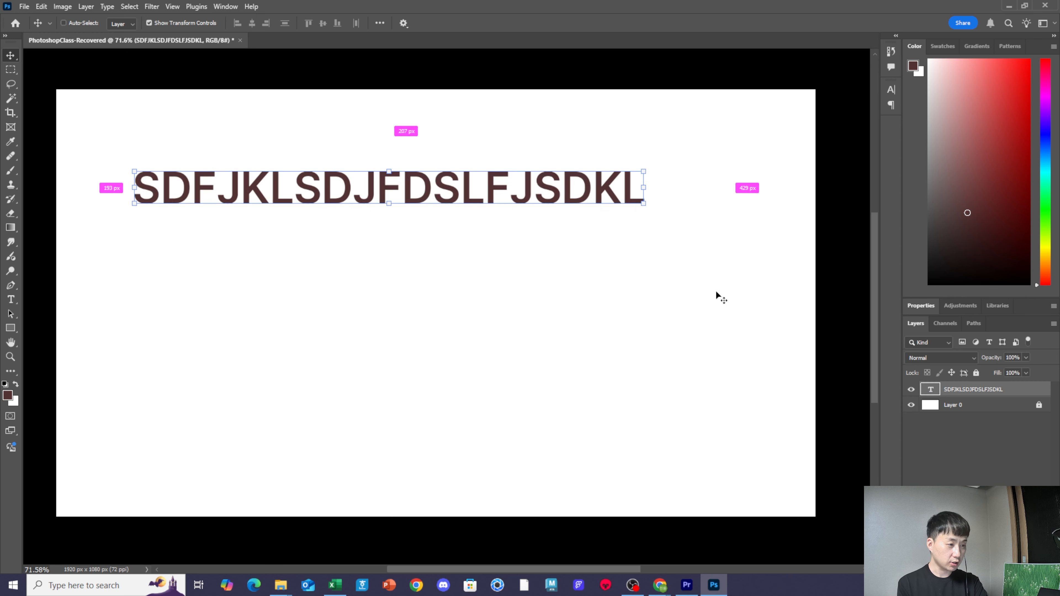
- Try drawing paragraph text boxes with the Type tool, one across the middle of the canvas and one near its upper-left corner
click(657, 236)
key(t)
drag(229, 182, 670, 408)
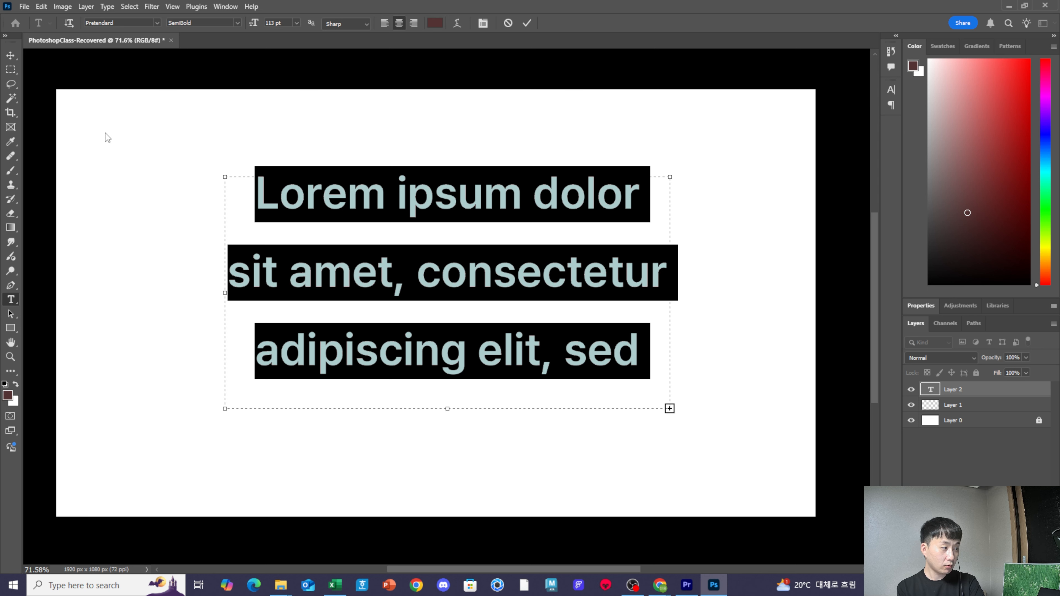
drag(111, 135, 296, 314)
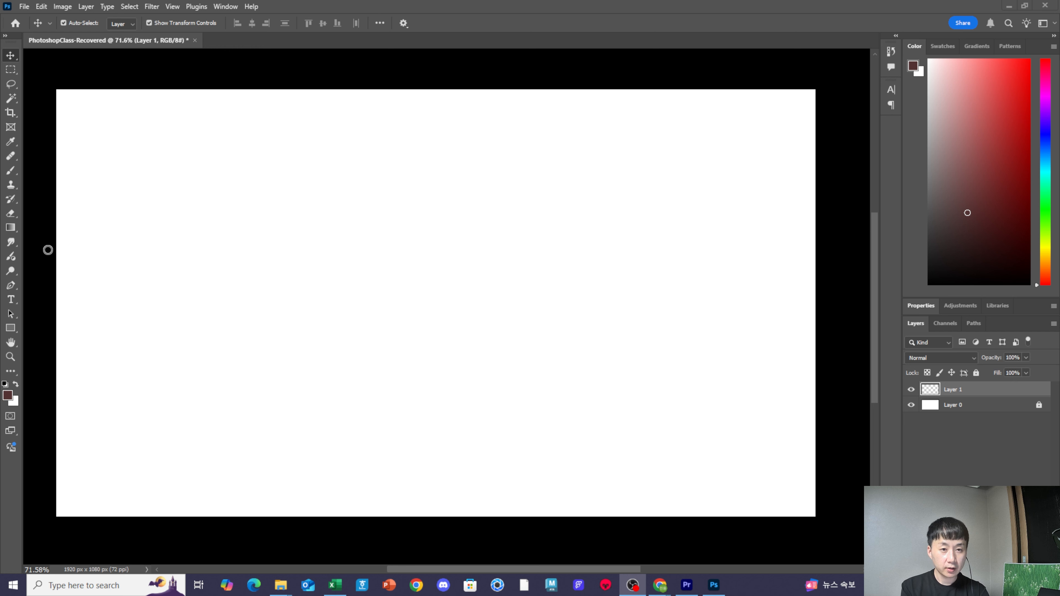
- Add the point text "안녕하세요" and move it to the right, slightly above the canvas centre
click(252, 266)
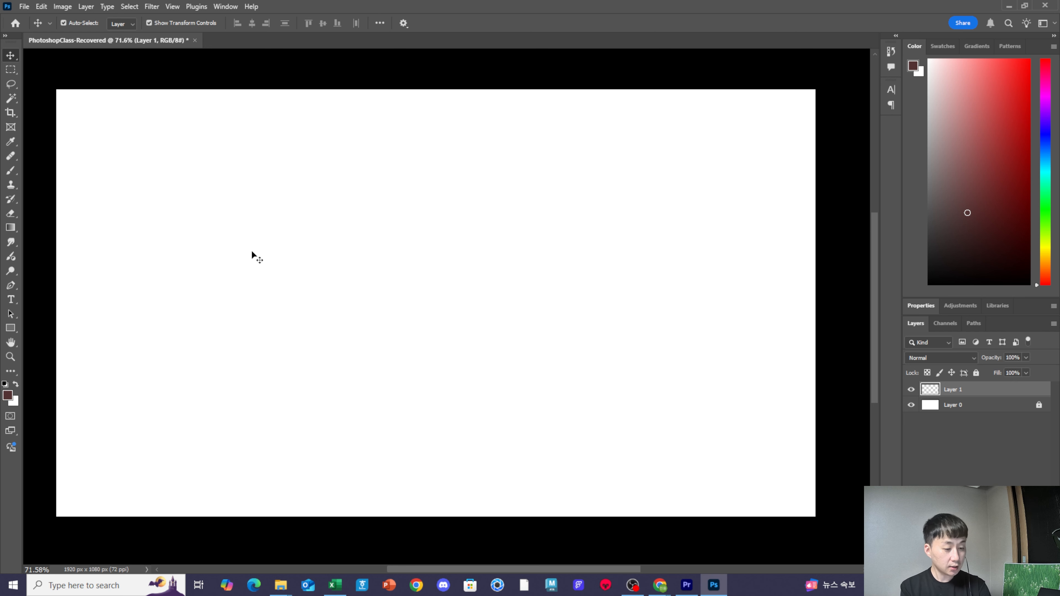
click(252, 249)
key(t)
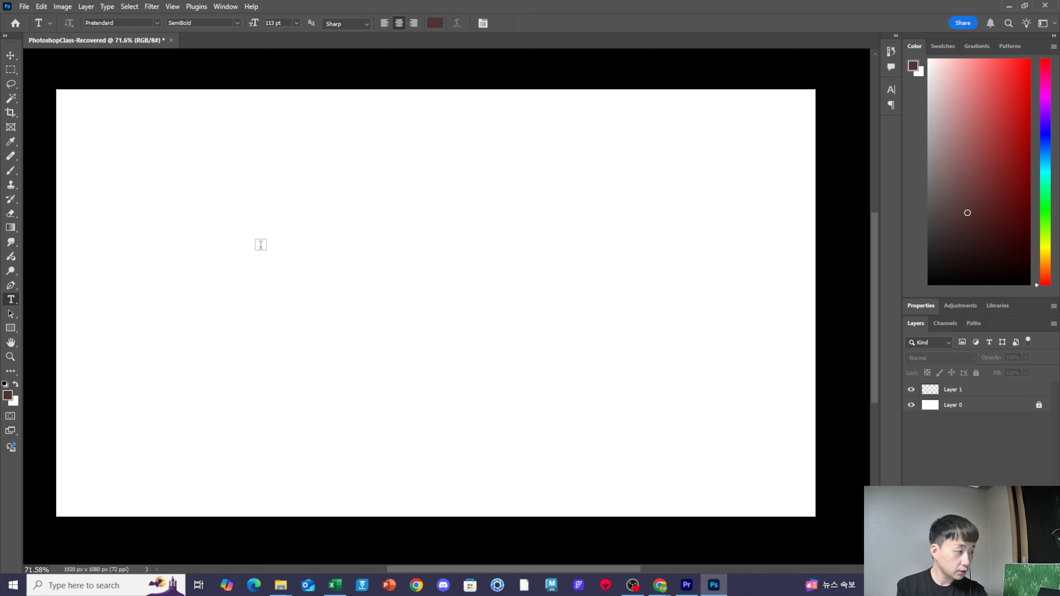
click(261, 245)
key(BackSpace)
text(안녕하세요)
click(11, 55)
drag(308, 237, 542, 251)
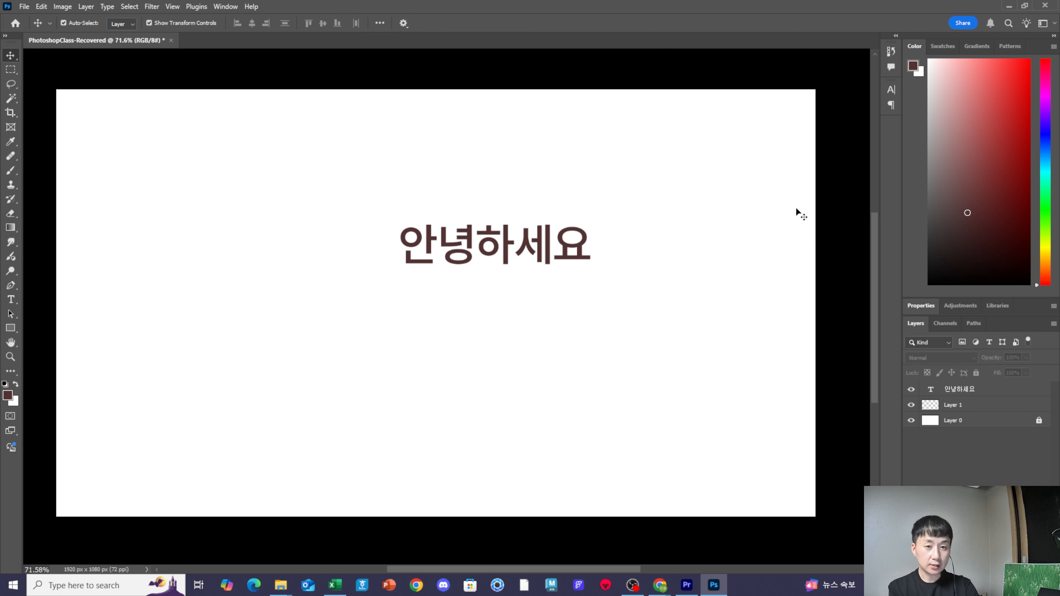
- Reopen the "안녕하세요" text for editing, practise selecting all its characters, and leave text editing
click(541, 250)
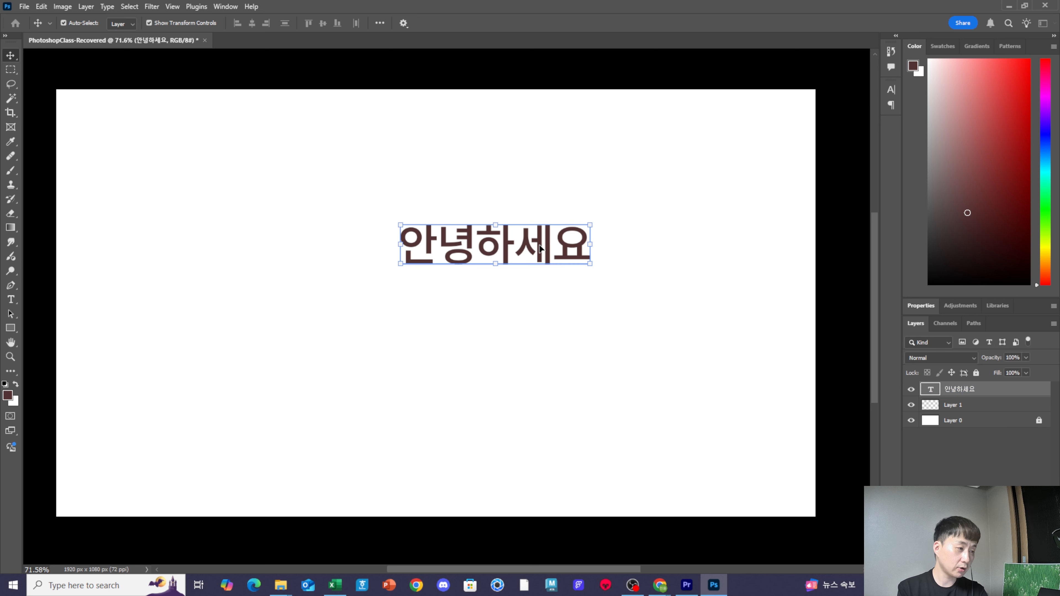
double_click(568, 244)
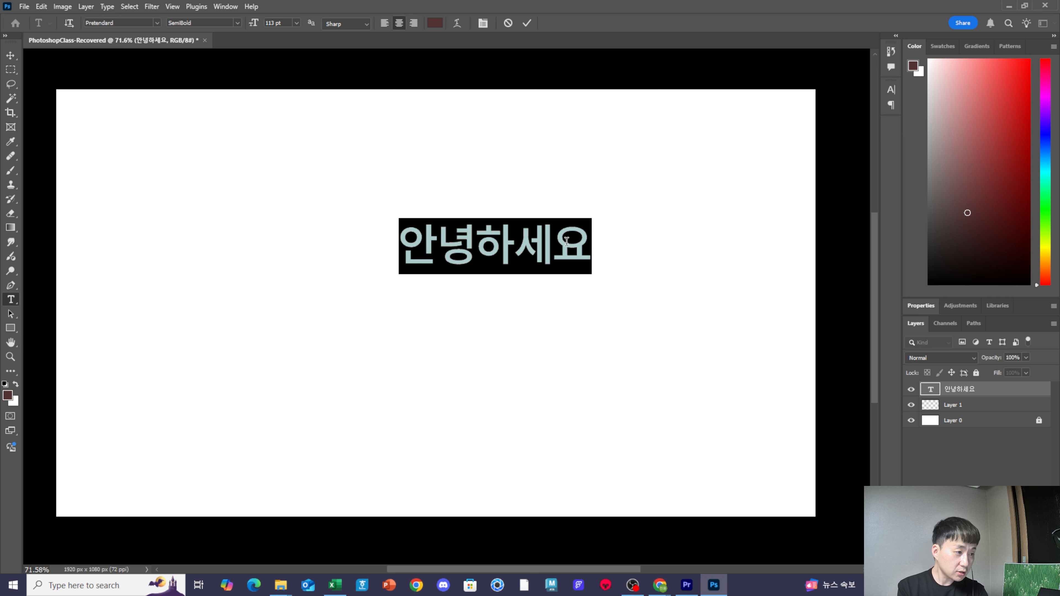
click(587, 243)
drag(590, 245, 373, 245)
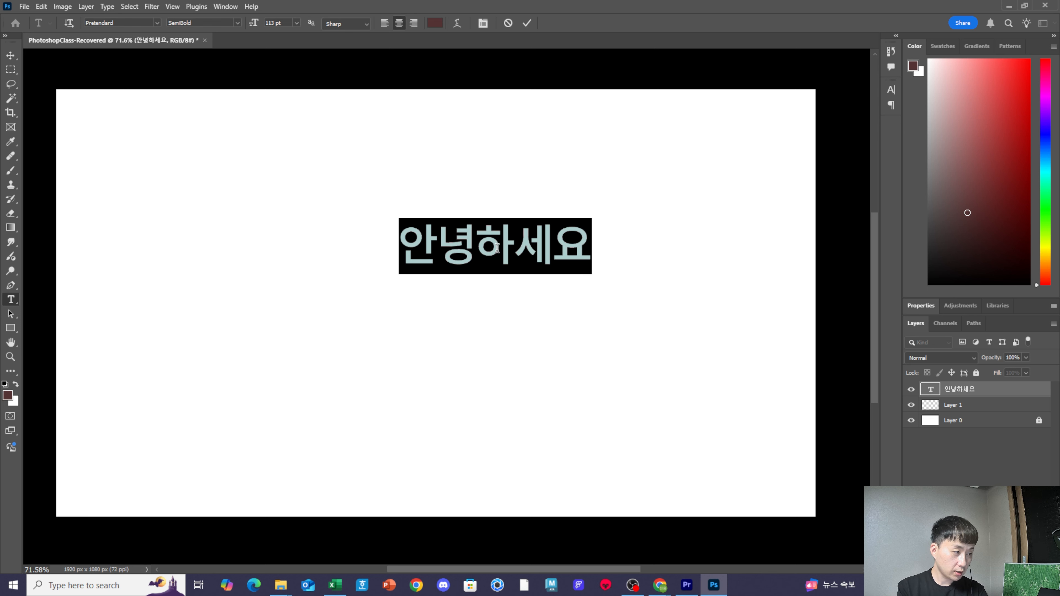
click(590, 249)
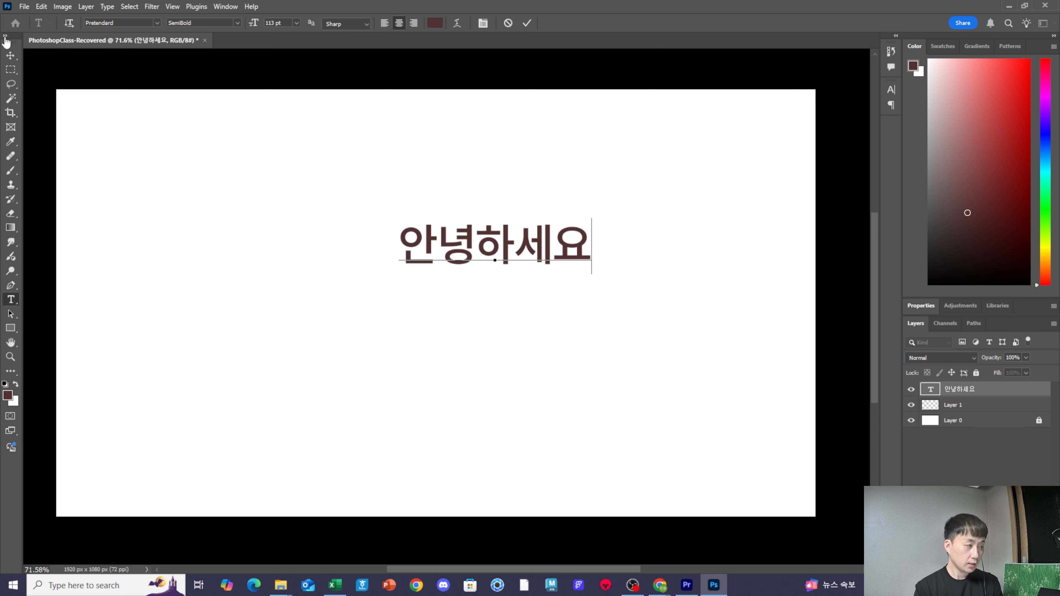
key(ctrl+Return)
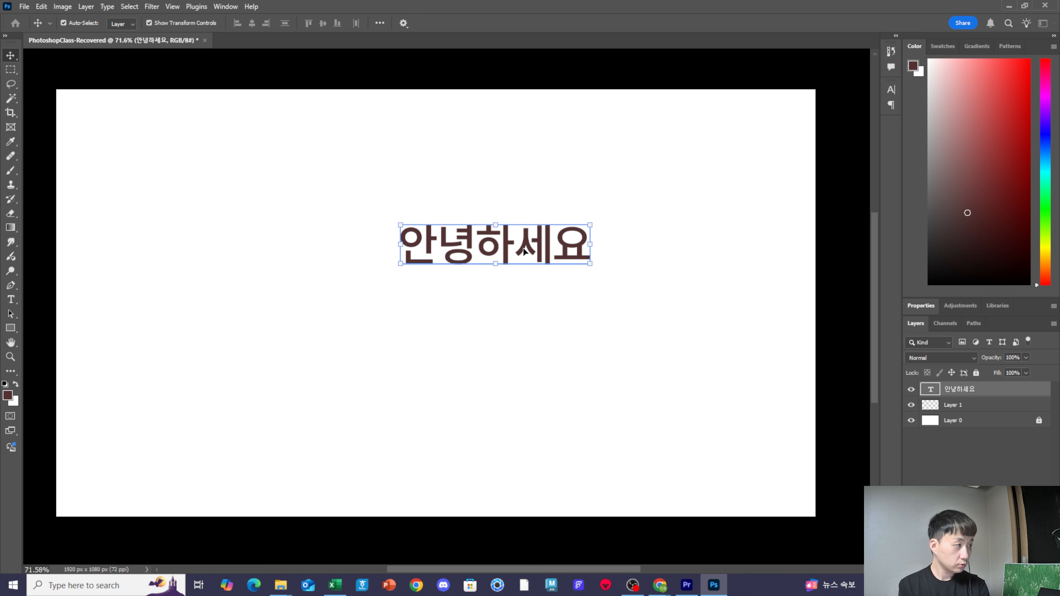
- Select all characters of the "안녕하세요" text and change their font to BM JUA_OTF Regular
key(t)
click(521, 248)
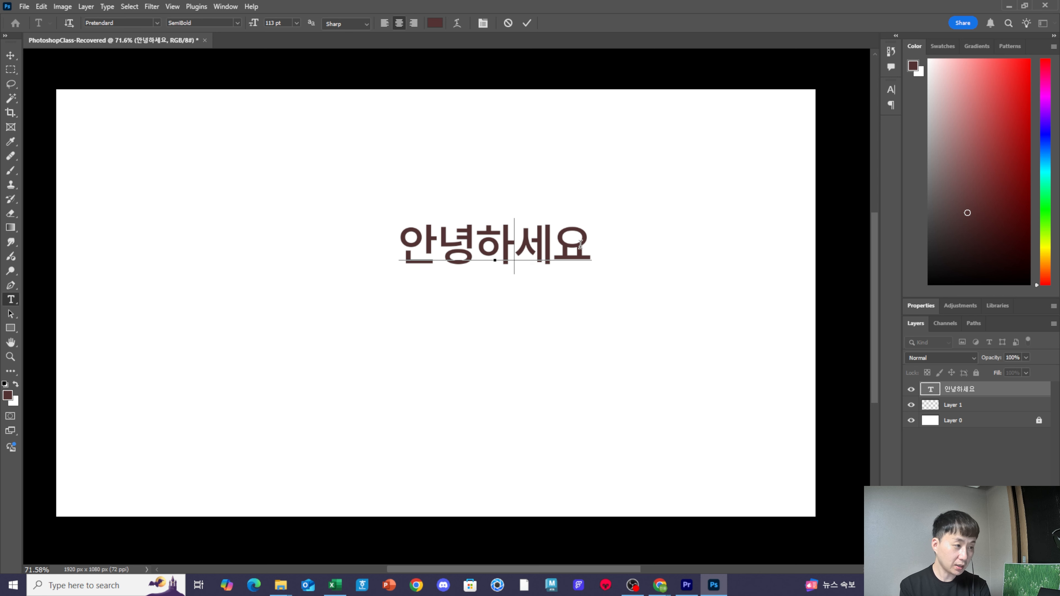
key(ctrl+a)
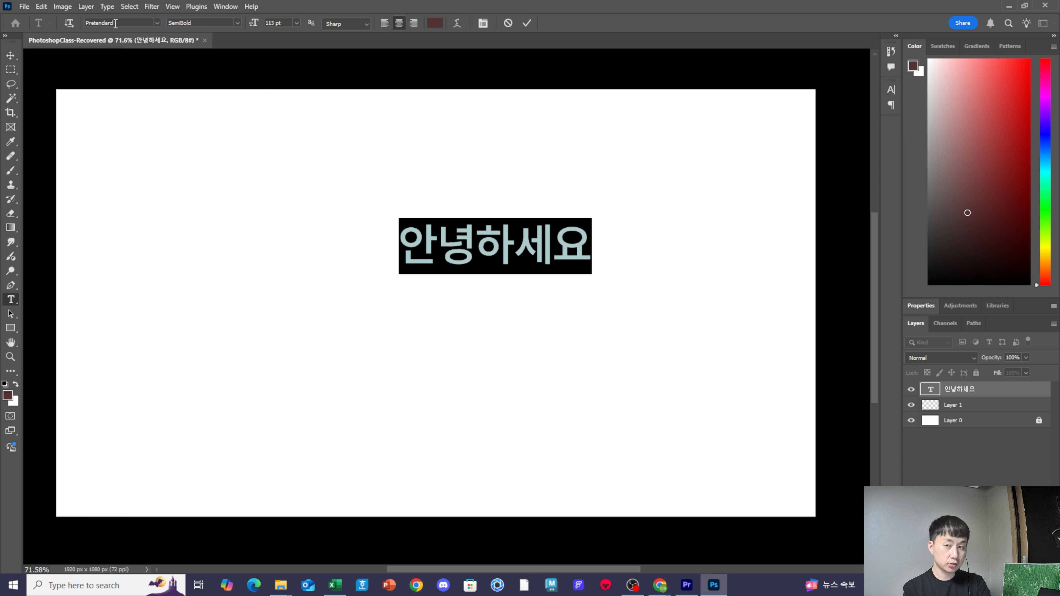
click(158, 22)
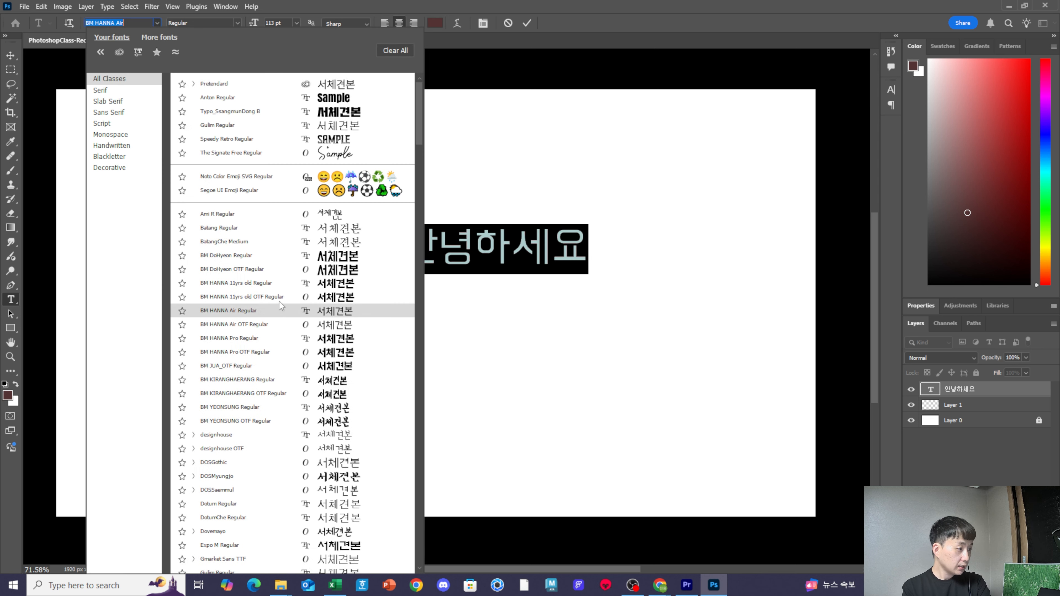
click(284, 366)
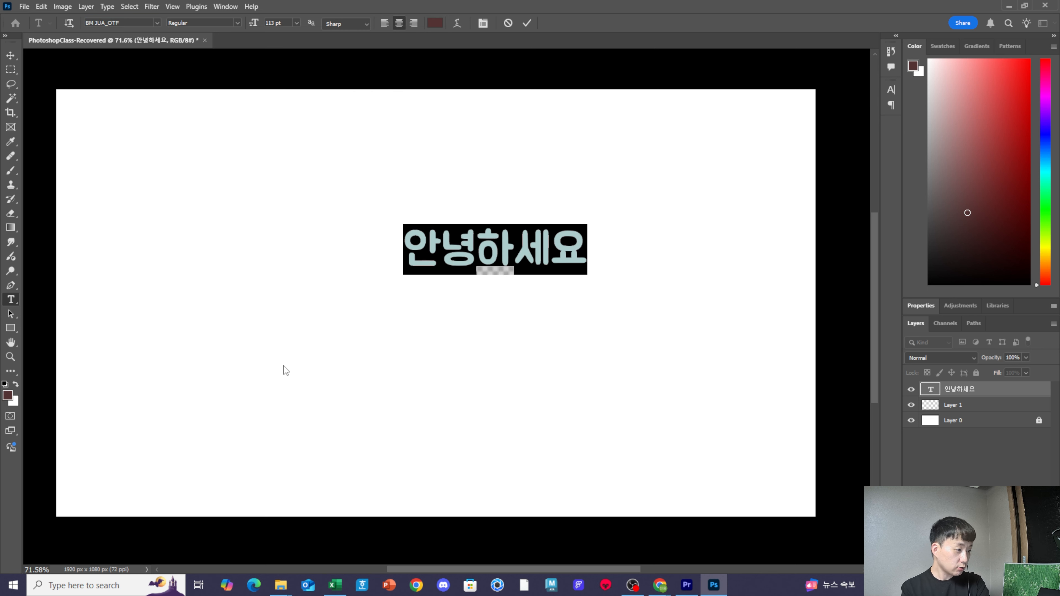
click(10, 56)
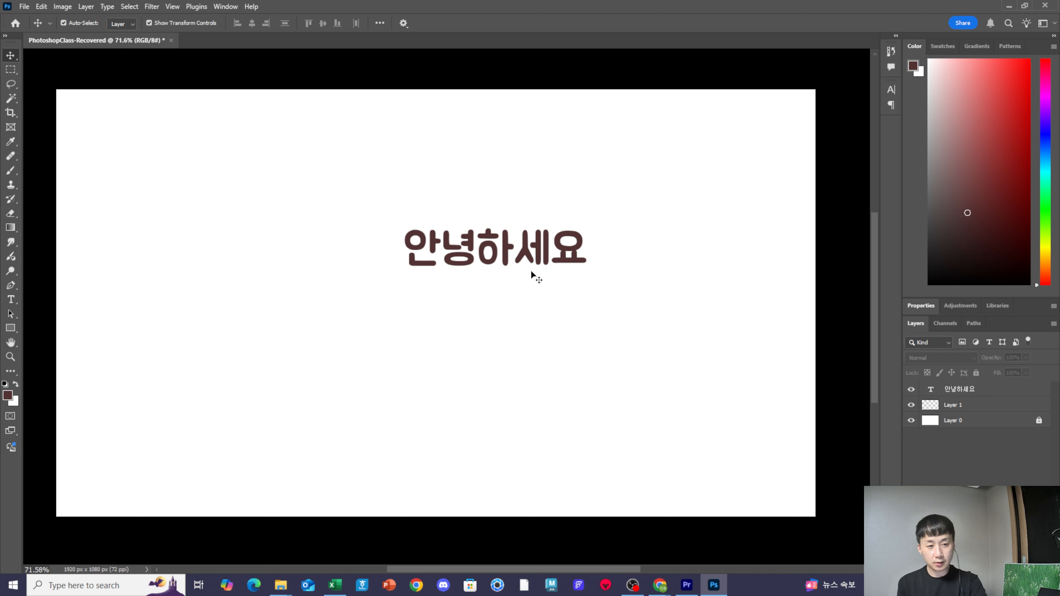
- Preview other installed fonts on the "안녕하세요" text without choosing one
click(493, 261)
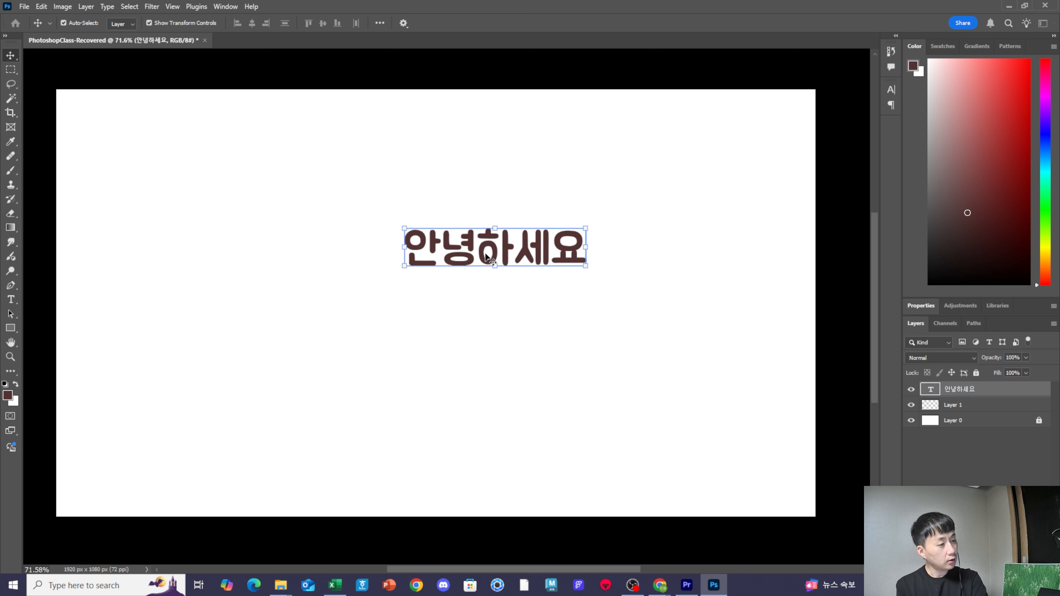
double_click(486, 253)
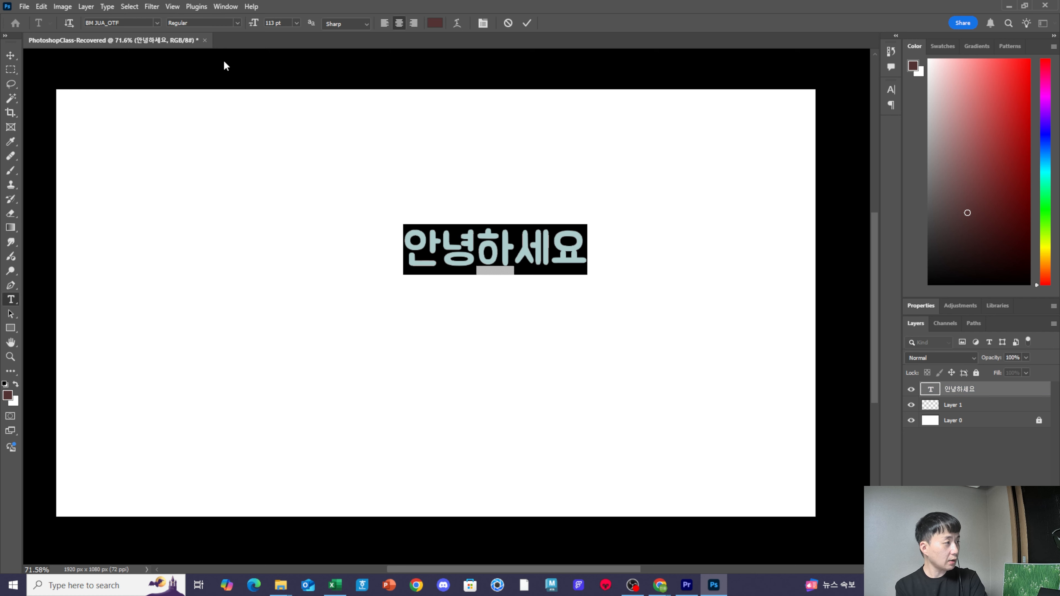
click(158, 23)
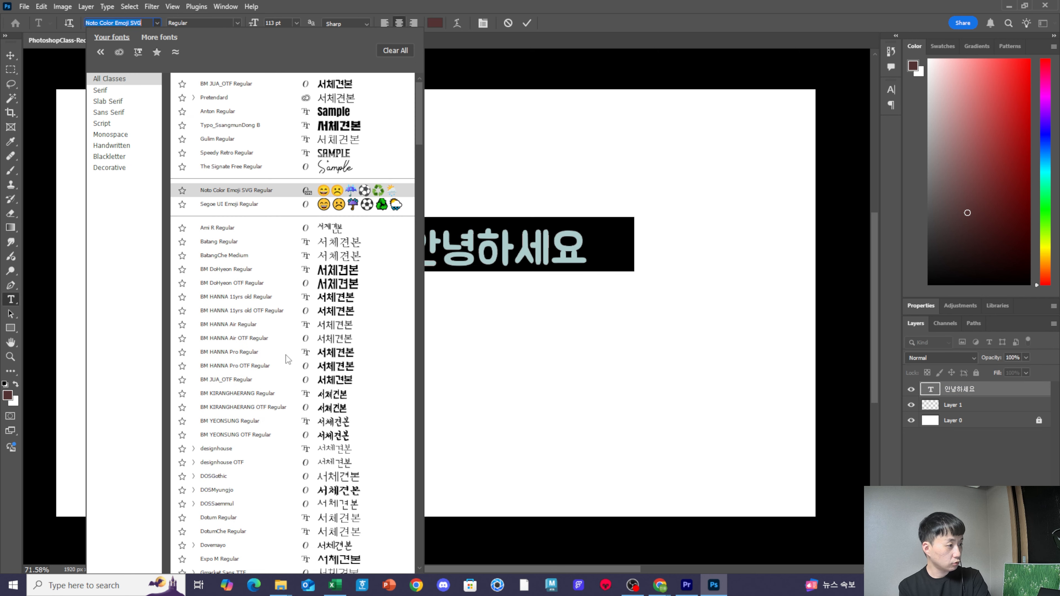
scroll(299, 217, down, 8)
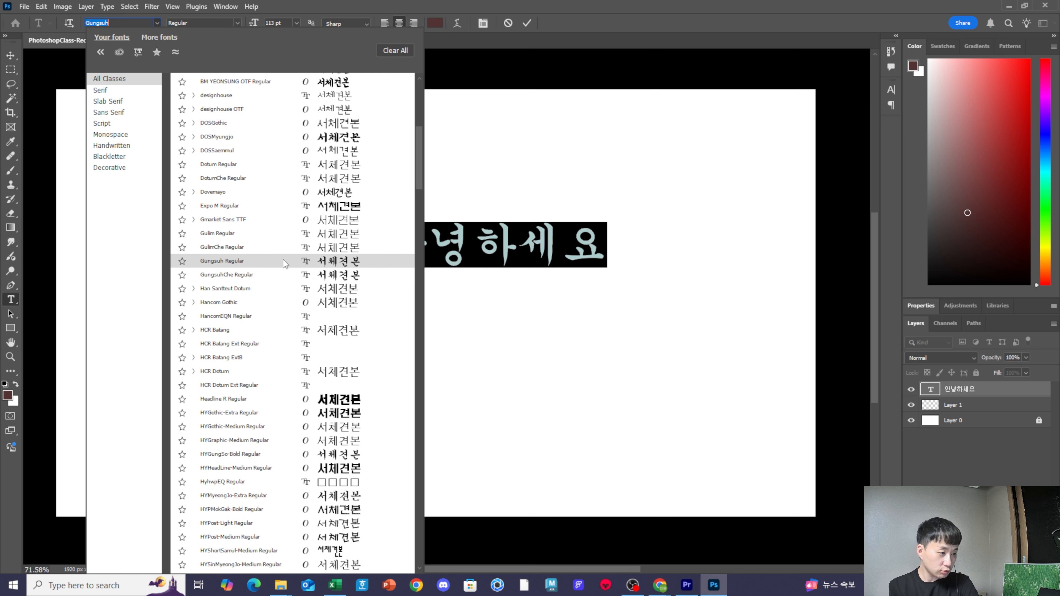
click(10, 56)
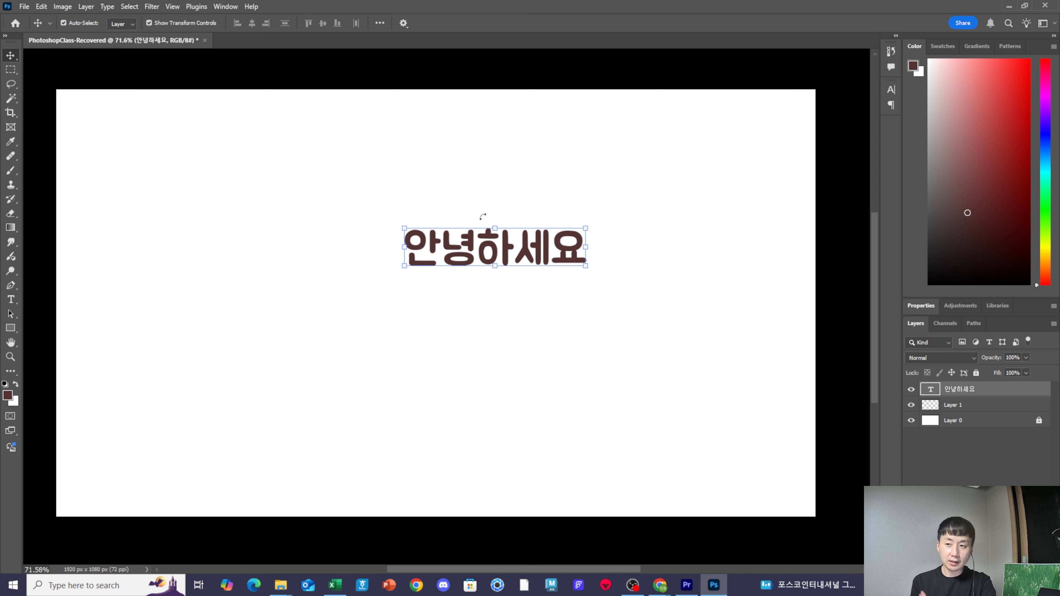
- Delete the "안녕하세요" text layer and undo the deletion
click(559, 300)
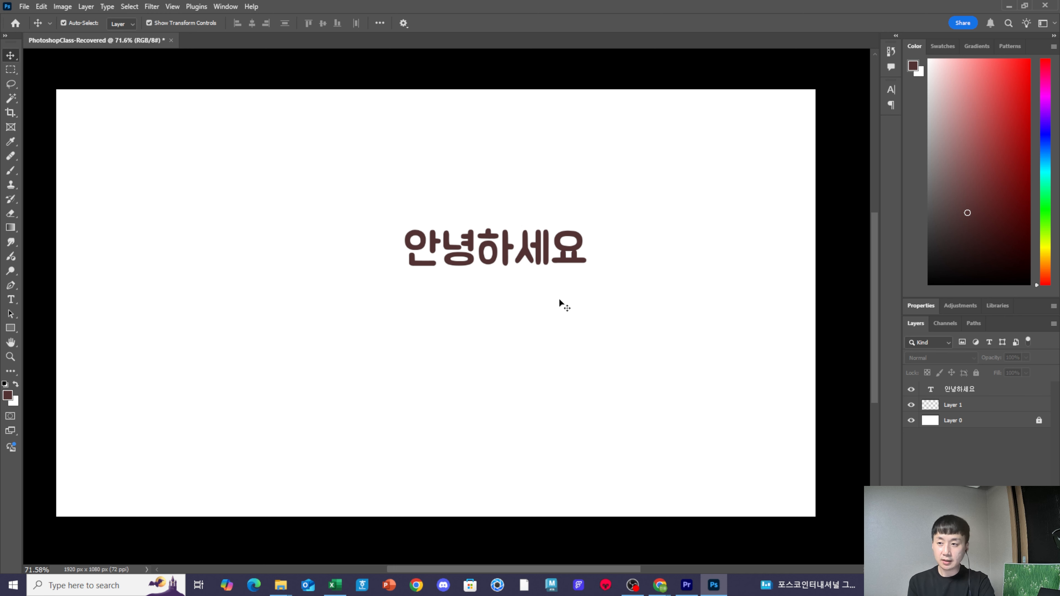
click(434, 258)
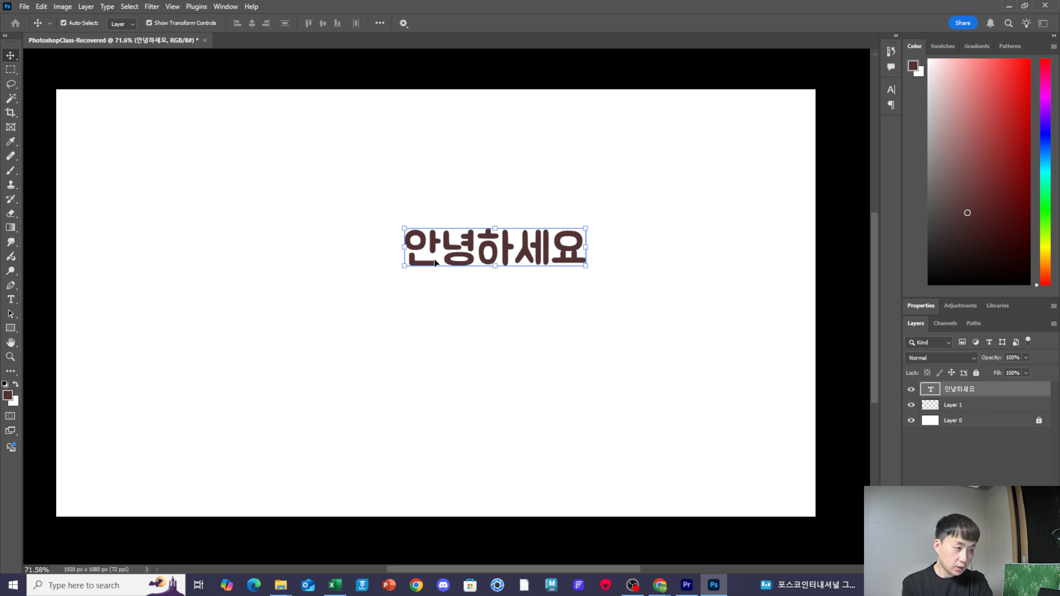
key(Delete)
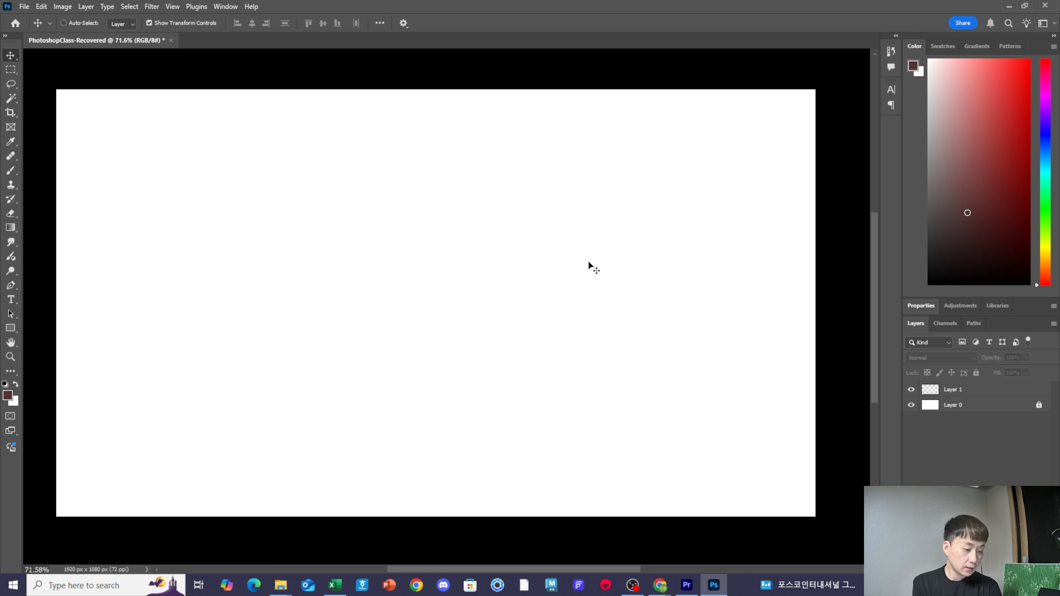
key(ctrl+z)
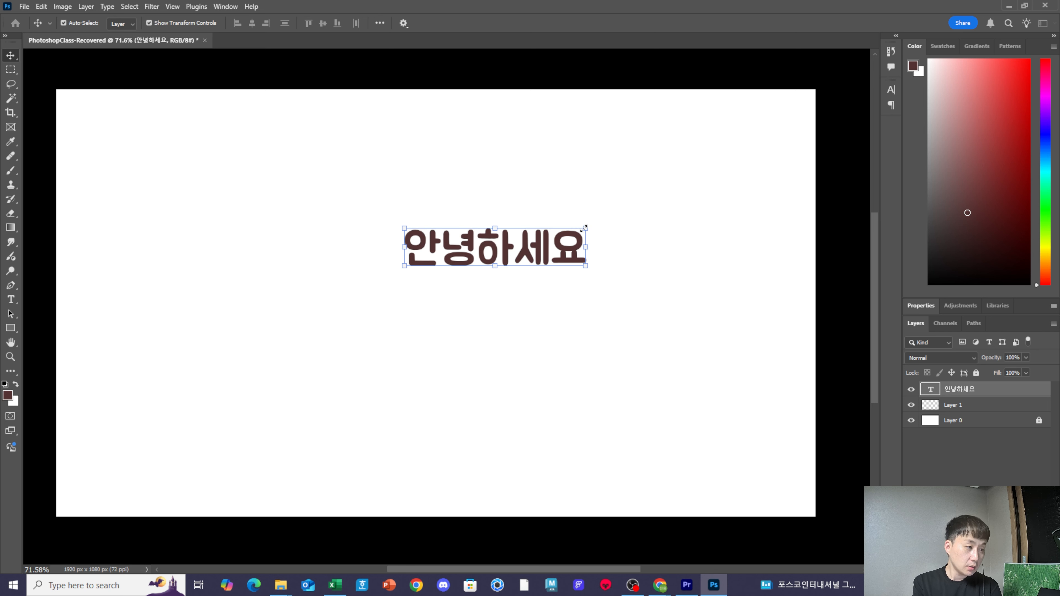
- Scale the "안녕하세요" text down proportionally to about 97% and commit the transform
click(686, 237)
click(496, 250)
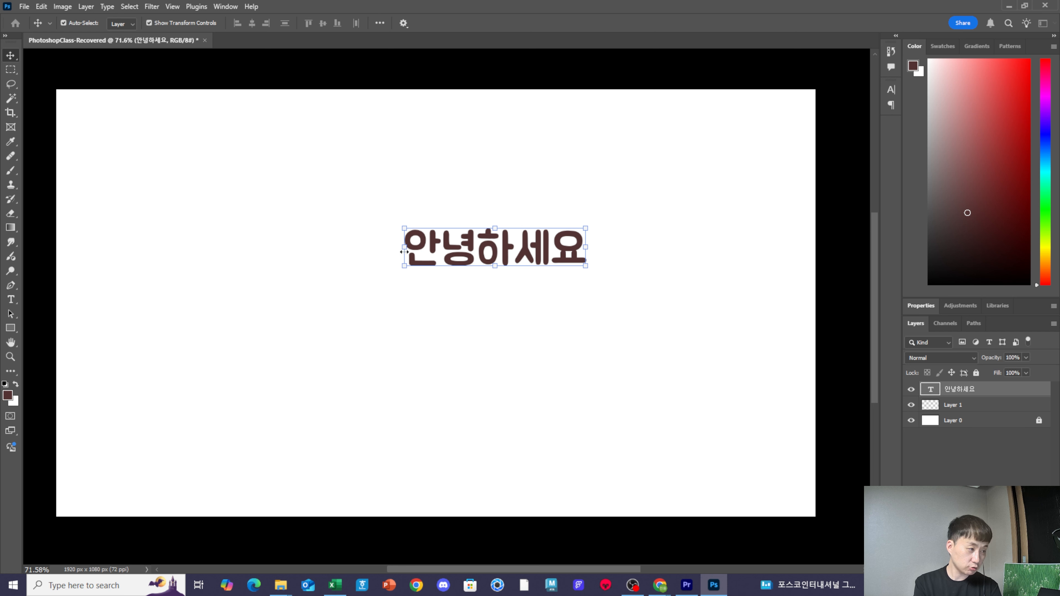
drag(587, 227, 564, 241)
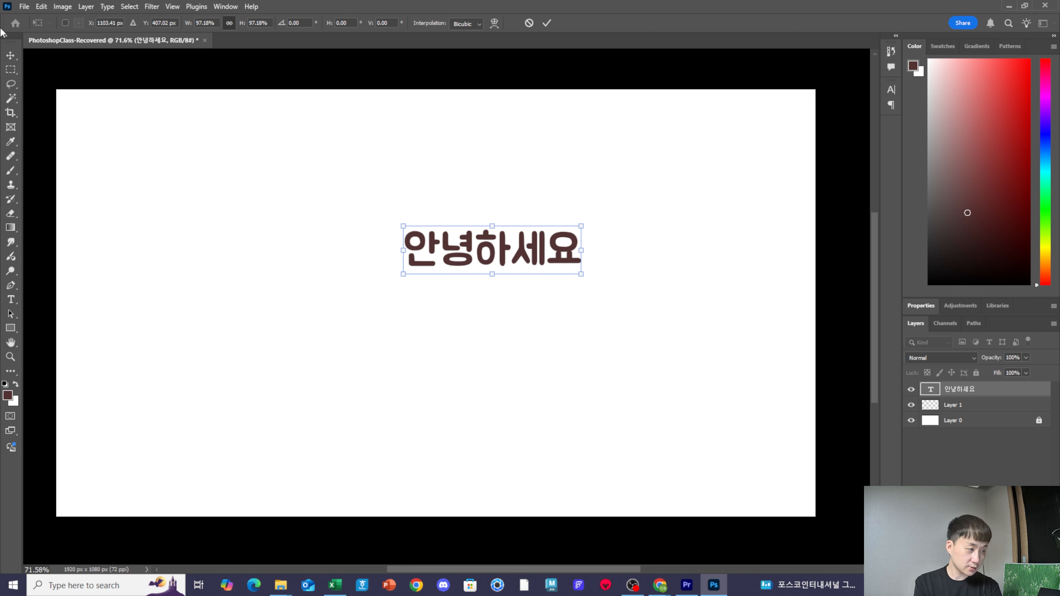
click(11, 56)
click(459, 185)
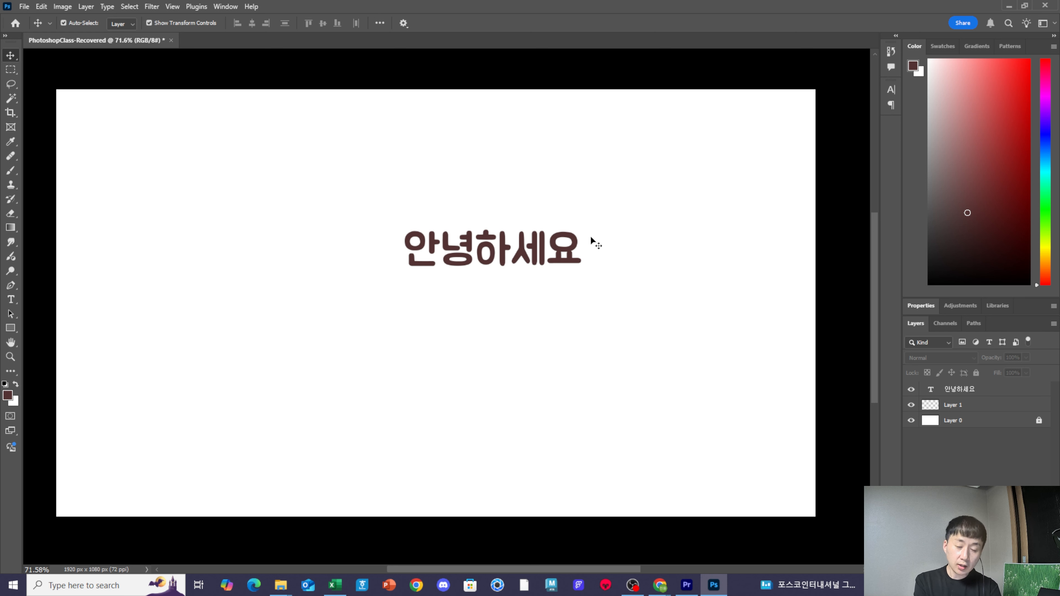
- Set the font size of the "안녕하세요" text to 24 pt
double_click(525, 257)
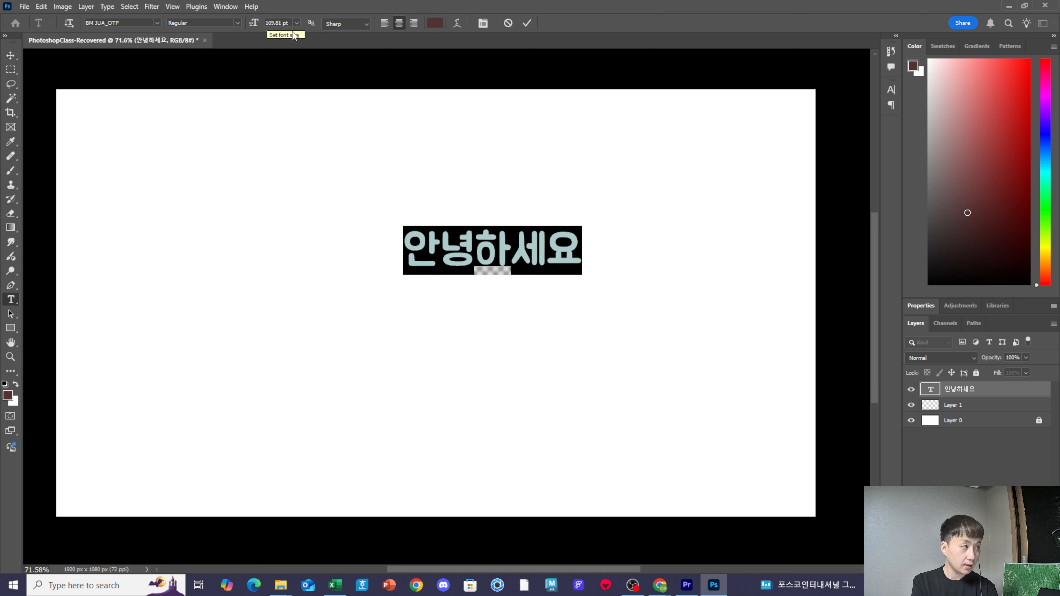
click(297, 23)
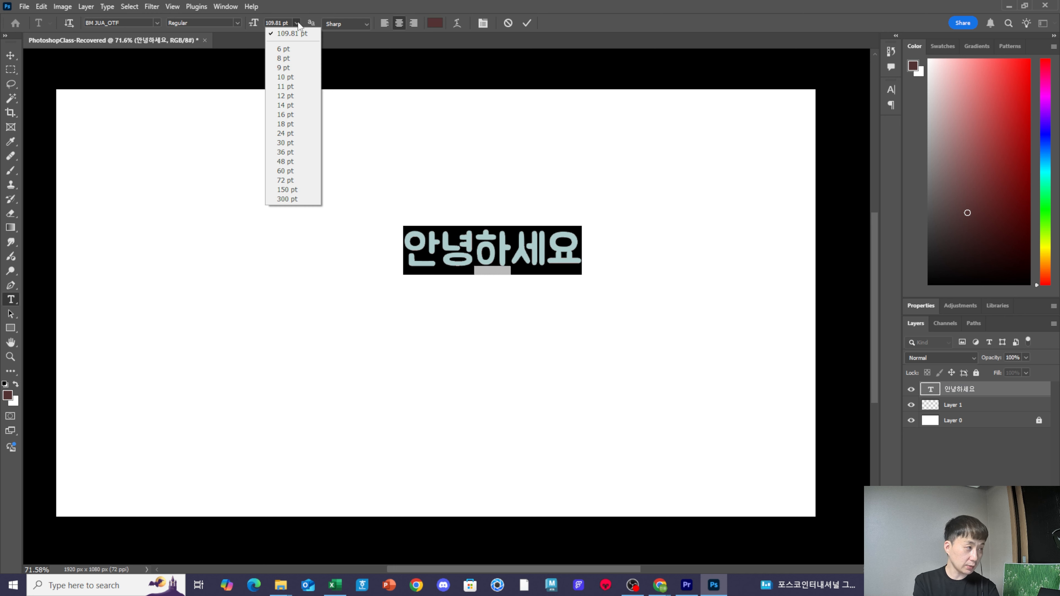
click(293, 134)
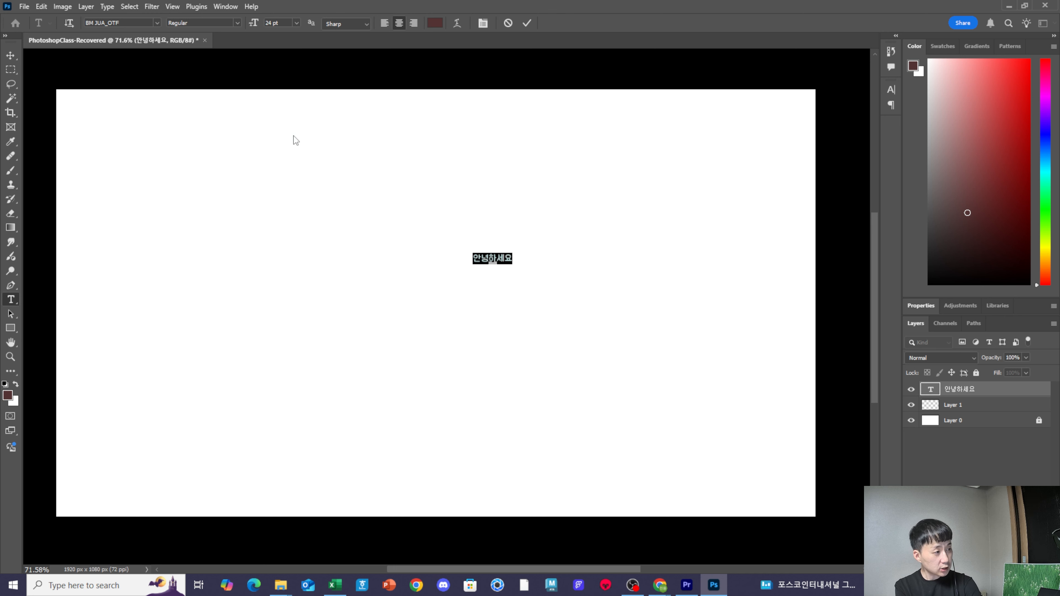
- Set the font size of the "안녕하세요" text to 48 pt
click(296, 24)
click(286, 166)
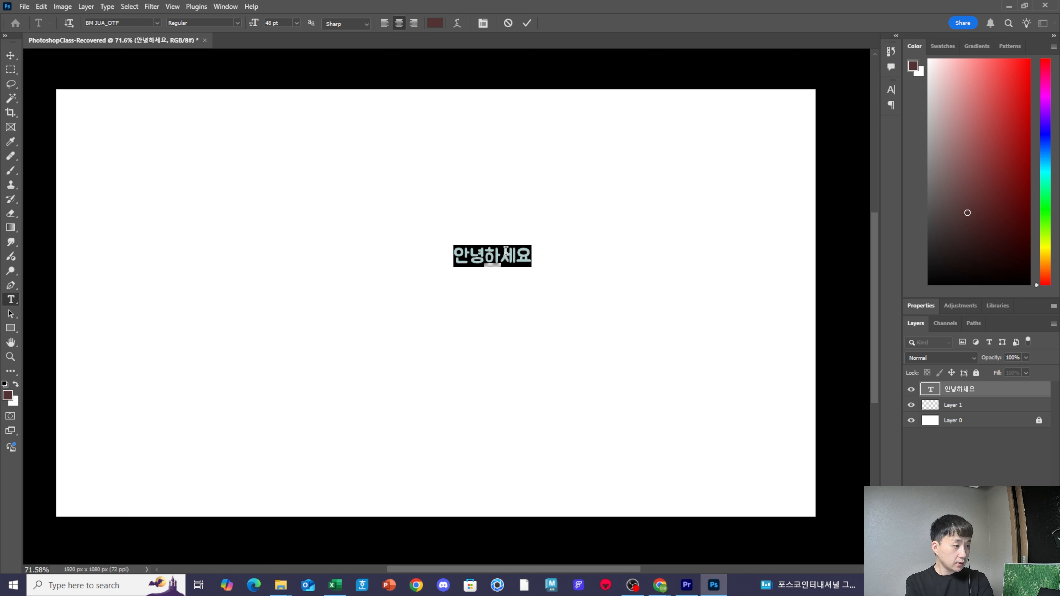
- Try font sizes of 300 pt and 500 pt on the "안녕하세요" text, and undo the enlargement
click(297, 24)
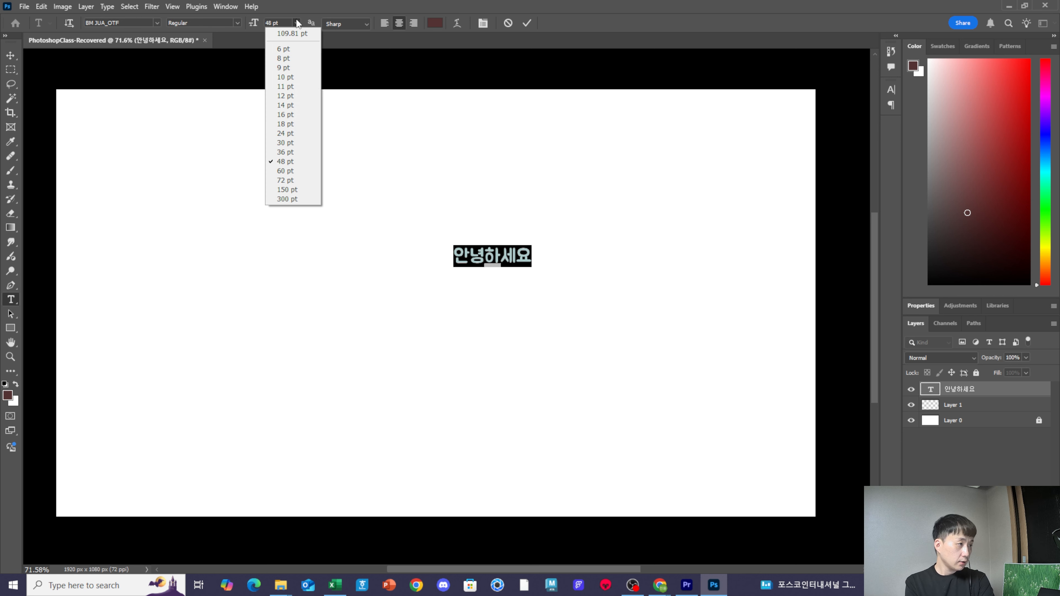
click(292, 200)
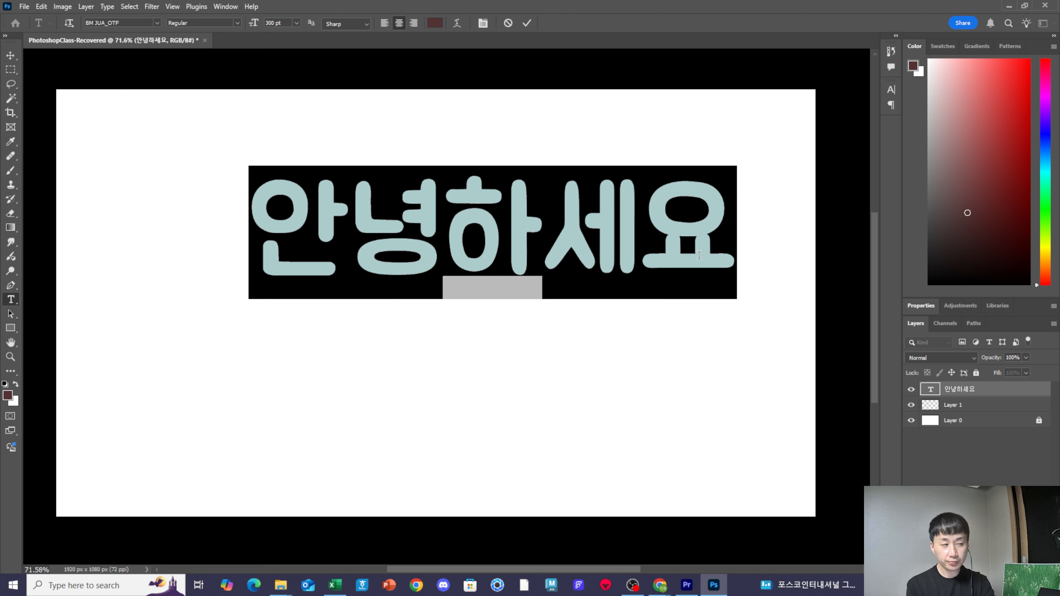
click(277, 23)
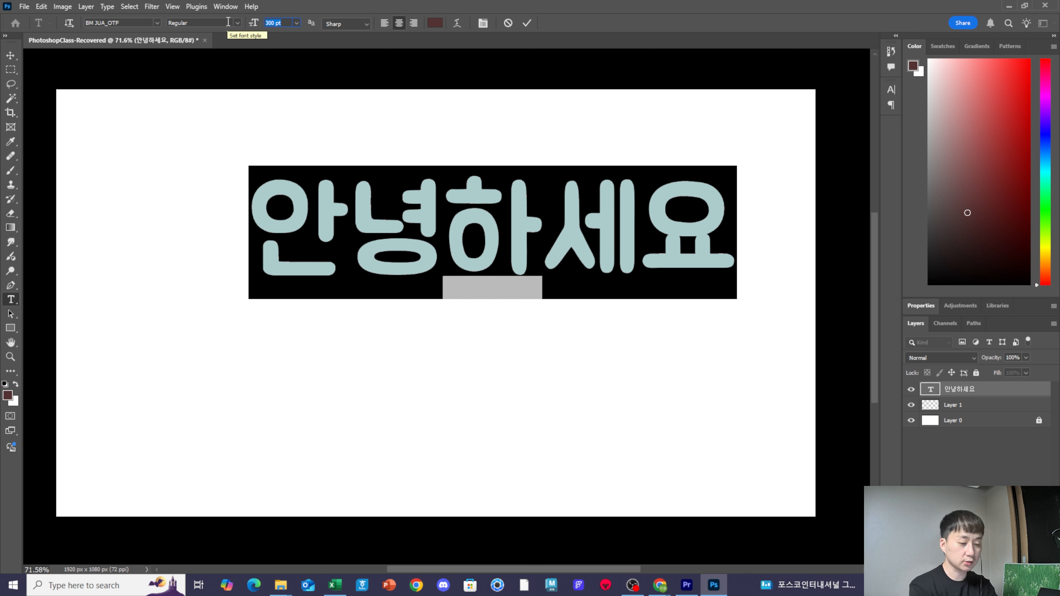
text(500)
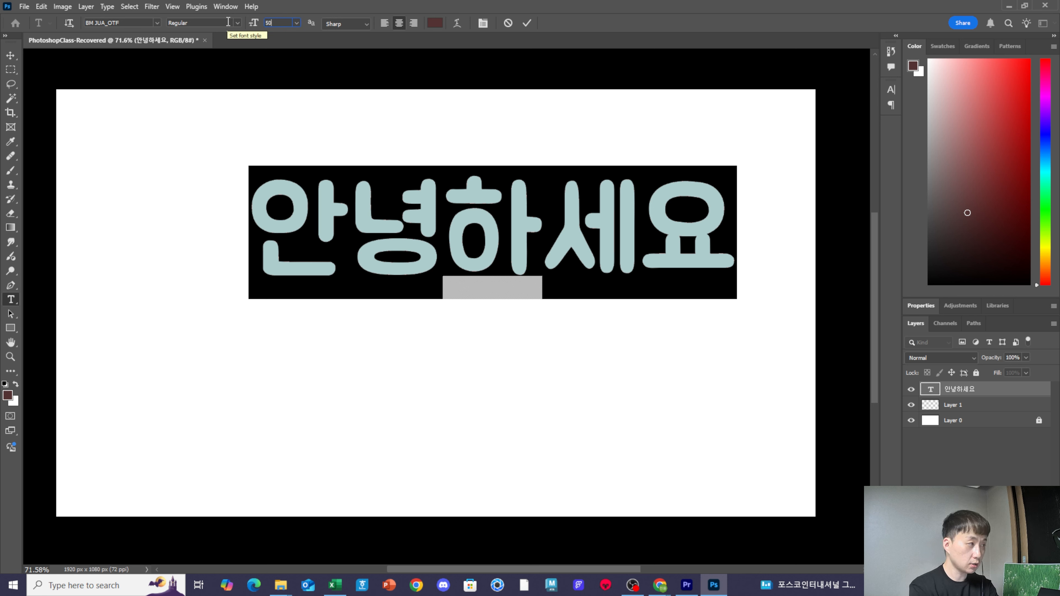
key(Return)
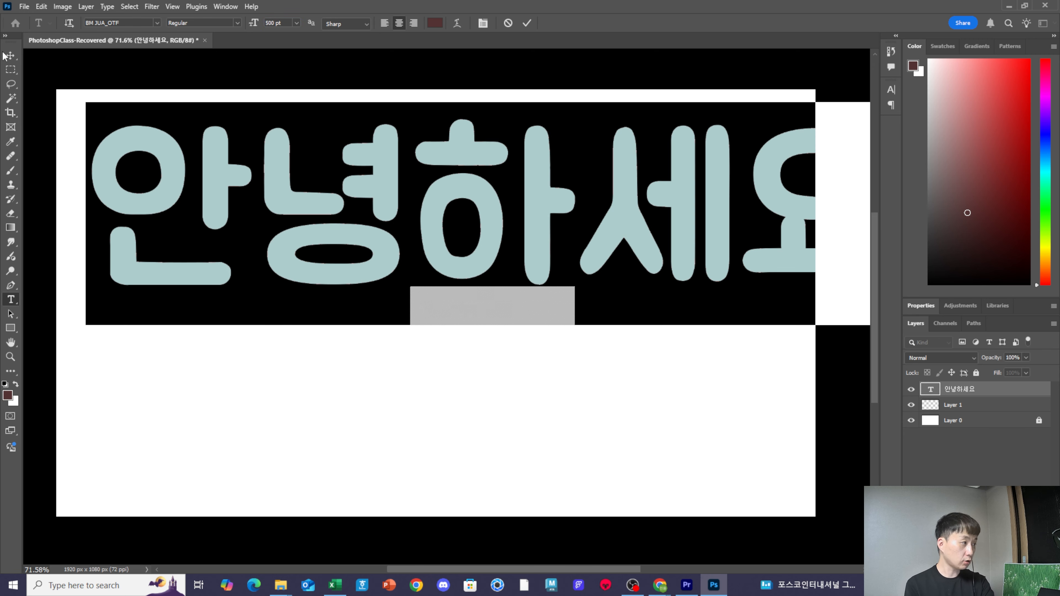
click(11, 55)
click(604, 395)
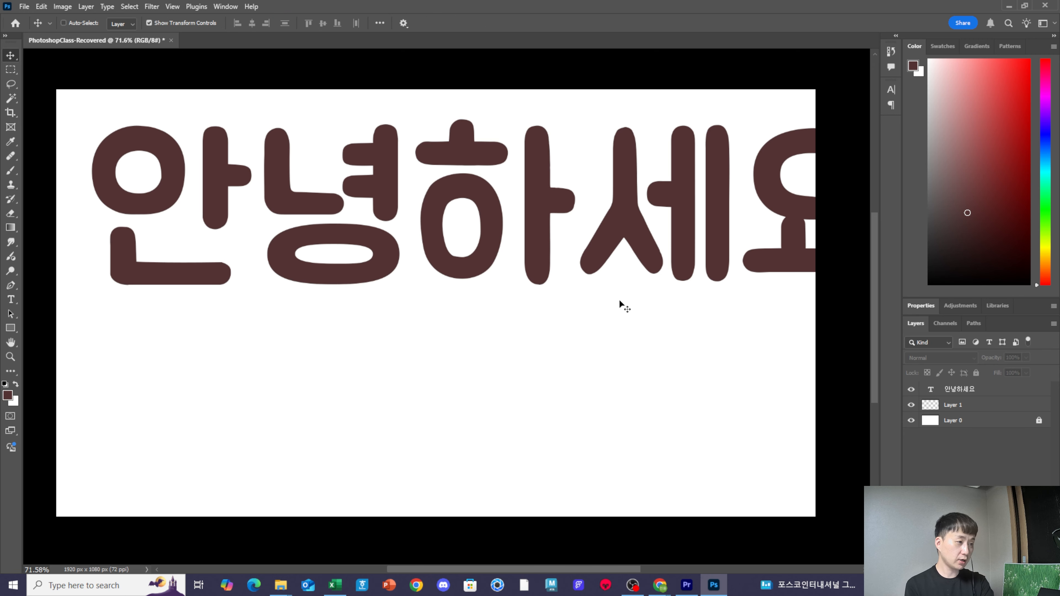
key(ctrl+z)
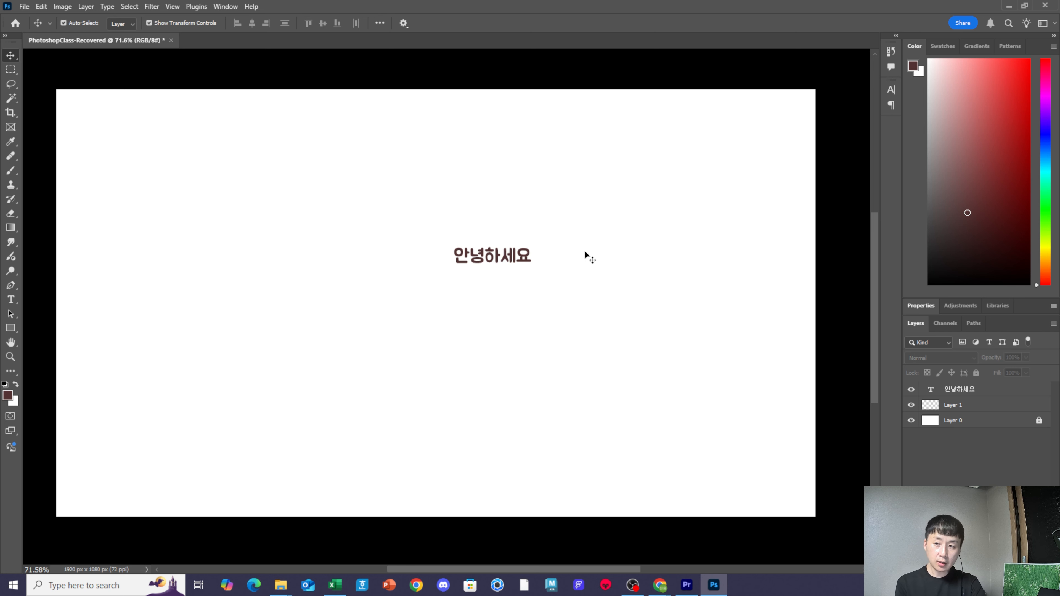
- Scale the "안녕하세요" text up proportionally to about 266%, reposition it near its original spot, and commit the transform
click(469, 262)
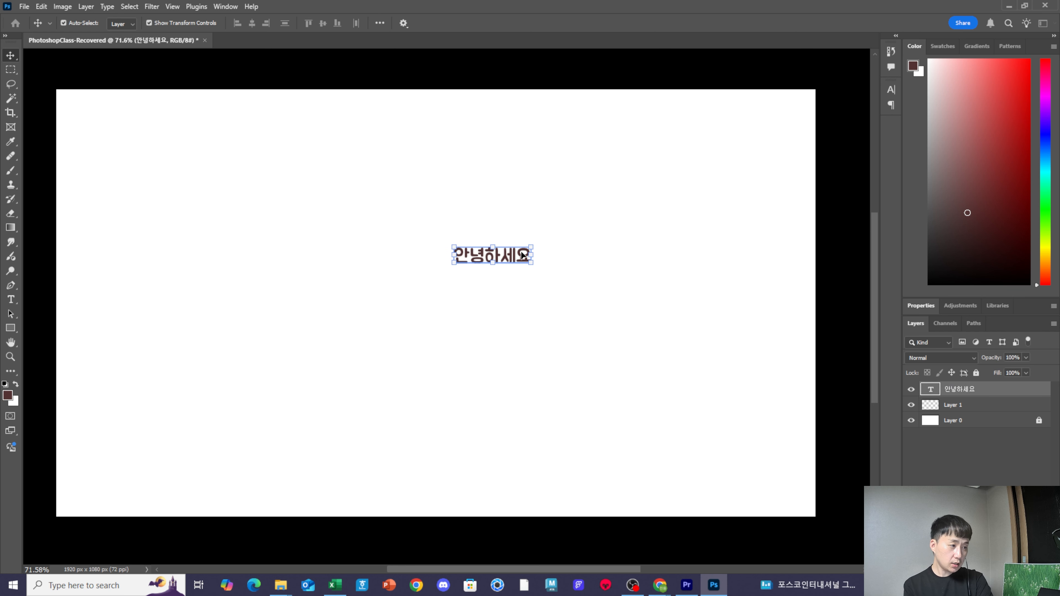
drag(530, 246, 662, 217)
drag(570, 245, 503, 261)
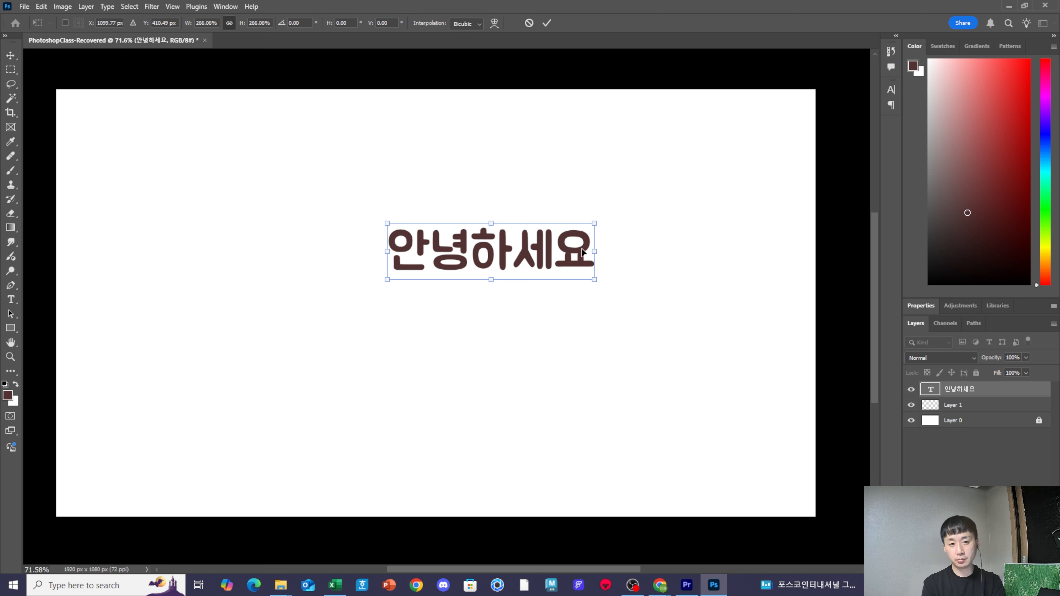
key(Return)
- Left-align the "안녕하세요" text and move it slightly left of the canvas center
double_click(479, 251)
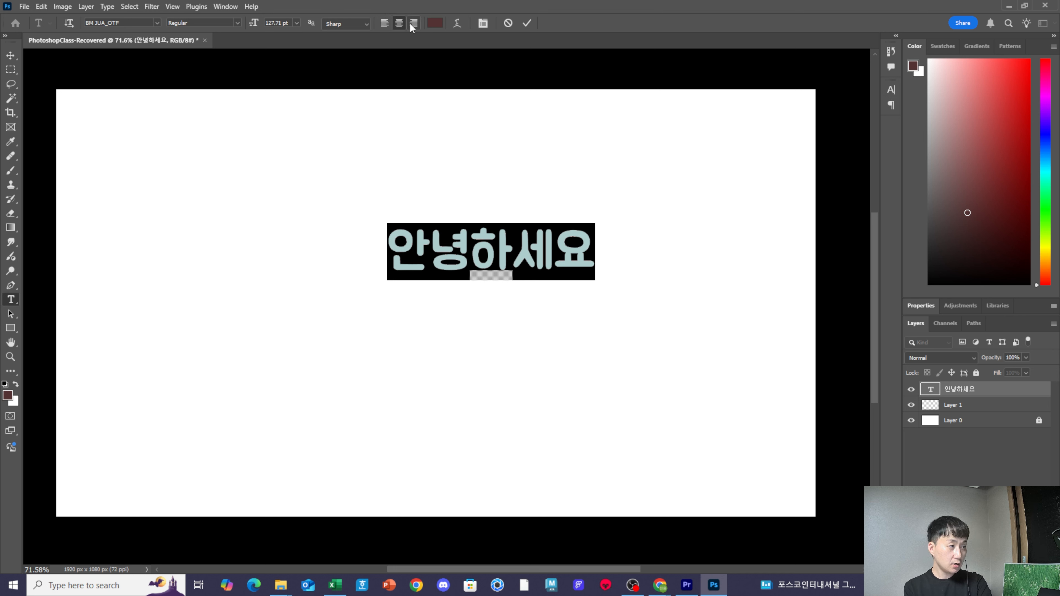
click(386, 27)
click(10, 55)
drag(605, 247, 419, 262)
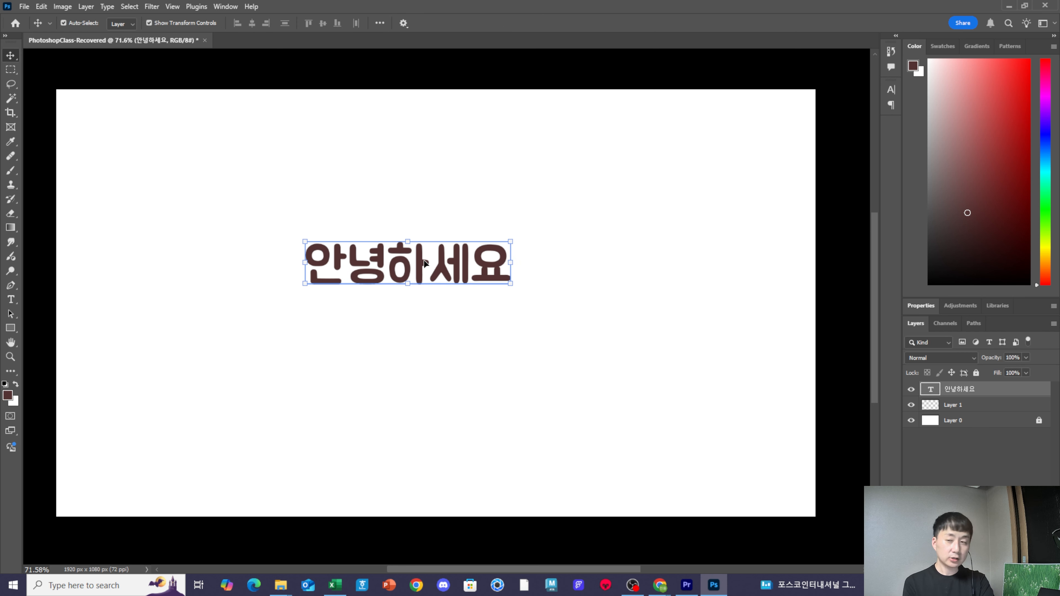
- Delete the "안녕하세요" text so that its layer is removed
double_click(424, 264)
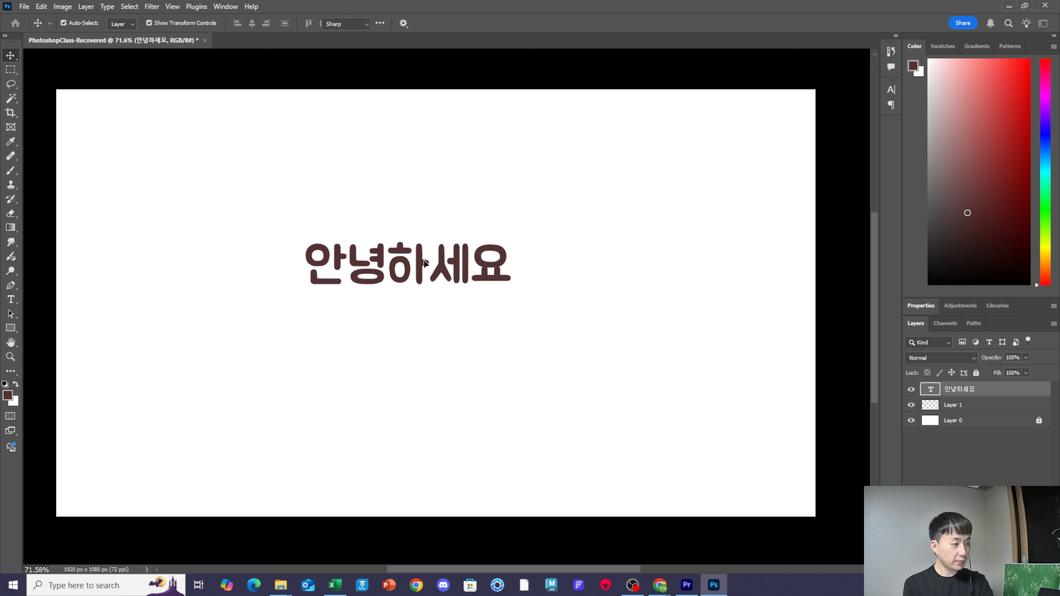
key(BackSpace)
key(ctrl+Return)
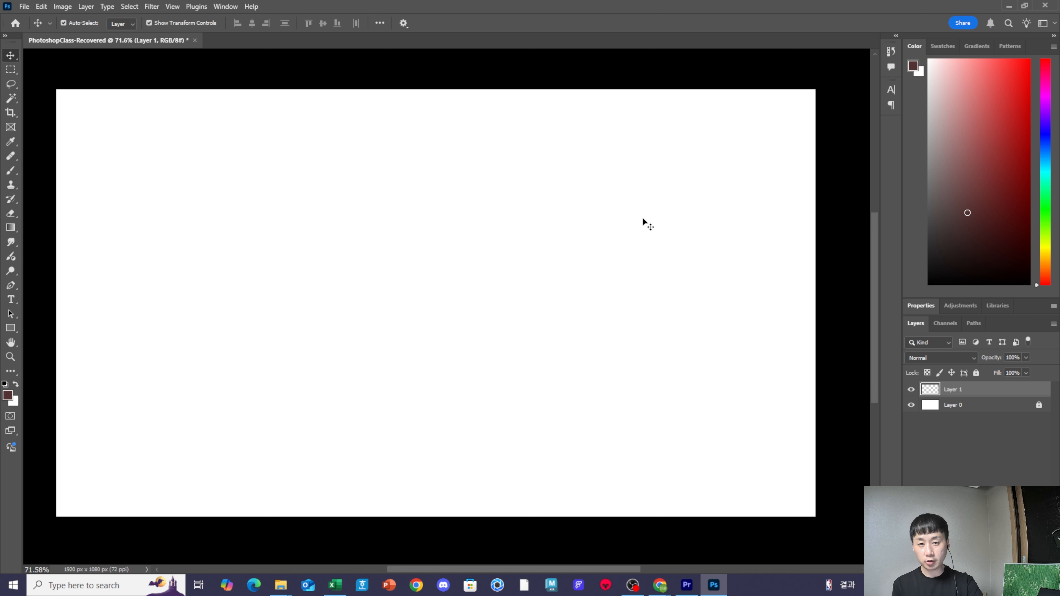
- Create a paragraph text box with Lorem ipsum placeholder text across the middle of the canvas
click(338, 278)
key(m)
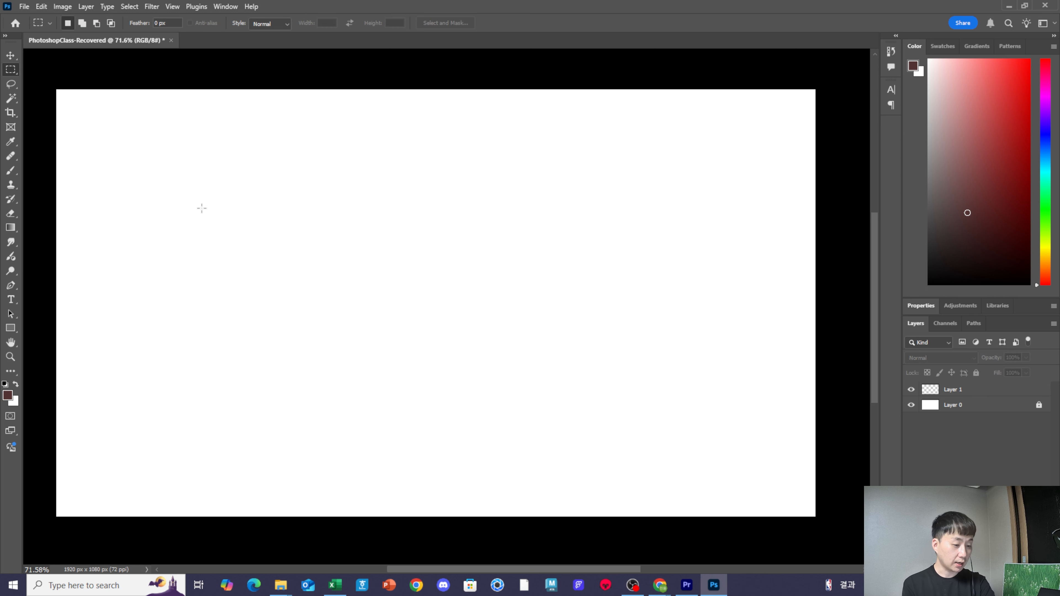
key(t)
drag(270, 158, 599, 403)
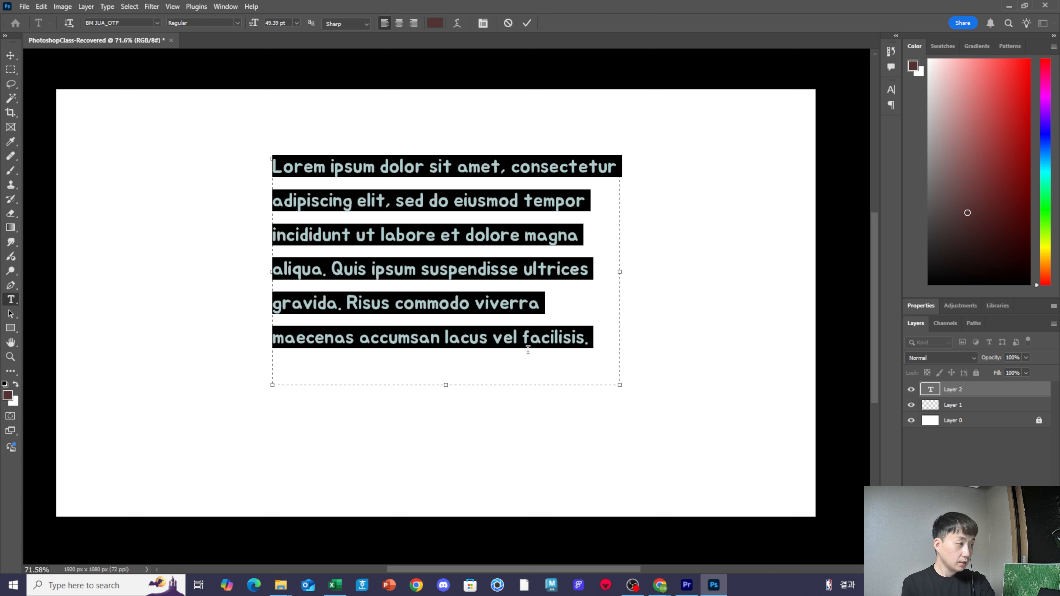
- Try center alignment on the Lorem ipsum paragraph and set it to right alignment
click(399, 23)
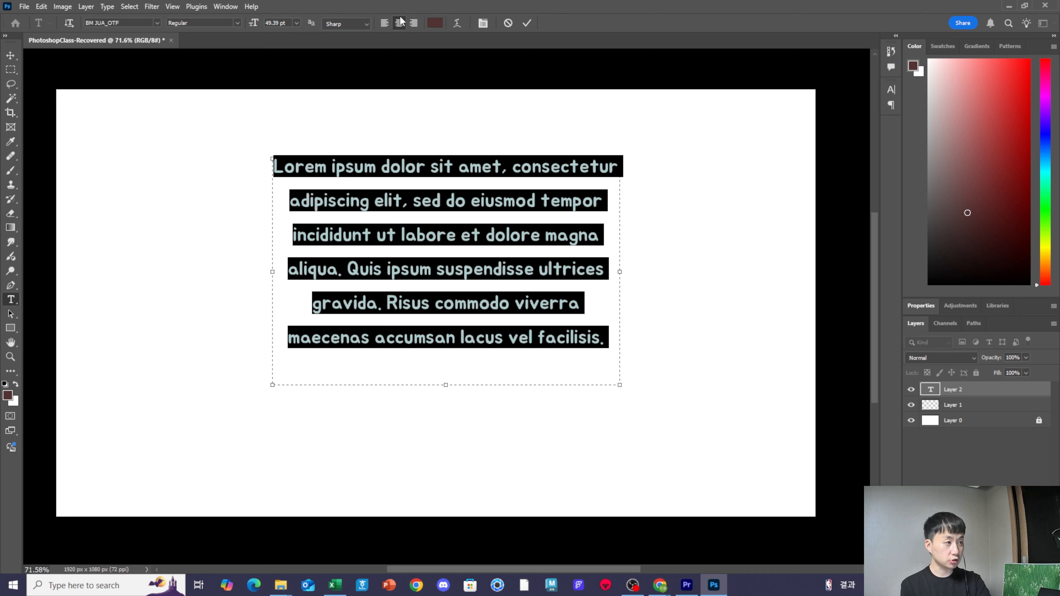
click(412, 23)
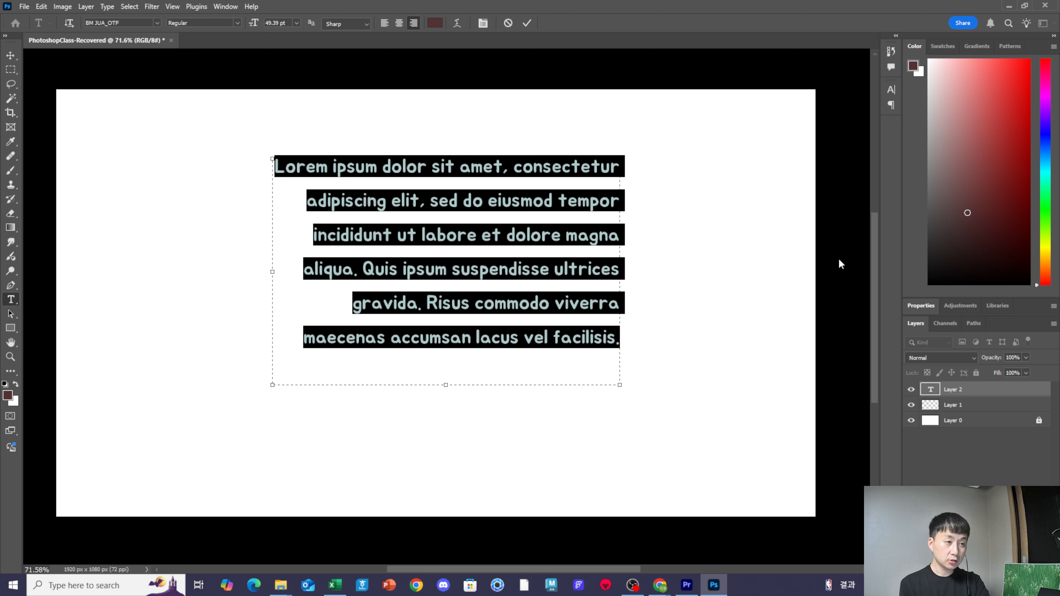
click(419, 337)
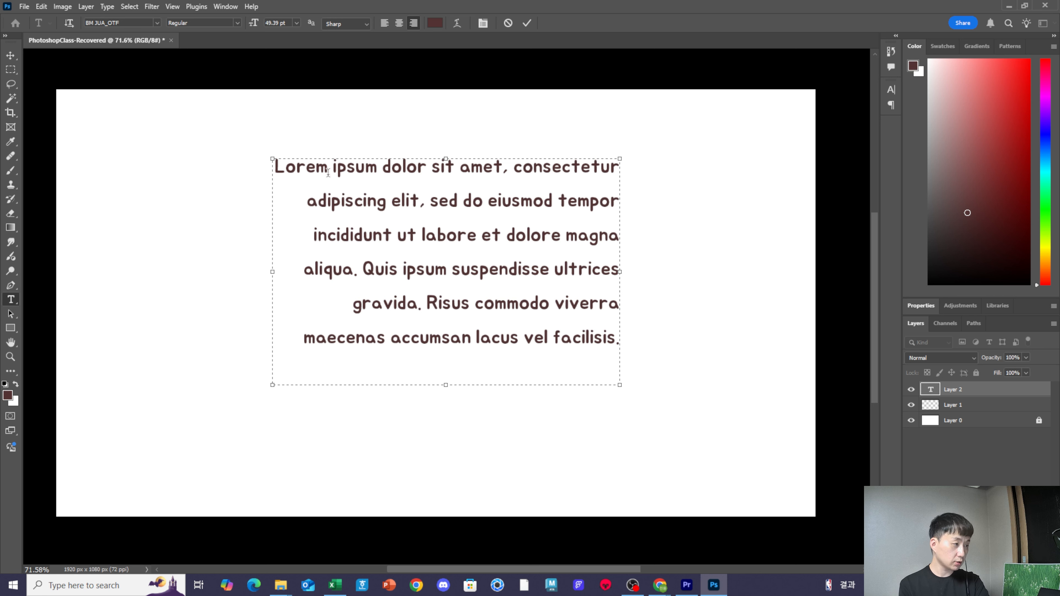
- Change the color of the entire Lorem ipsum paragraph to dark blue #00258e and commit the text
drag(276, 166, 716, 375)
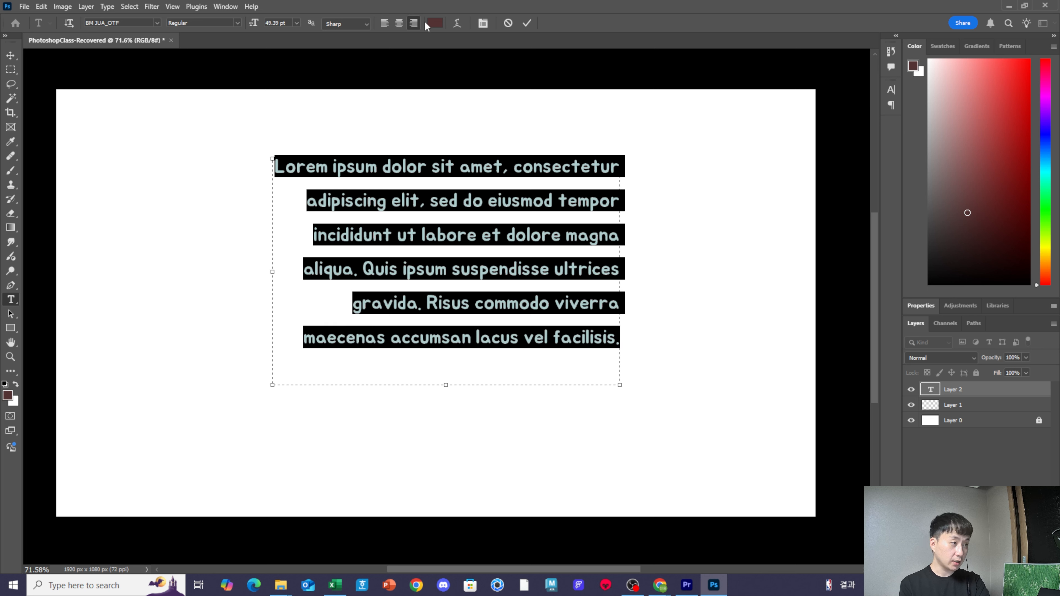
click(434, 23)
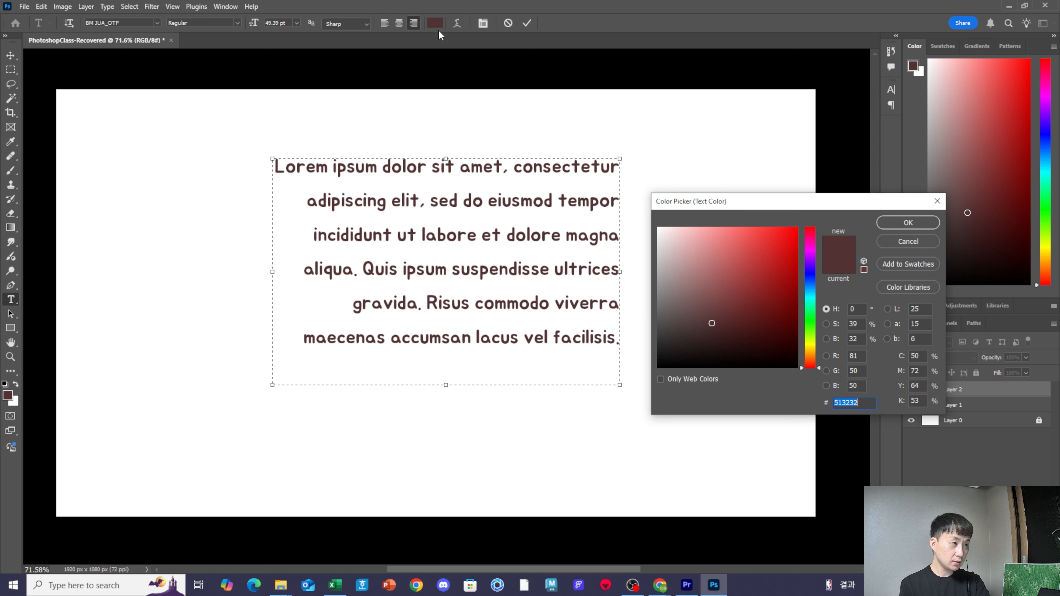
drag(755, 278, 811, 289)
click(811, 280)
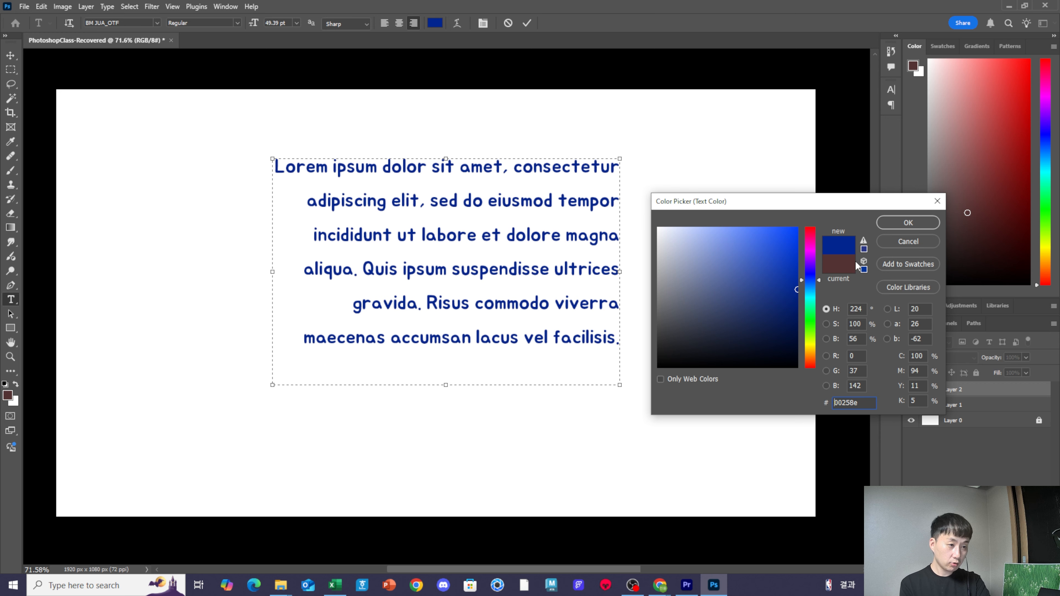
click(908, 222)
click(10, 55)
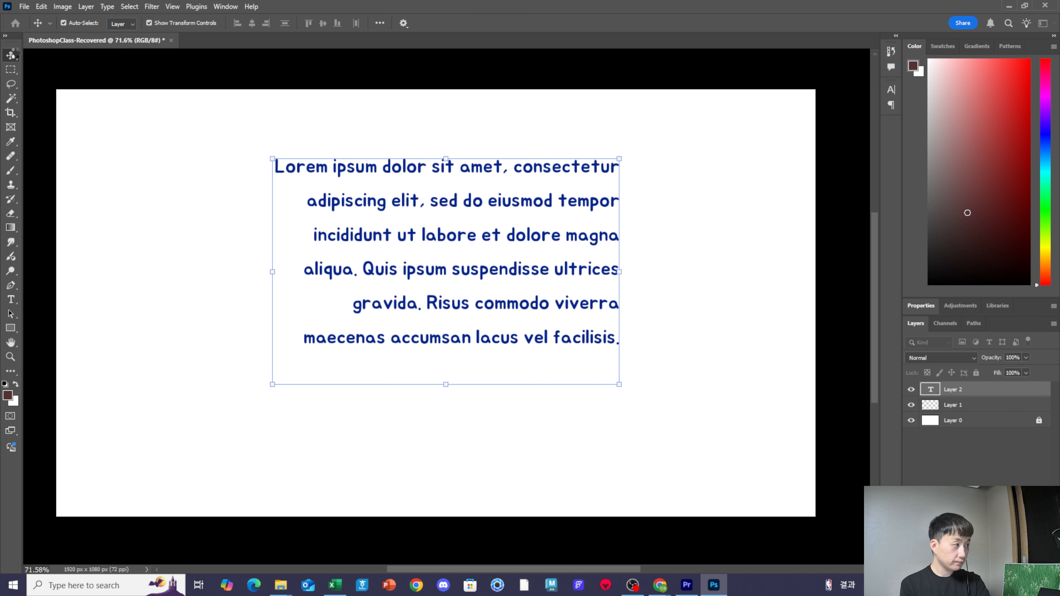
- Recolor only the part of the paragraph from "labore" to "facilisis." to purple and commit the edit
double_click(553, 273)
click(449, 242)
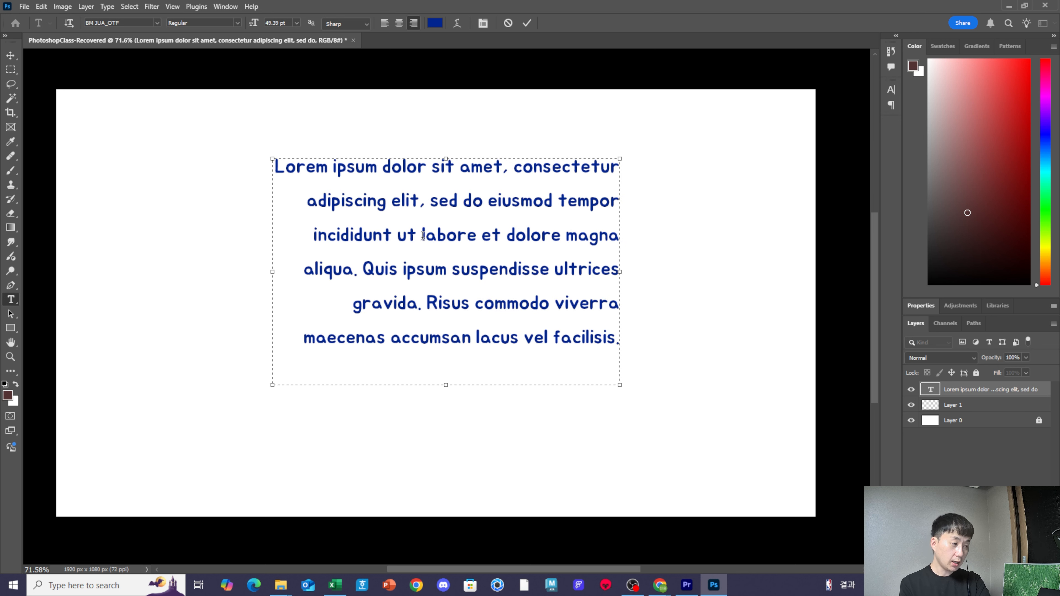
drag(423, 236, 680, 353)
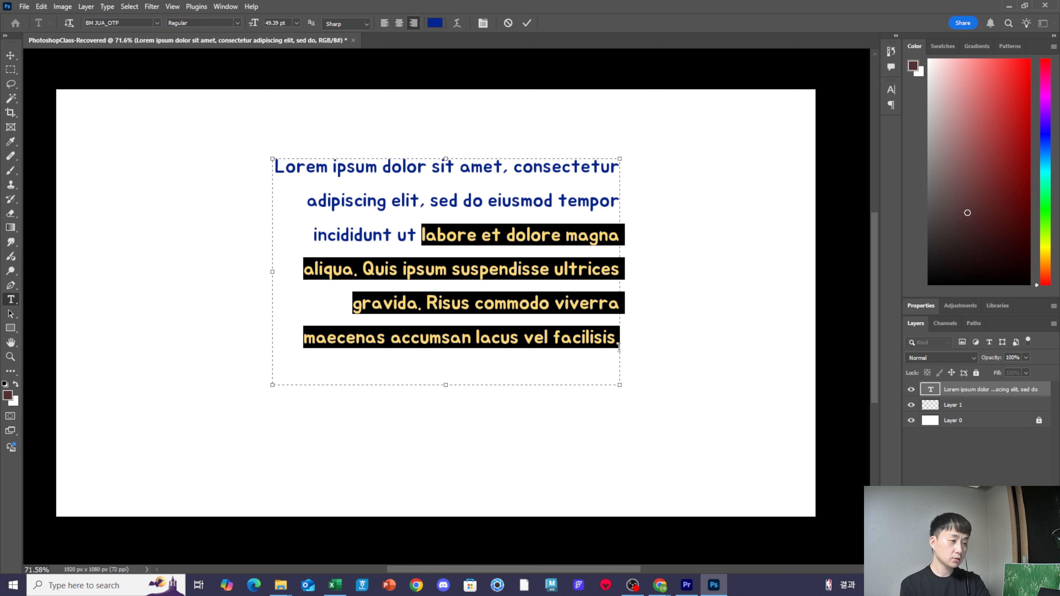
click(435, 22)
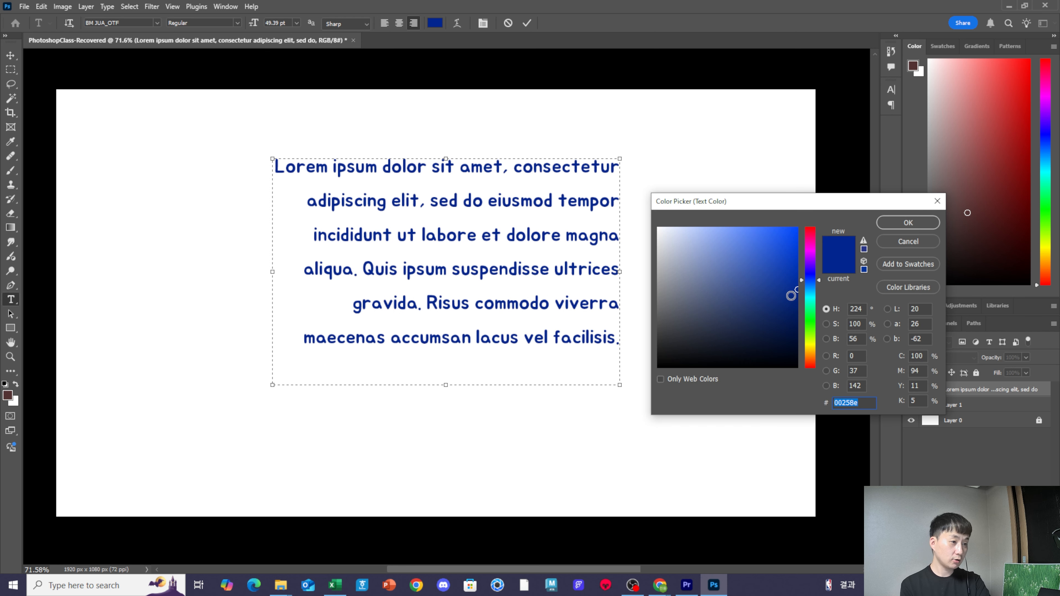
drag(815, 268, 813, 261)
click(763, 251)
key(Return)
key(ctrl+Return)
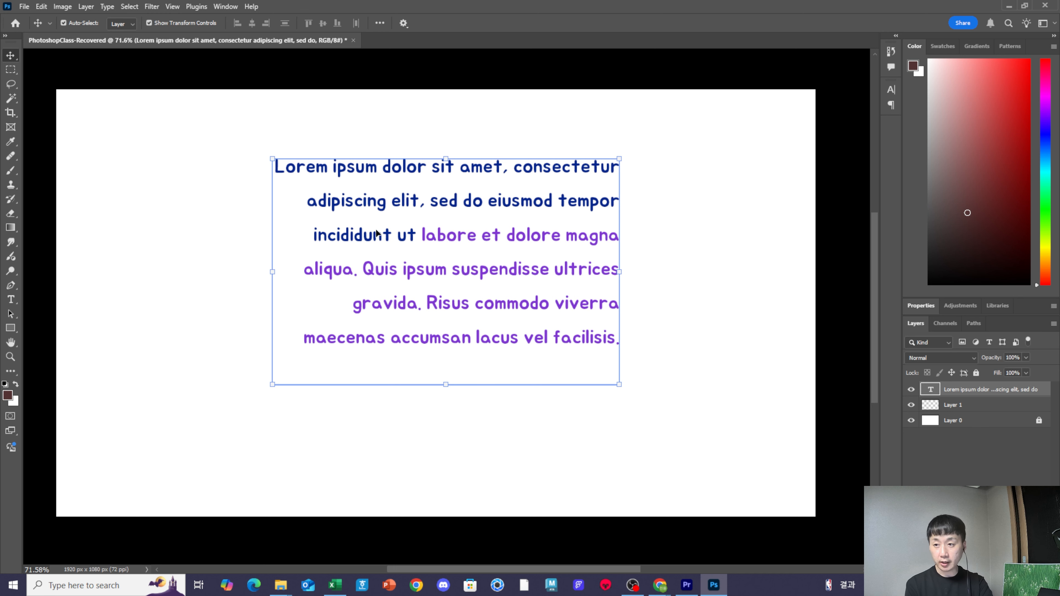
- Change the font of the purple passage from "labore" to "facilisis." to BM DoHyeon
double_click(425, 237)
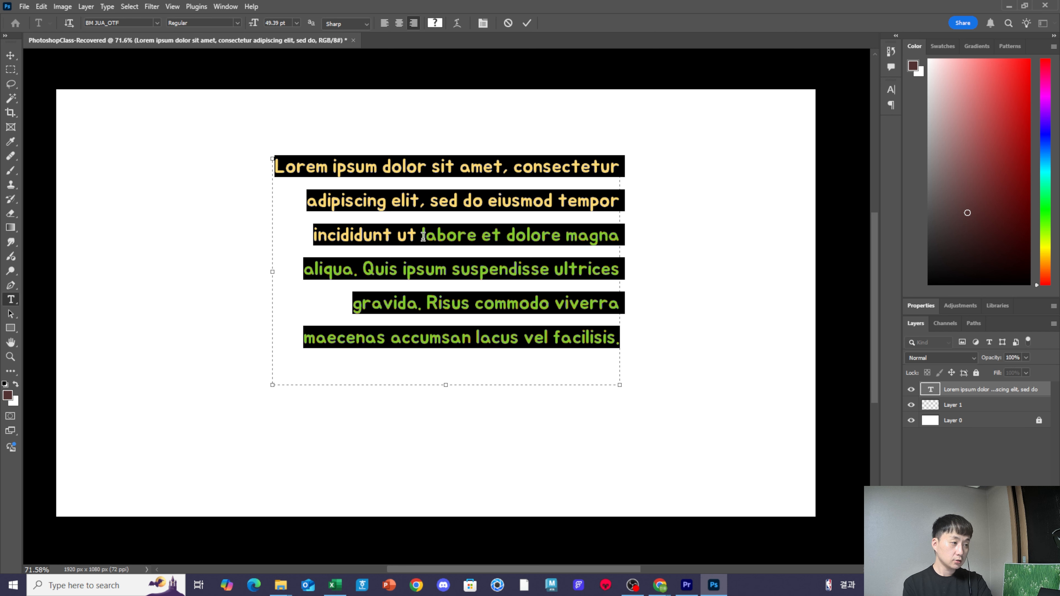
drag(423, 236, 684, 337)
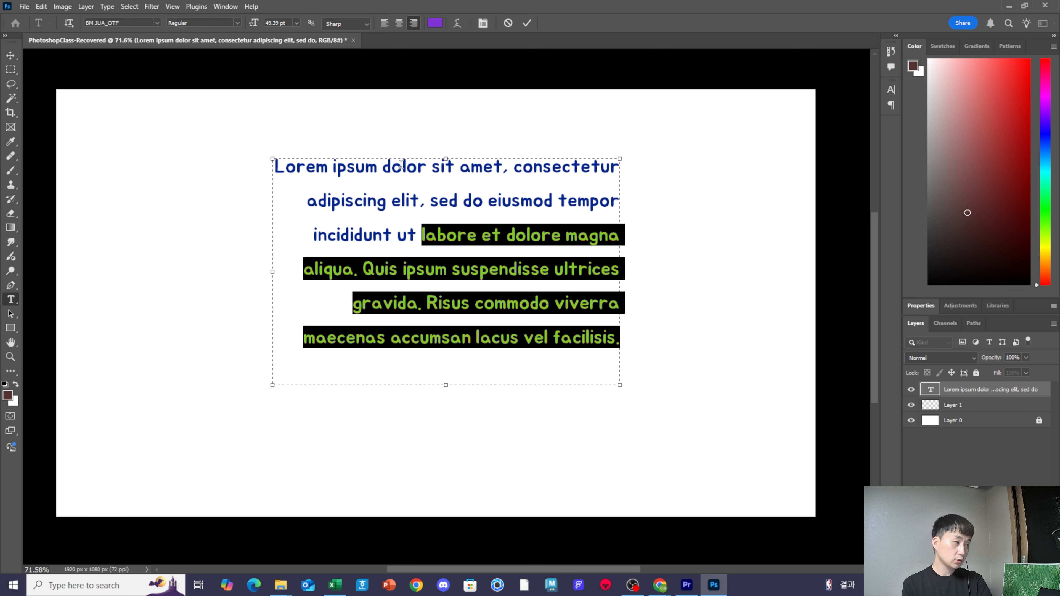
click(157, 23)
click(250, 269)
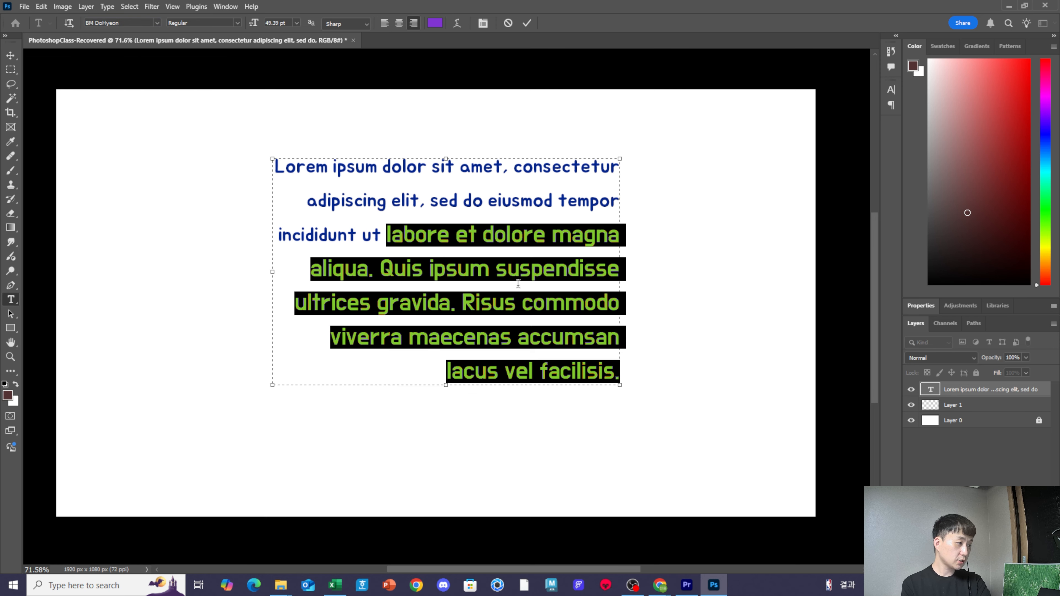
- Try 18 pt on the purple passage, set its font size to 36 pt, and commit the text
click(297, 23)
click(285, 125)
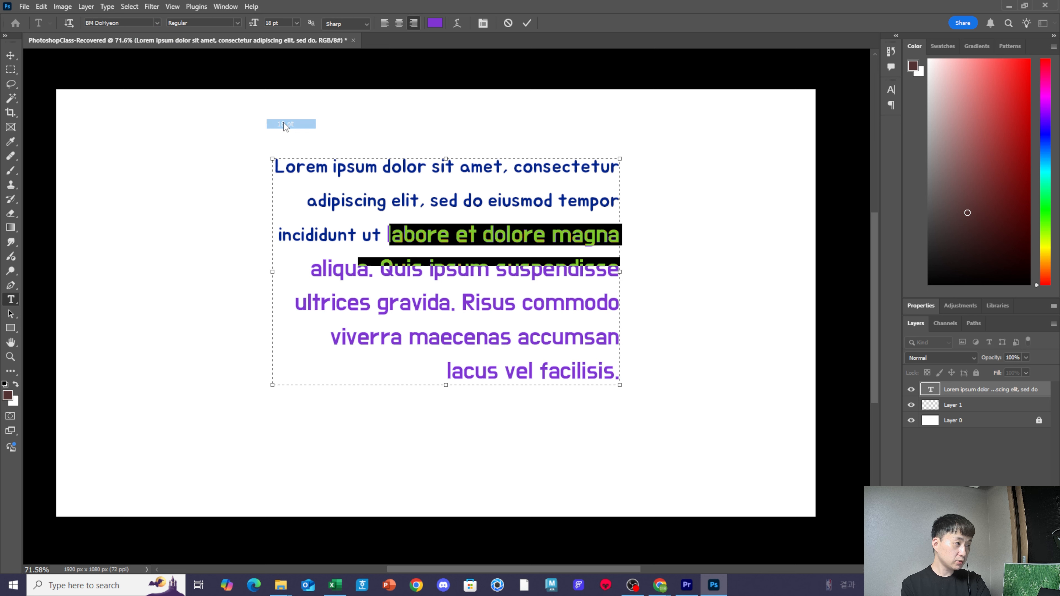
click(297, 23)
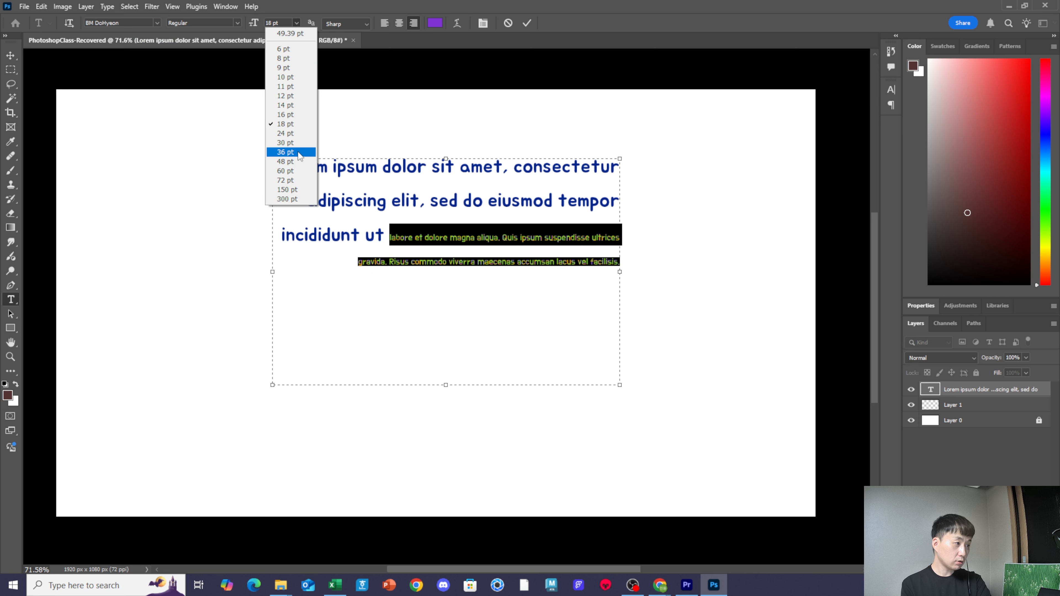
click(299, 153)
key(ctrl+Return)
key(v)
- Lower the opacity of the Lorem ipsum text layer to 45% and undo the change
click(1027, 358)
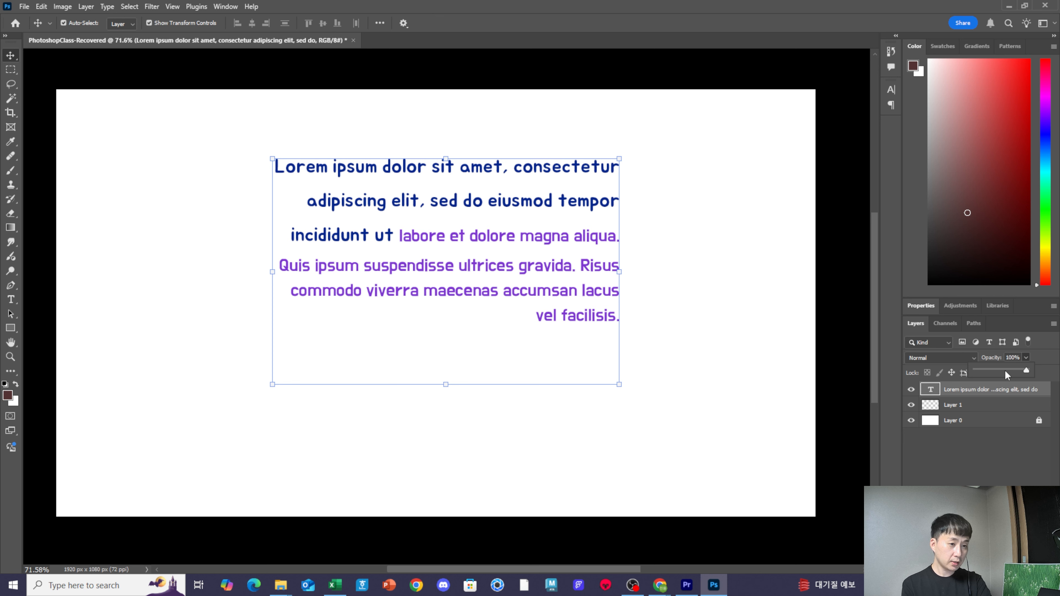
drag(1017, 369, 998, 374)
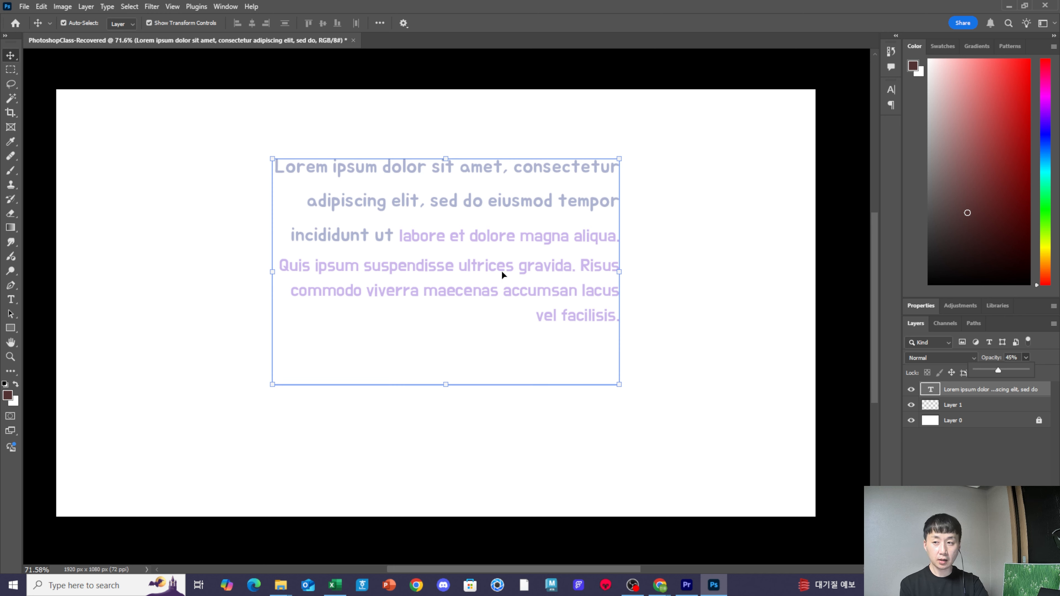
key(ctrl+z)
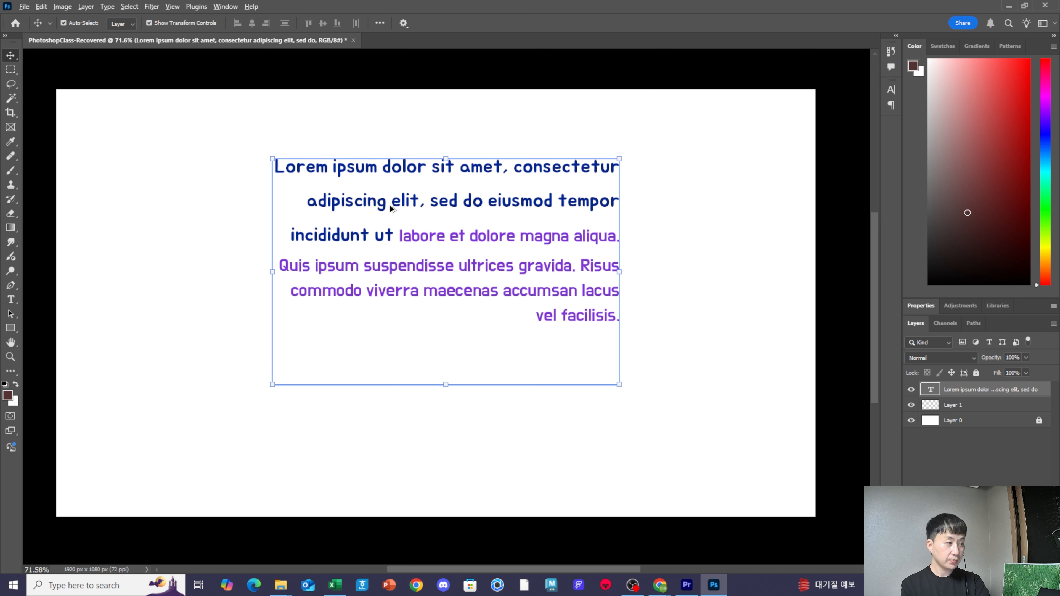
- Duplicate the Lorem ipsum text layer below the original, delete its blue text through "incididunt ut", and commit the edit
drag(380, 205, 374, 376)
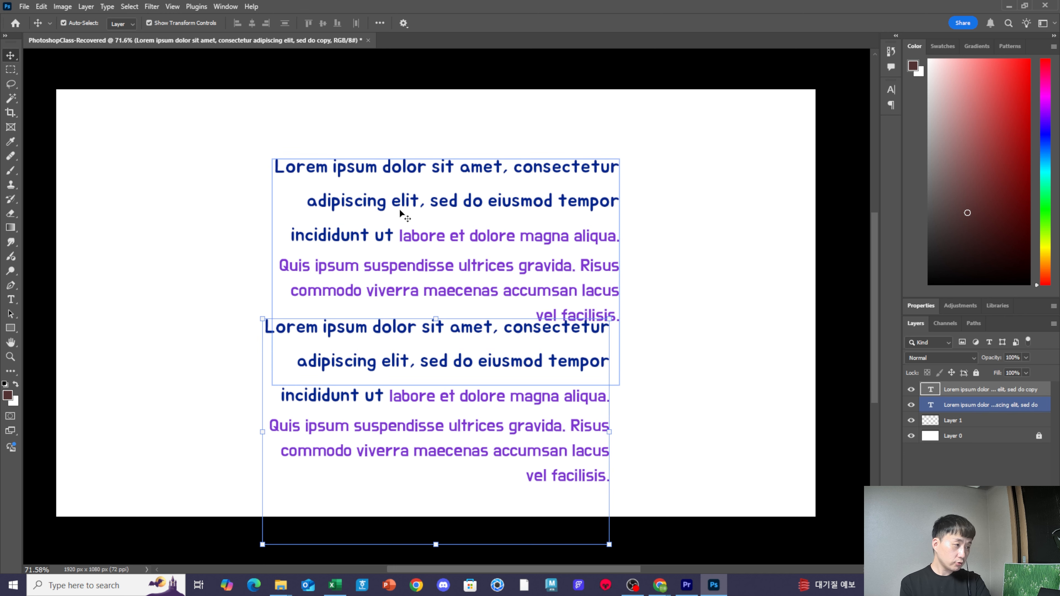
drag(407, 371, 180, 310)
double_click(433, 347)
key(BackSpace)
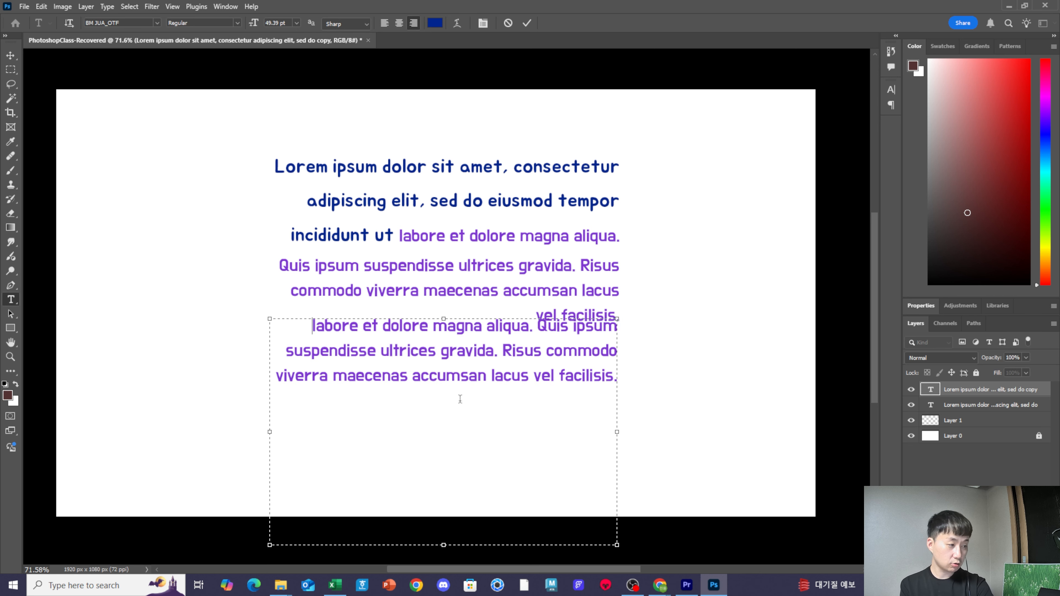
click(9, 56)
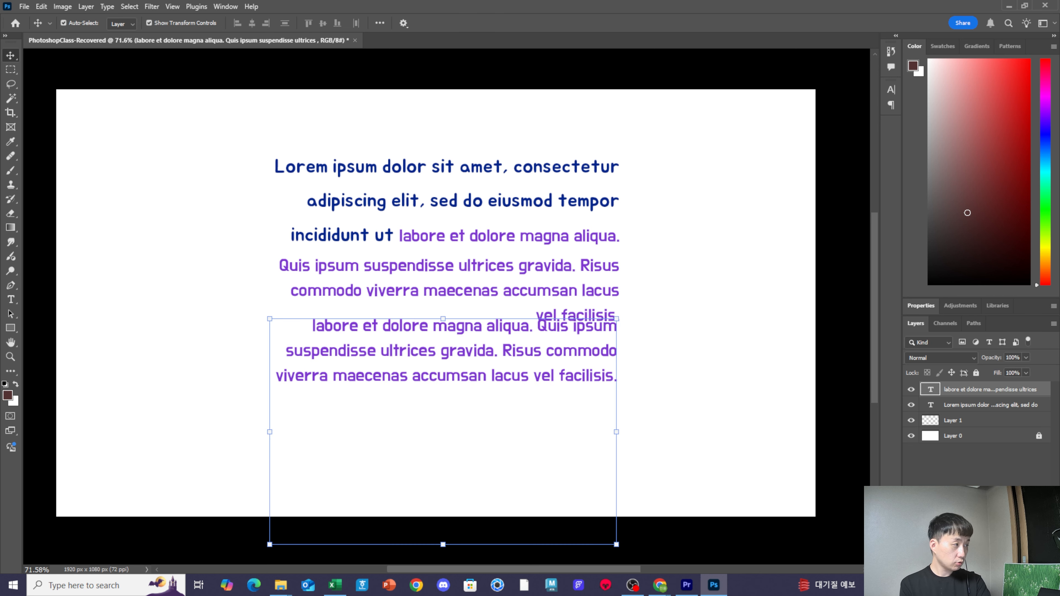
- Lower the opacity of the purple-only text copy to 38% and deselect the layers
click(1026, 358)
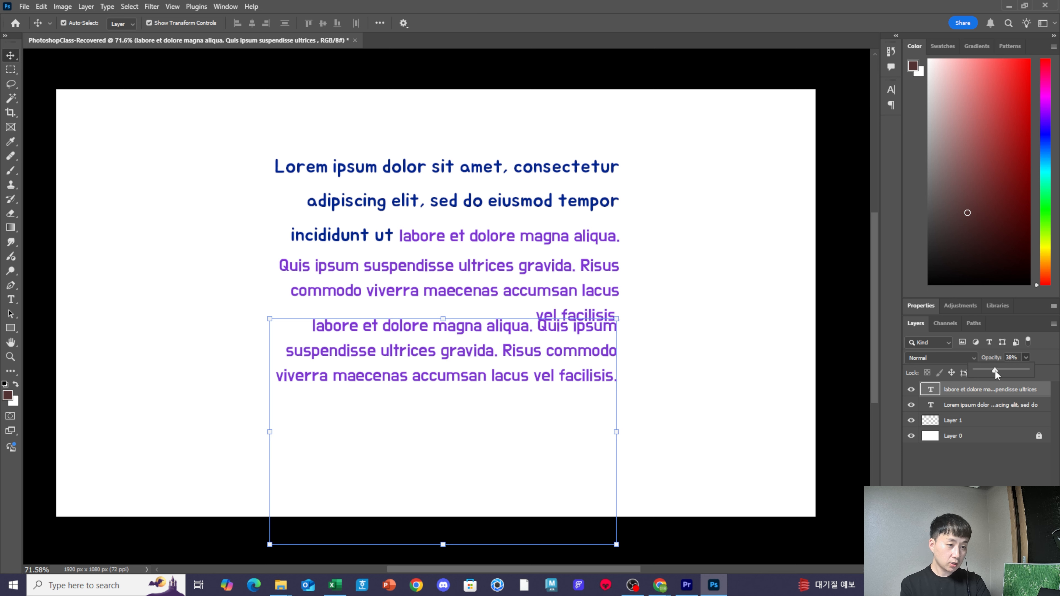
click(730, 227)
click(407, 271)
click(633, 204)
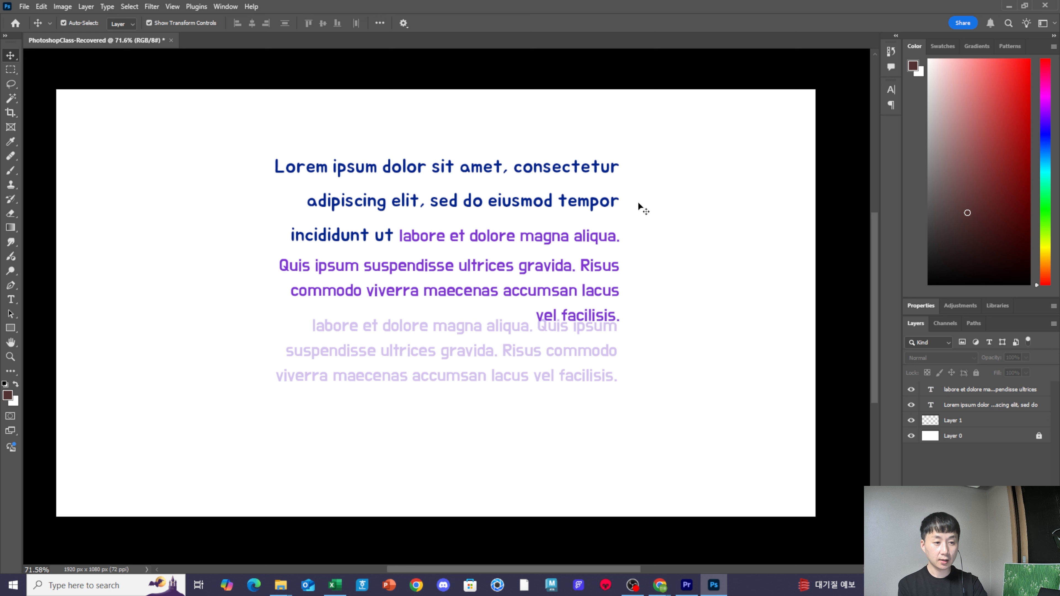
- Group the two text layers and rename the group TEXT
drag(697, 216, 322, 455)
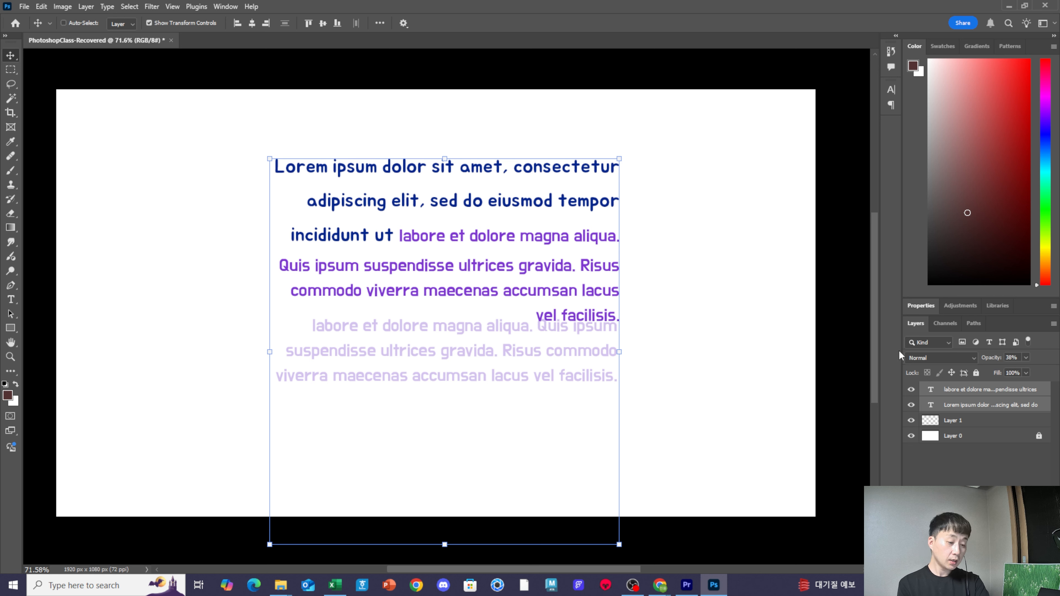
key(ctrl+g)
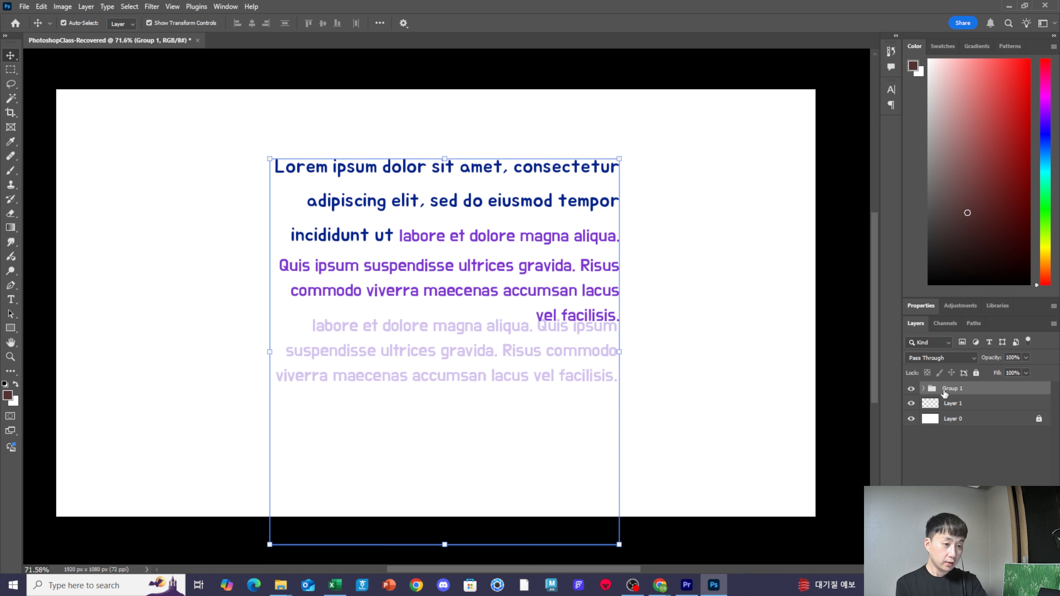
double_click(955, 389)
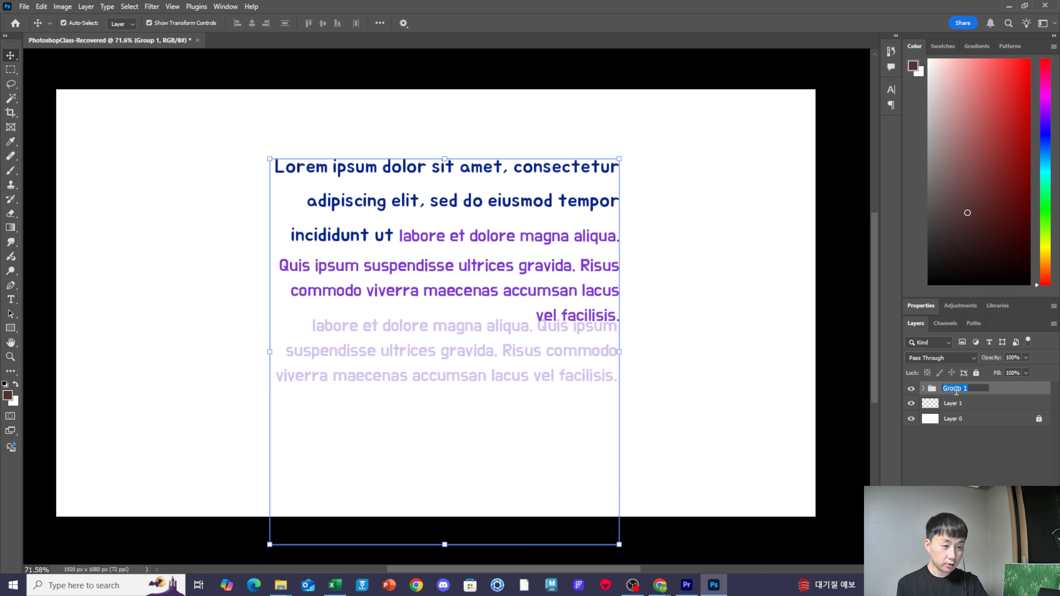
text(TE)
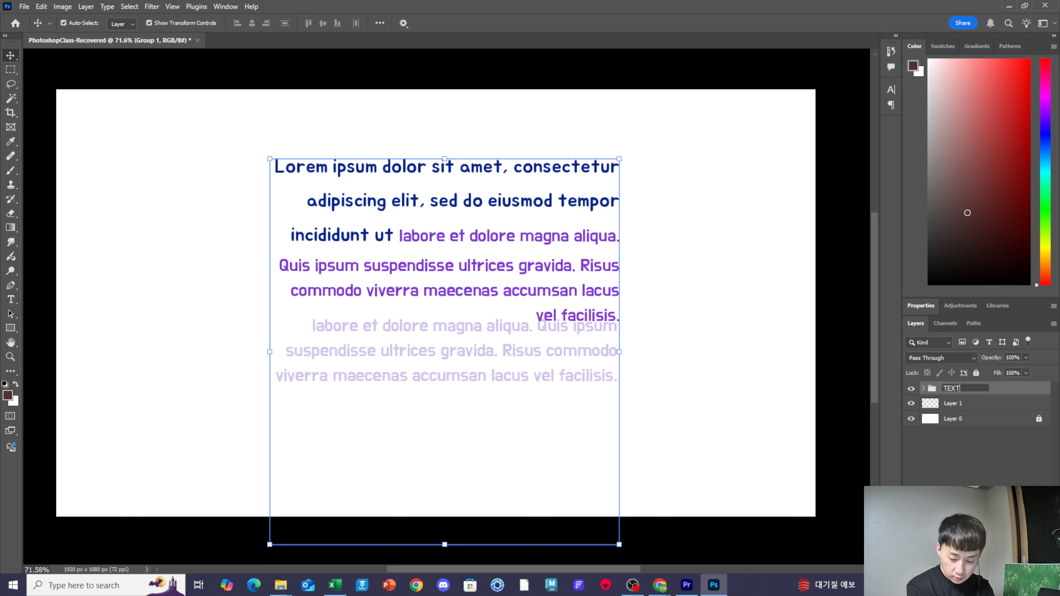
text(XT)
key(Return)
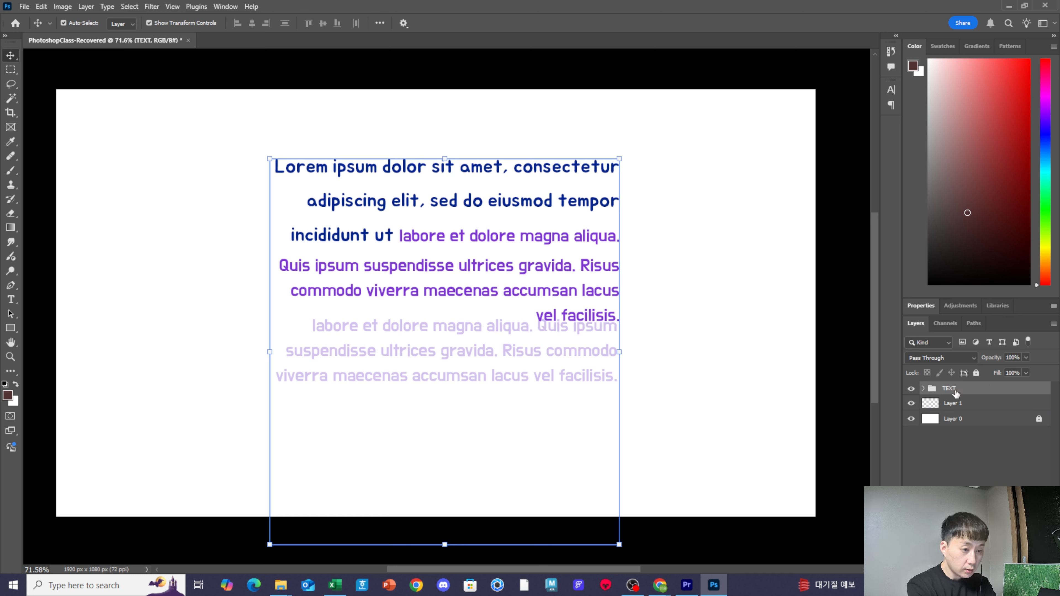
- Expand the TEXT group to show its layers, and toggle the whole group's visibility off and on
click(923, 389)
drag(963, 422, 944, 394)
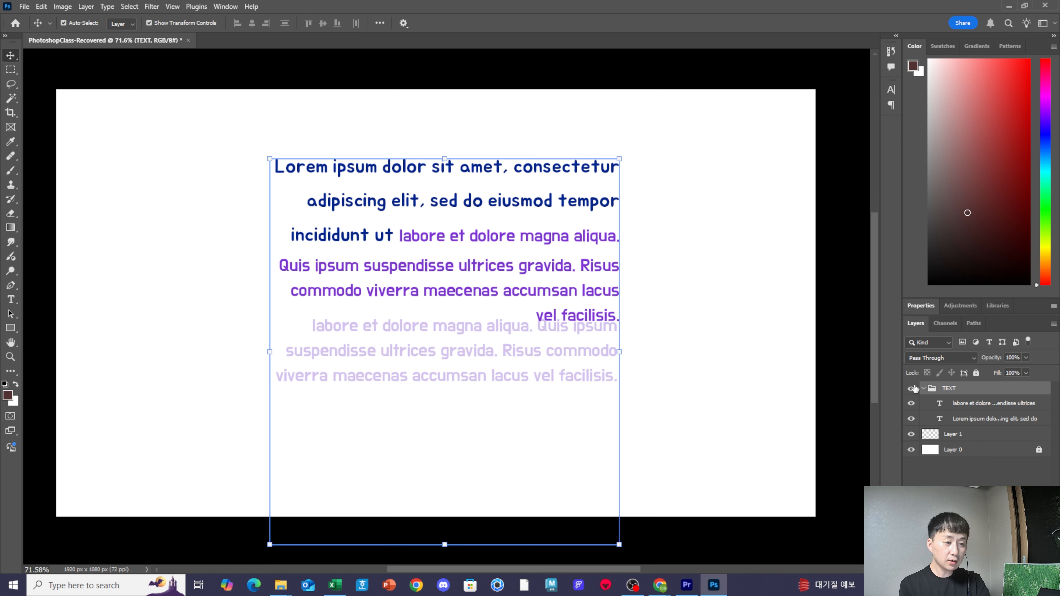
click(924, 389)
click(924, 388)
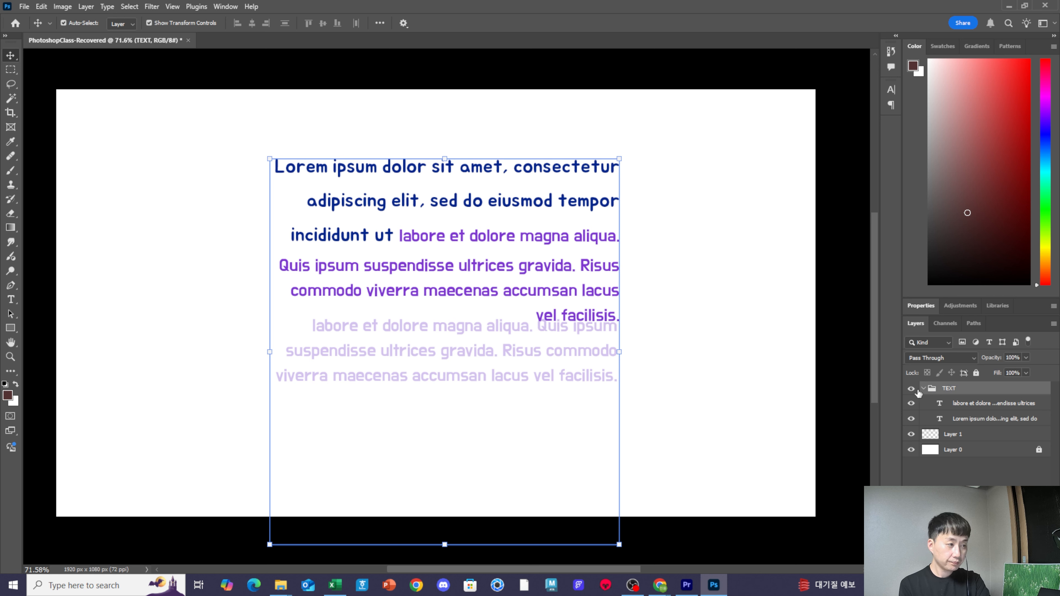
click(913, 389)
click(911, 389)
click(912, 389)
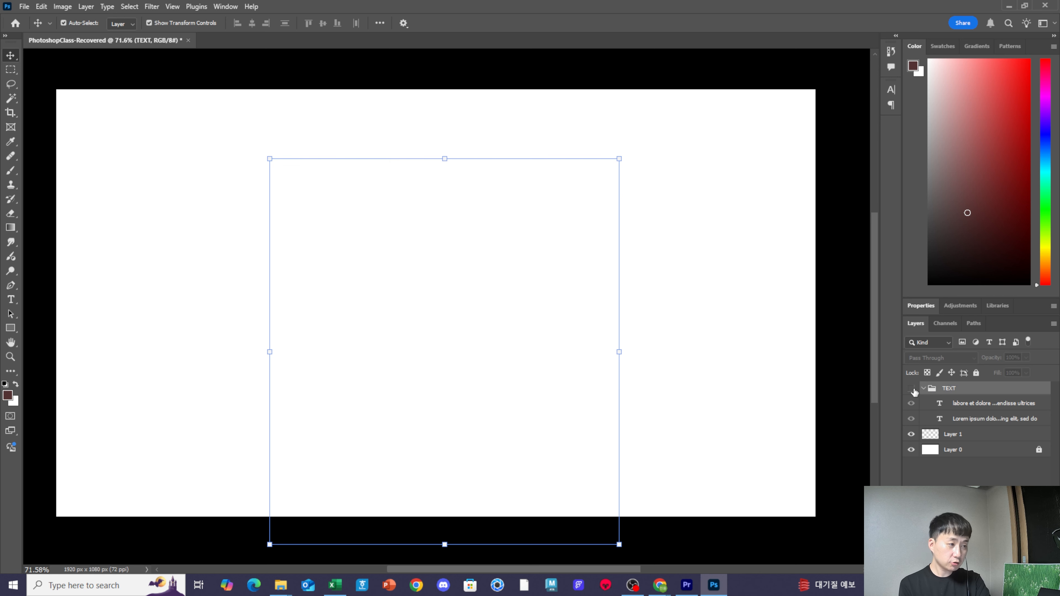
click(912, 389)
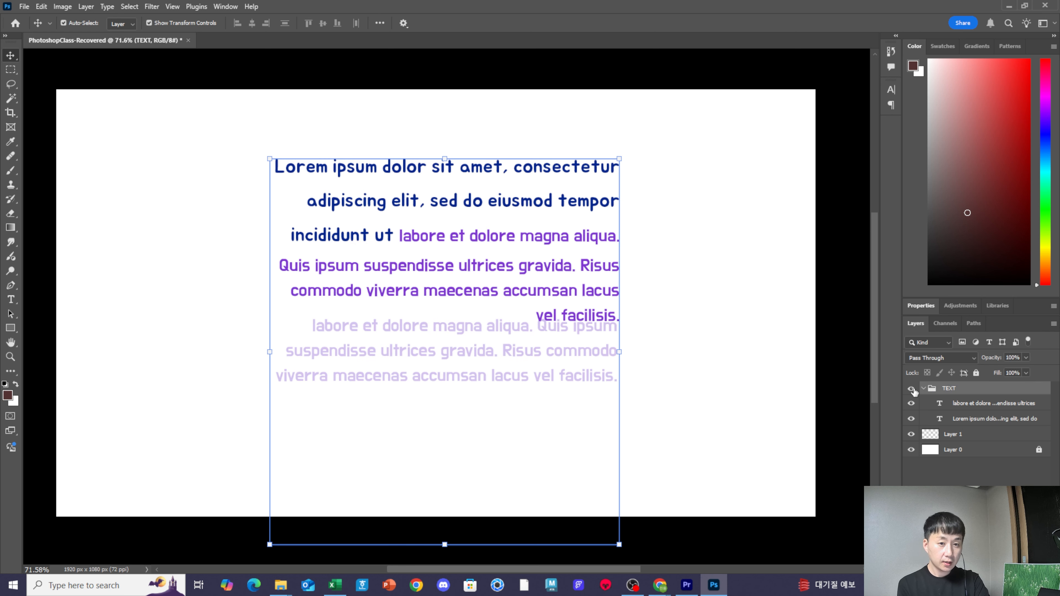
- Select all the text in the original Lorem ipsum paragraph and display the Character settings
click(958, 405)
click(458, 215)
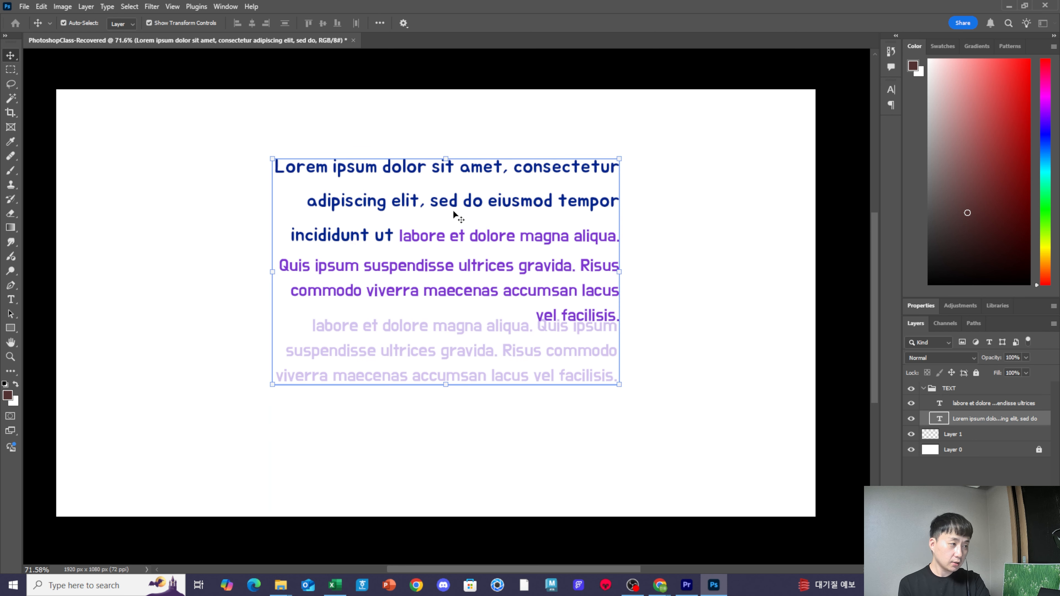
double_click(473, 207)
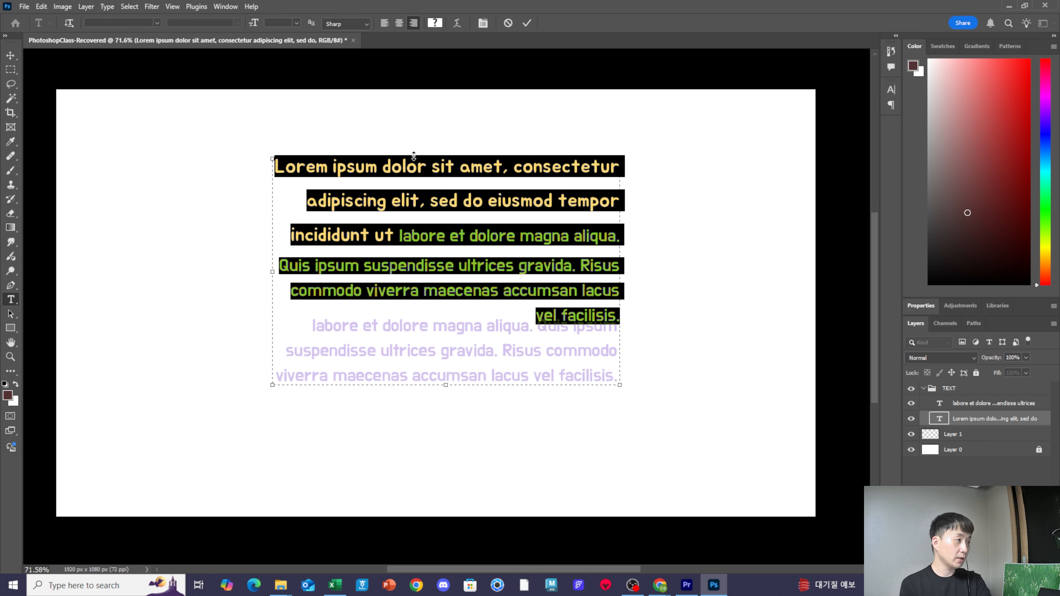
click(231, 7)
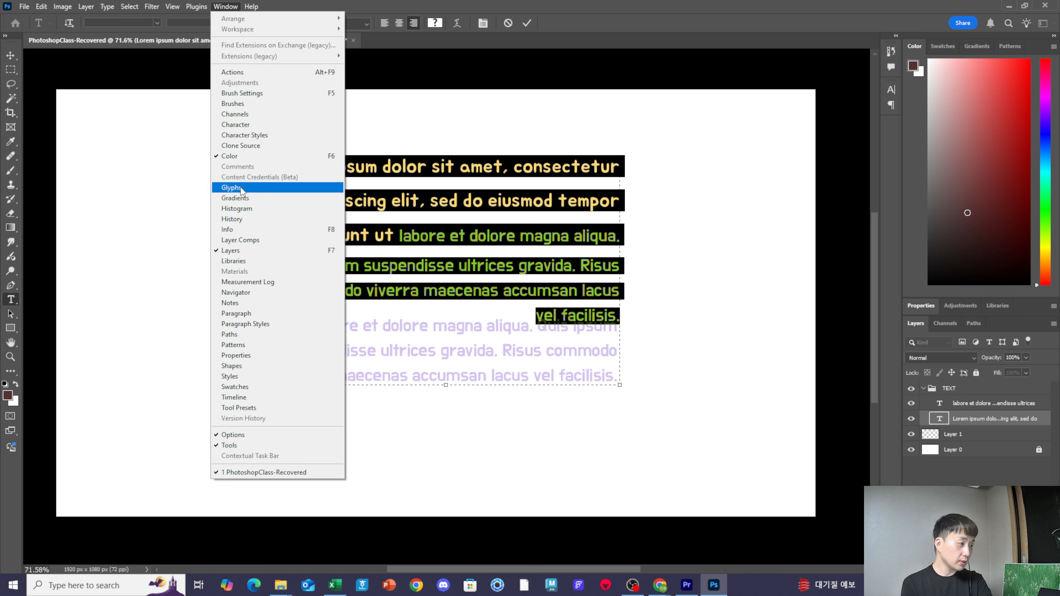
click(246, 125)
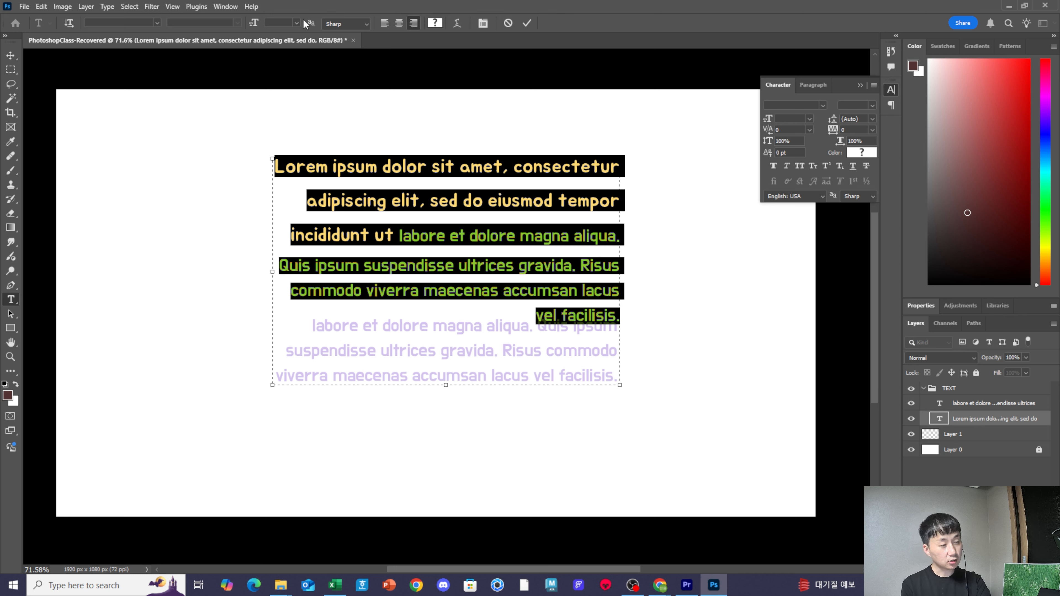
- Try 16 pt on the selected paragraph text, and set its font size to 60 pt
click(811, 120)
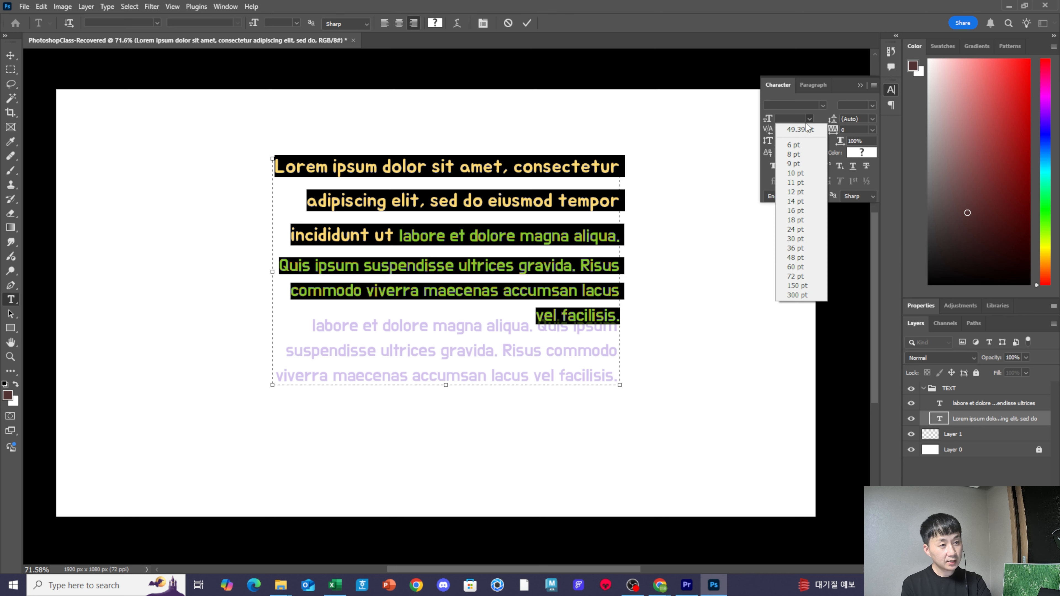
click(798, 210)
click(809, 119)
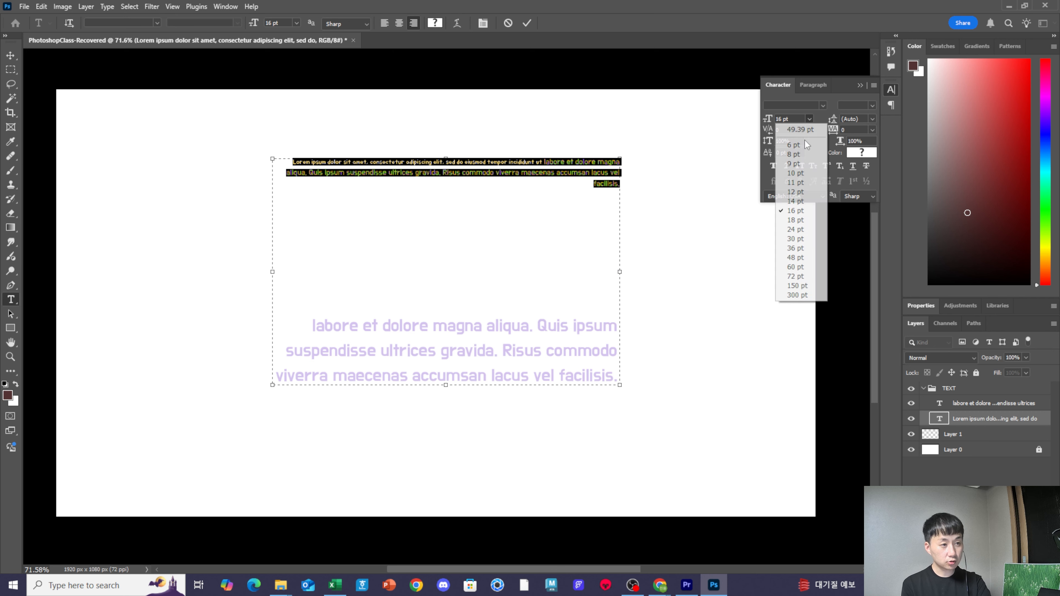
click(796, 267)
- Try 18 pt leading on the selected paragraph text, and set the leading to 60 pt
click(873, 119)
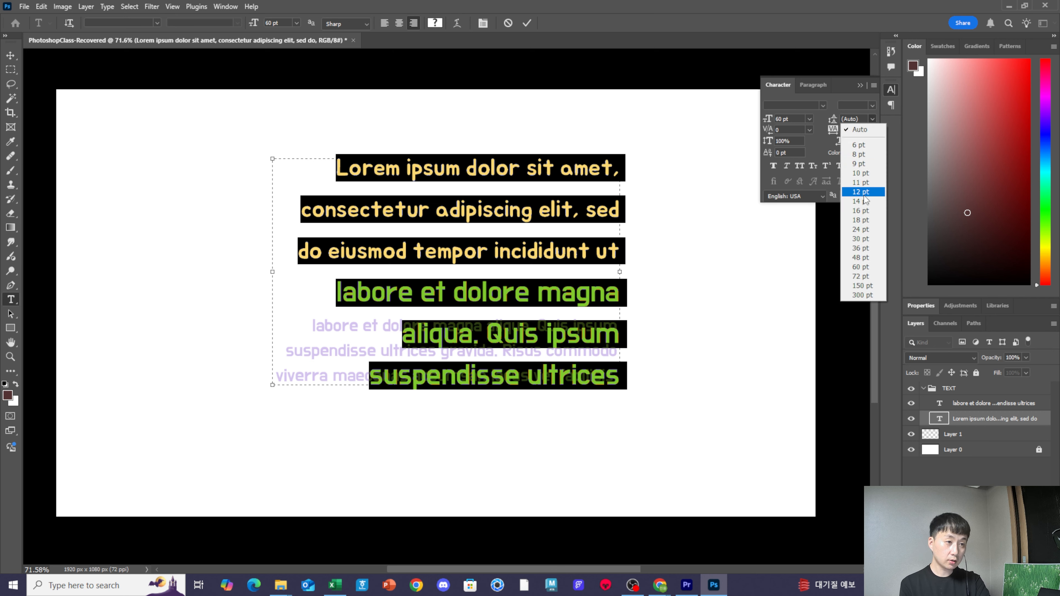
click(859, 220)
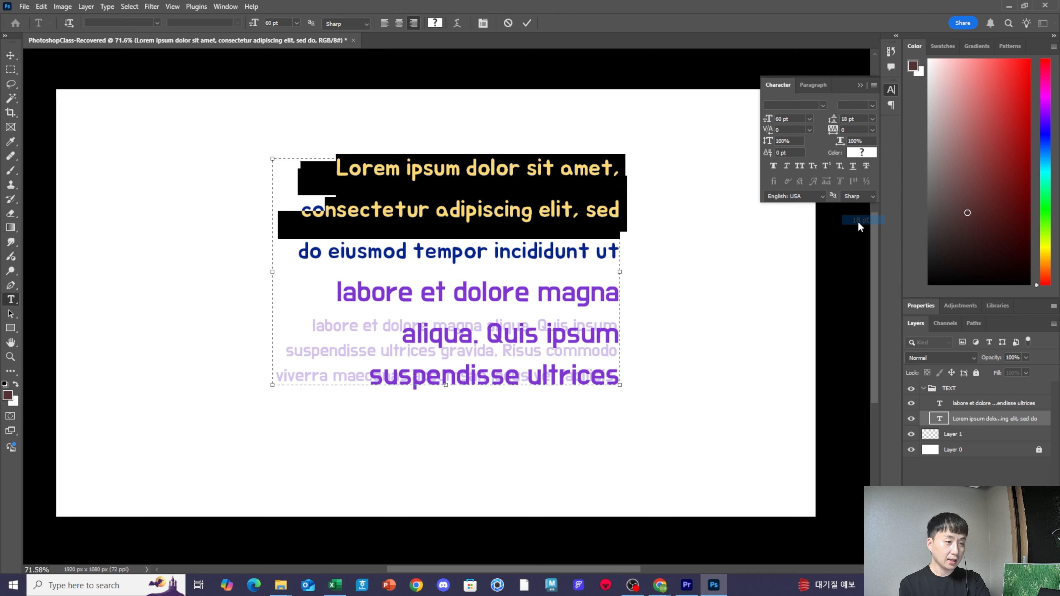
click(872, 120)
click(860, 267)
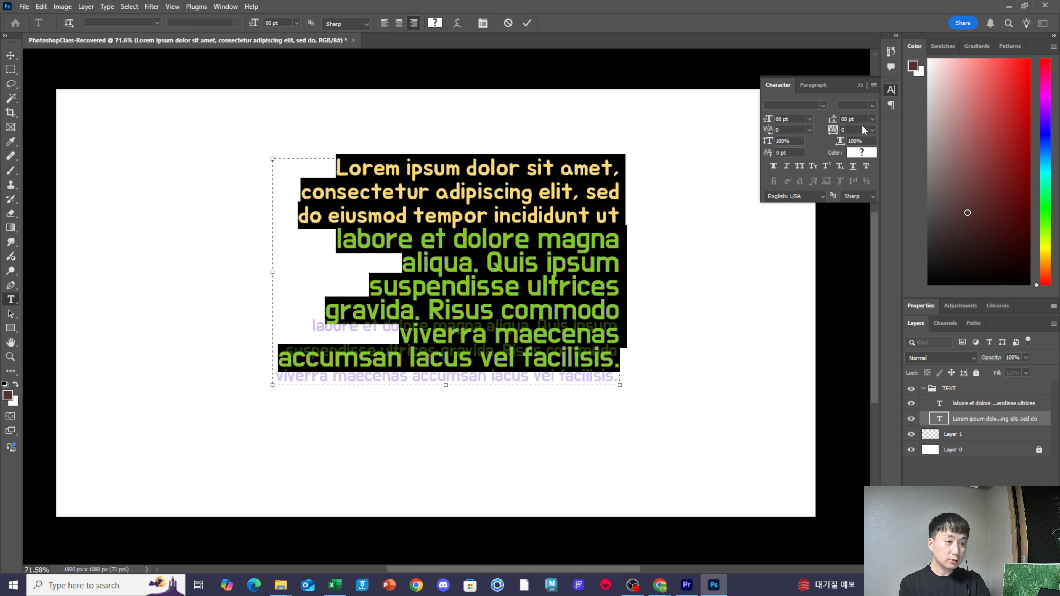
- Set the paragraph's tracking to 75, commit the text edit, and select both text layers
click(872, 130)
click(860, 256)
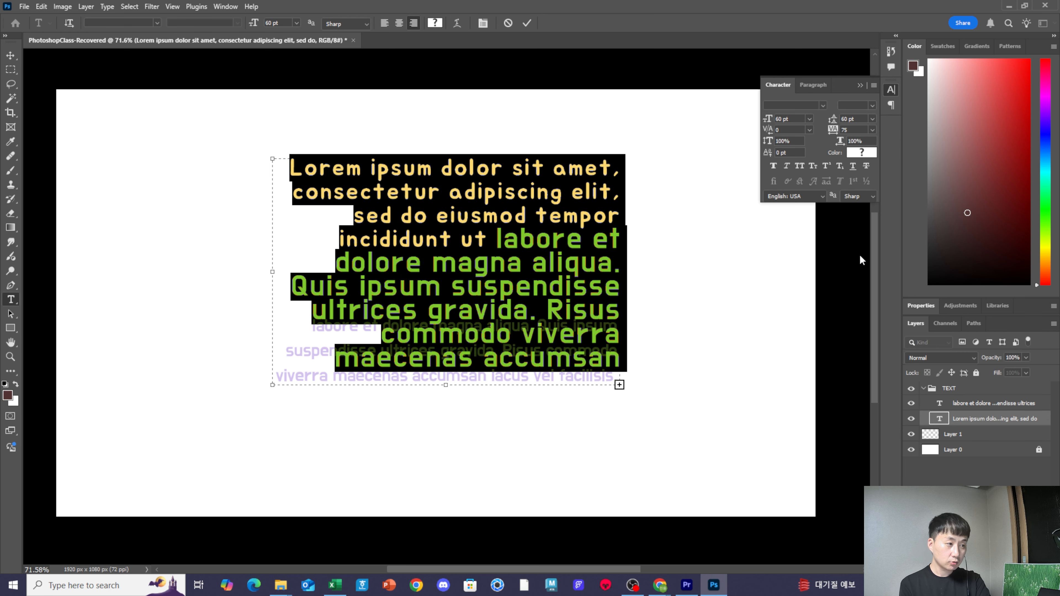
click(10, 55)
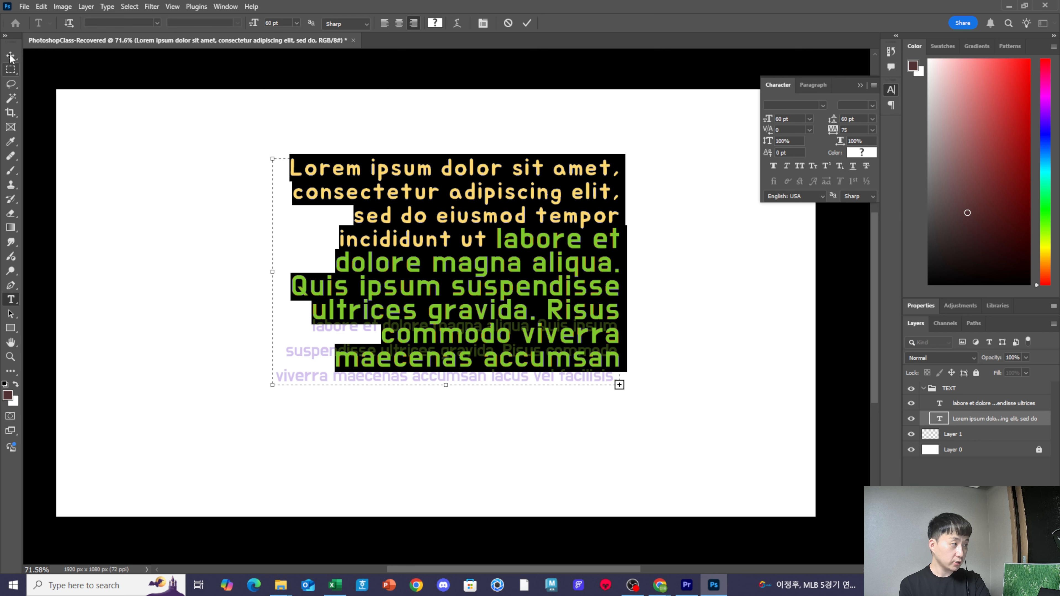
drag(684, 215, 481, 399)
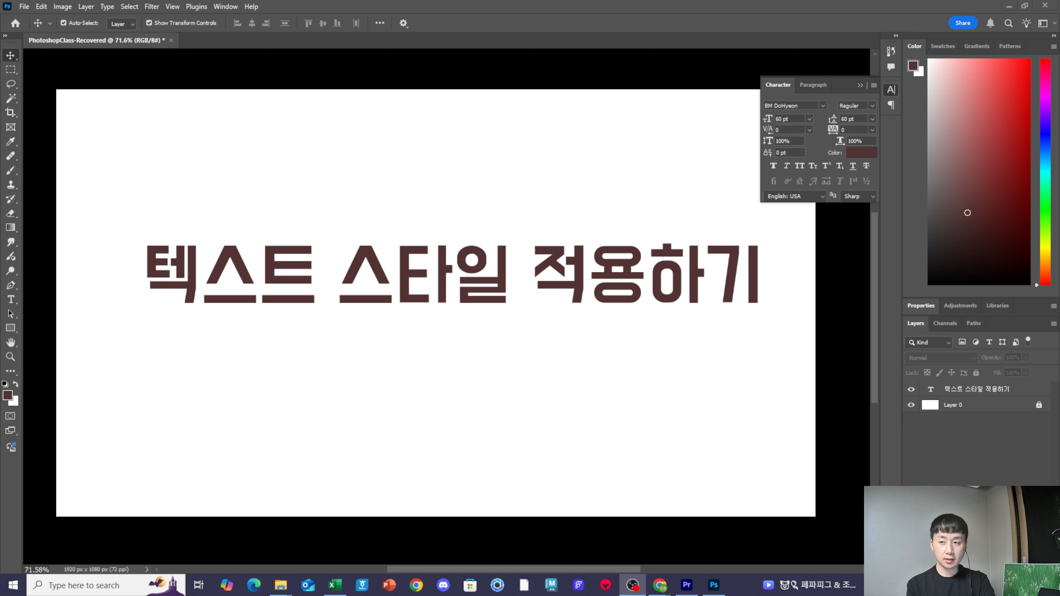
- Select the "텍스트 스타일 적용하기" title text layer on the canvas
click(601, 278)
click(449, 274)
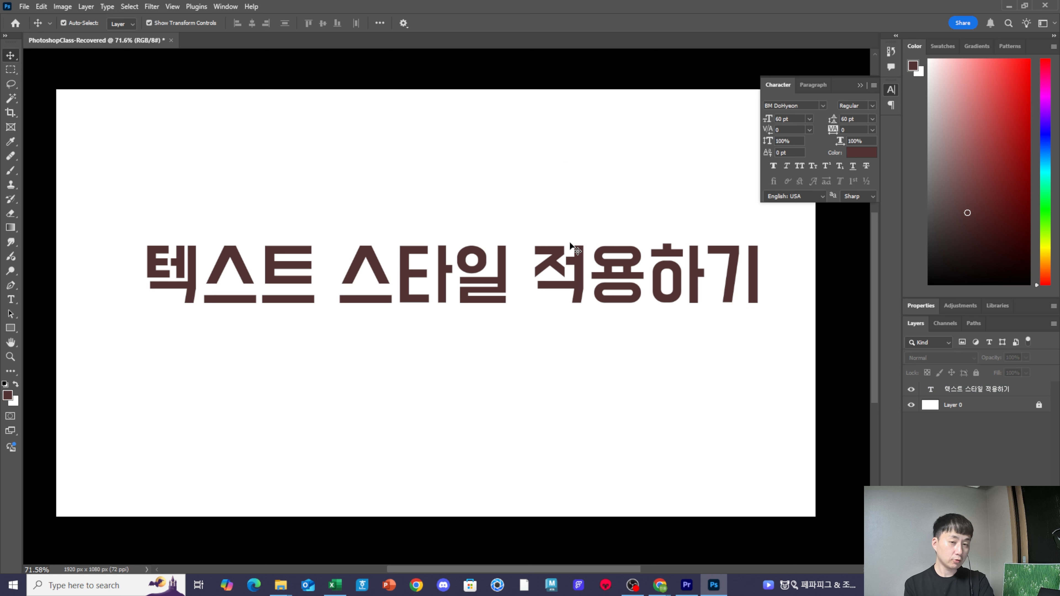
click(568, 275)
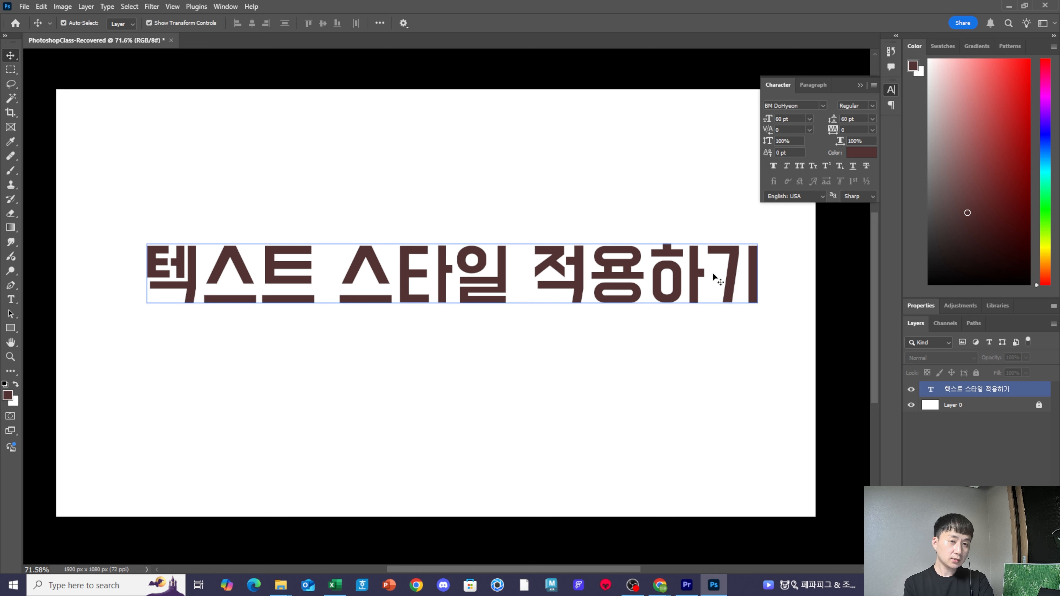
click(639, 256)
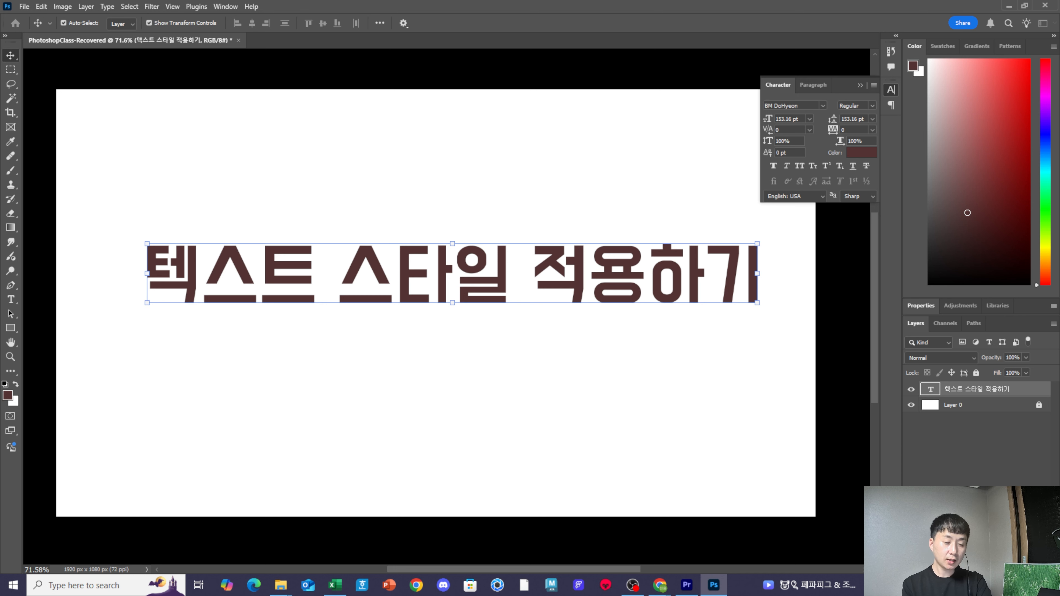
- Open the title layer's Blending Options, move the Layer Style dialog aside, and enable Bevel & Emboss
click(960, 566)
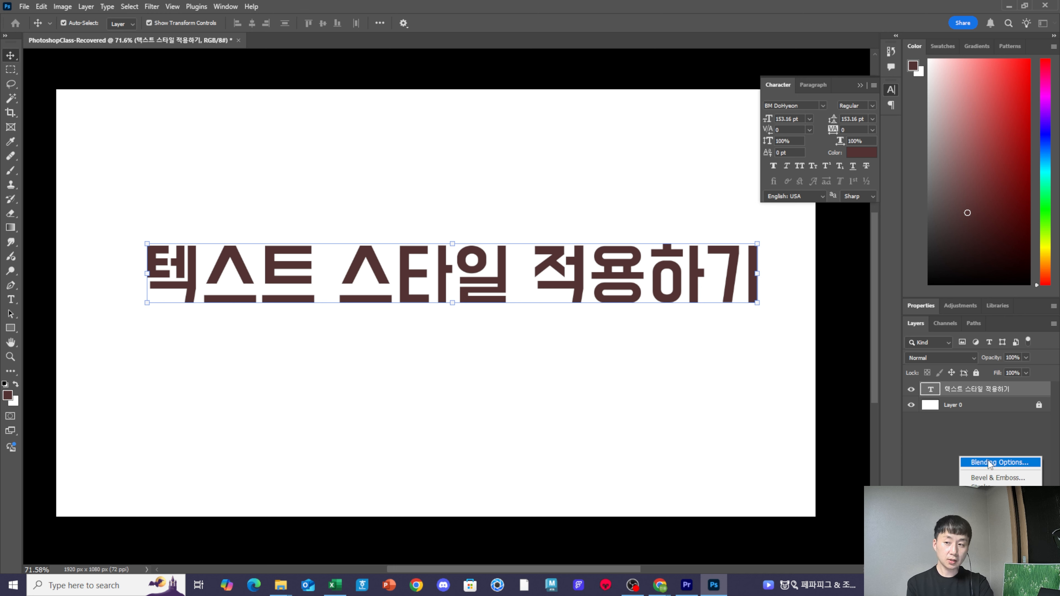
click(970, 390)
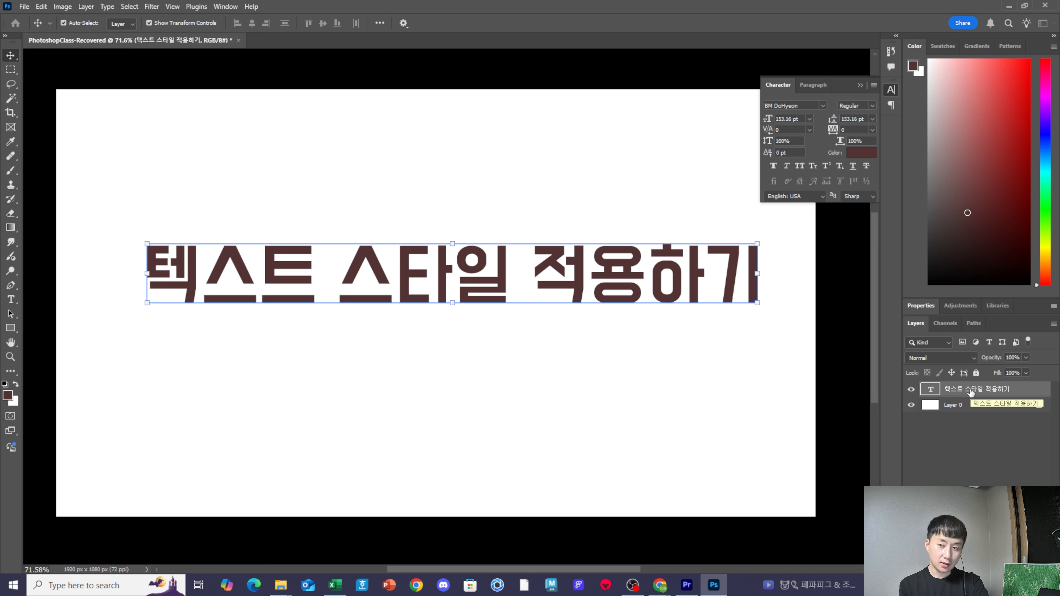
right_click(970, 393)
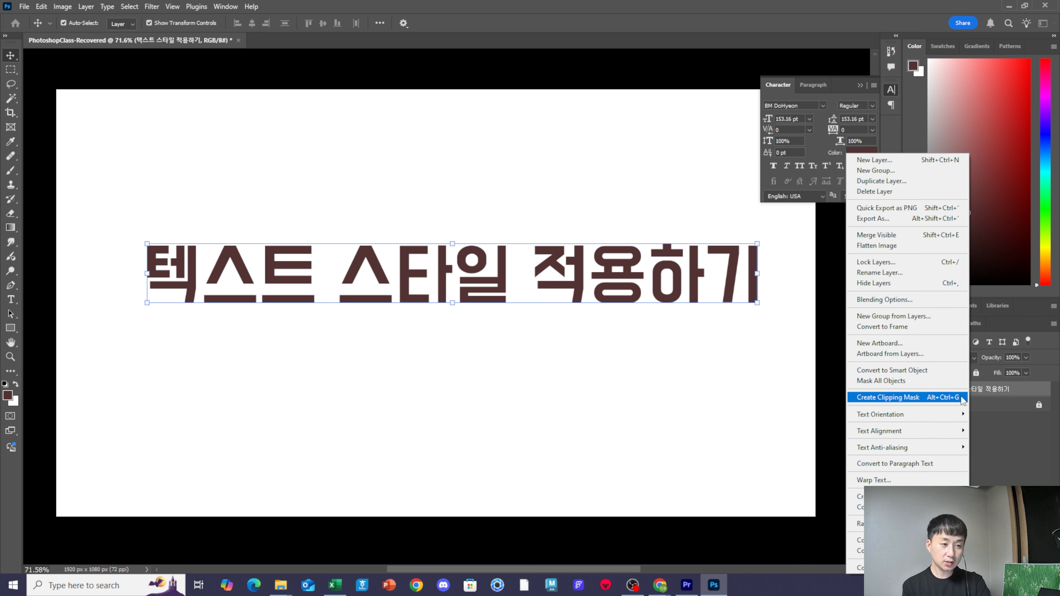
click(891, 300)
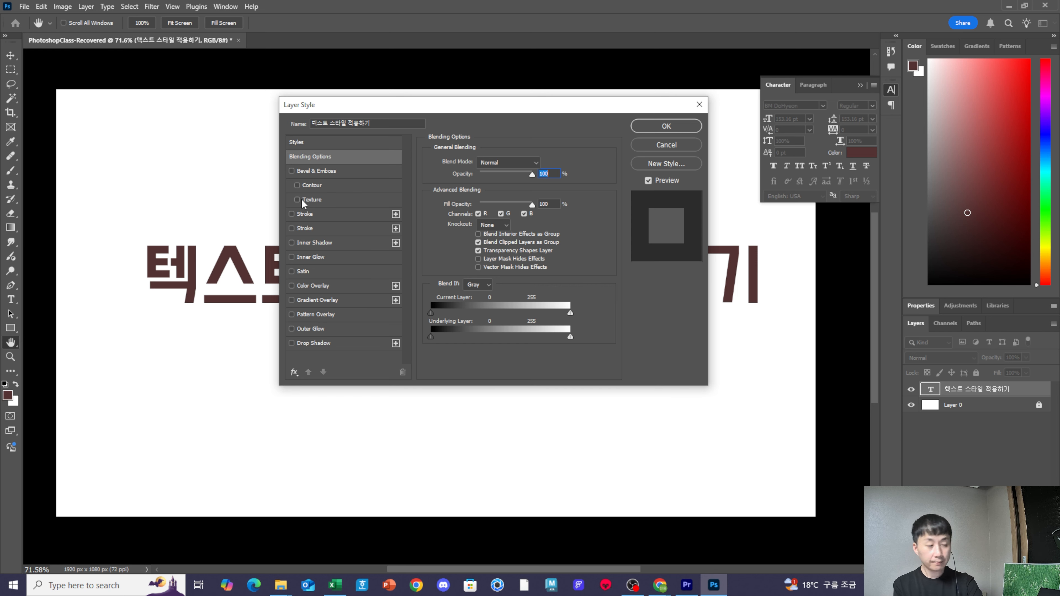
drag(388, 105, 734, 134)
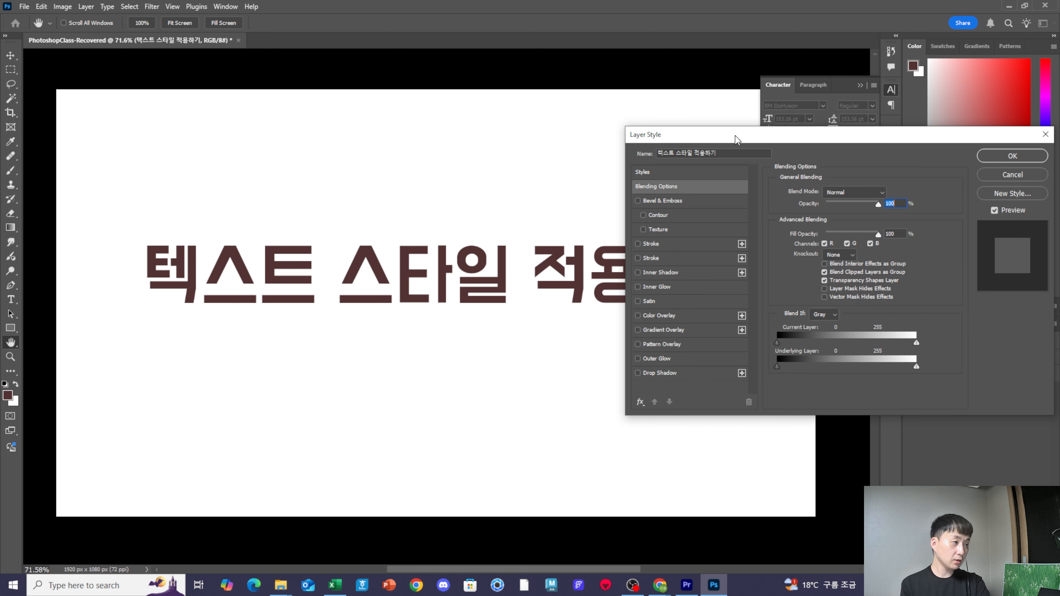
click(637, 201)
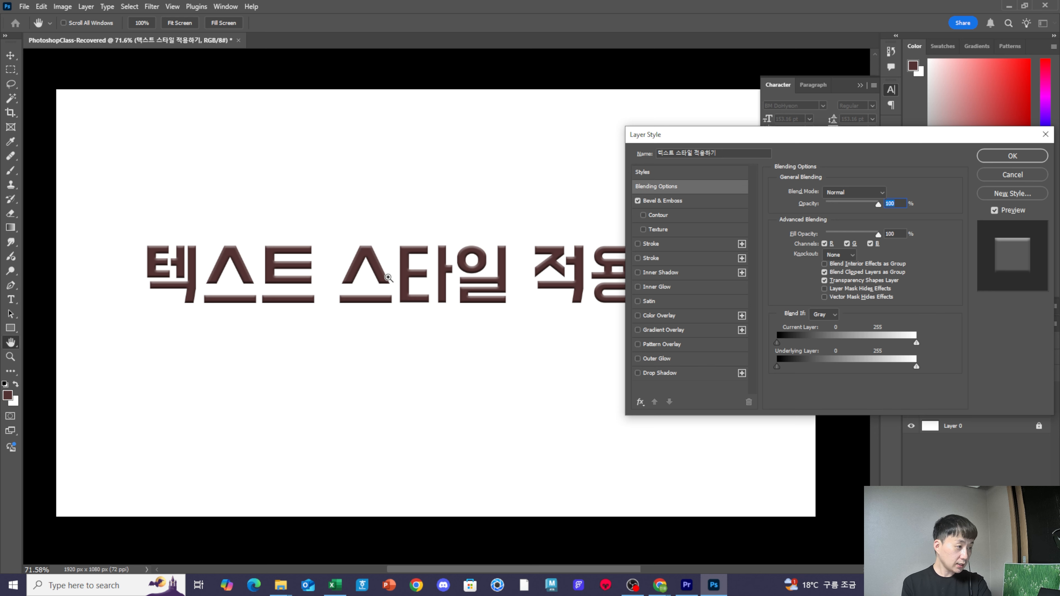
- Try Pillow Emboss and Outer Bevel as the title's Bevel & Emboss style, and return it to Inner Bevel
click(388, 277)
click(388, 277)
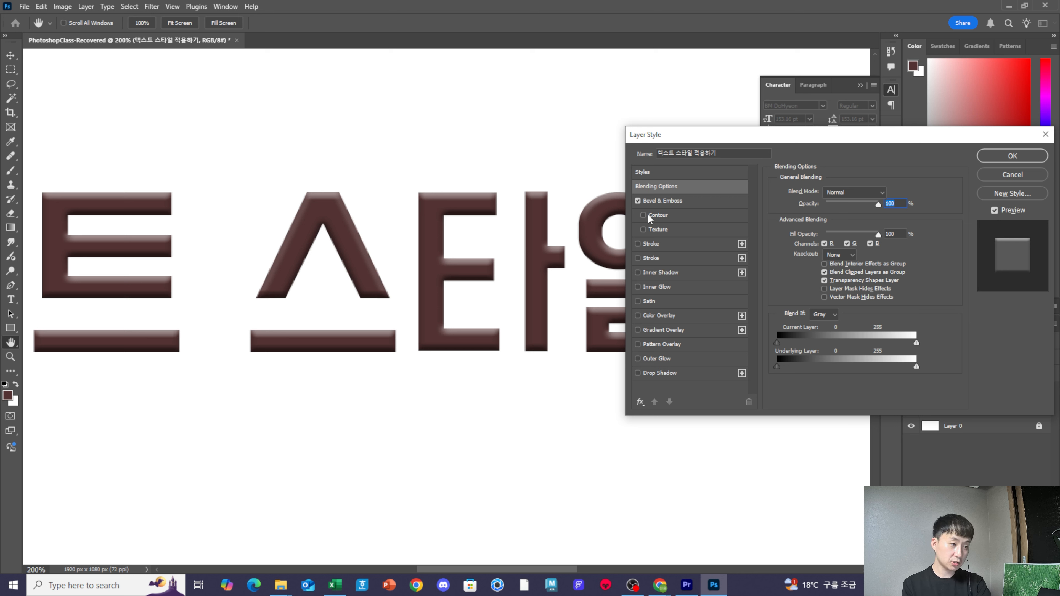
click(655, 201)
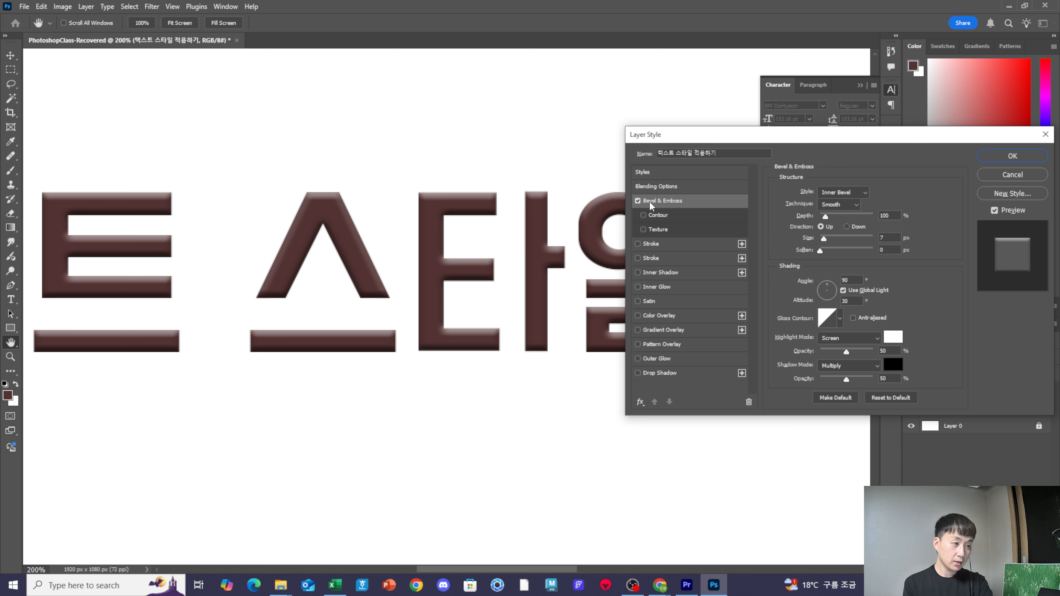
click(859, 195)
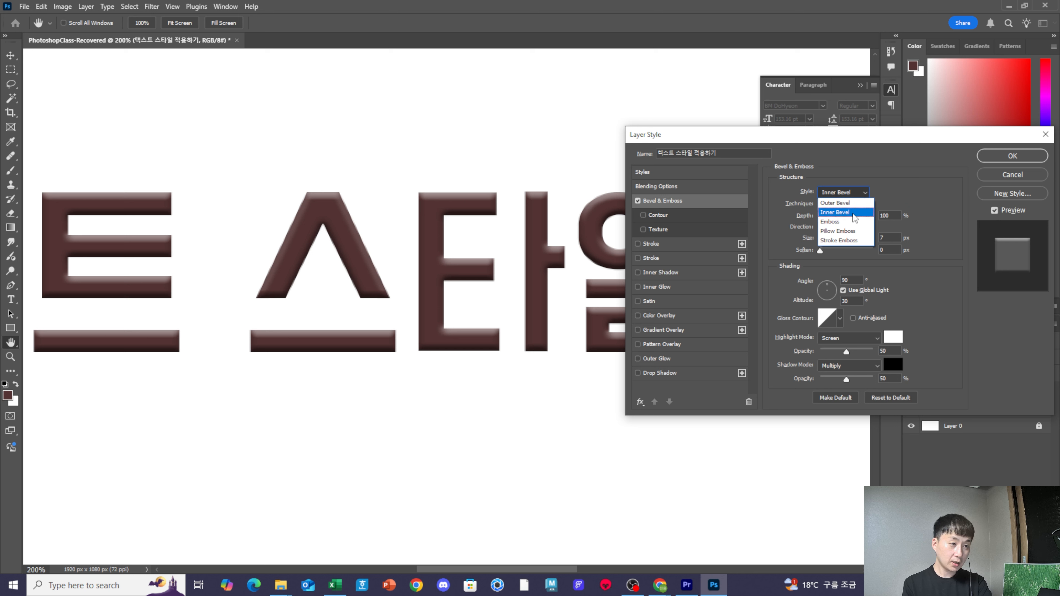
click(853, 231)
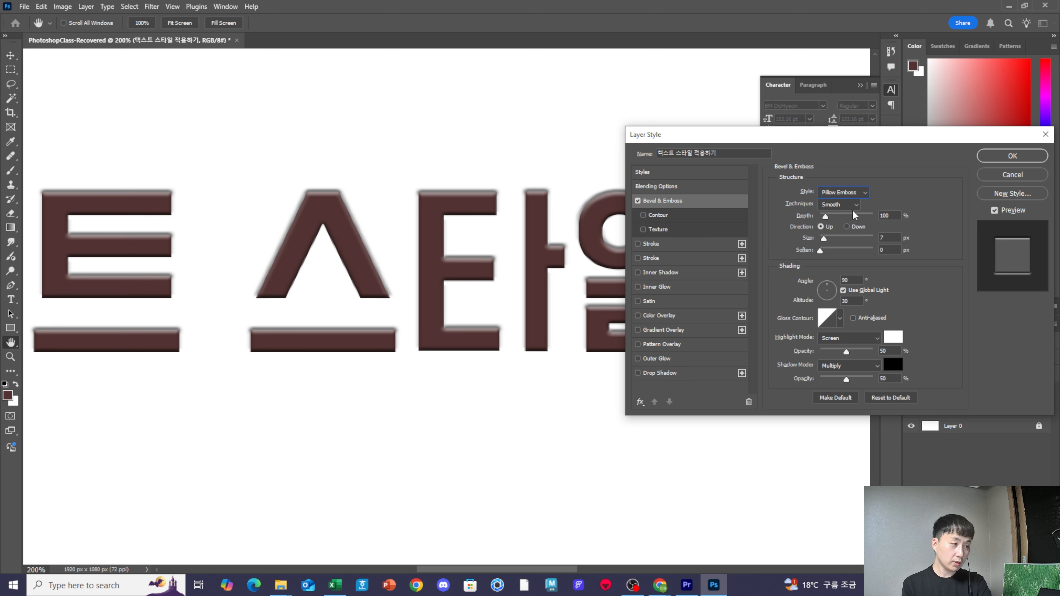
click(851, 191)
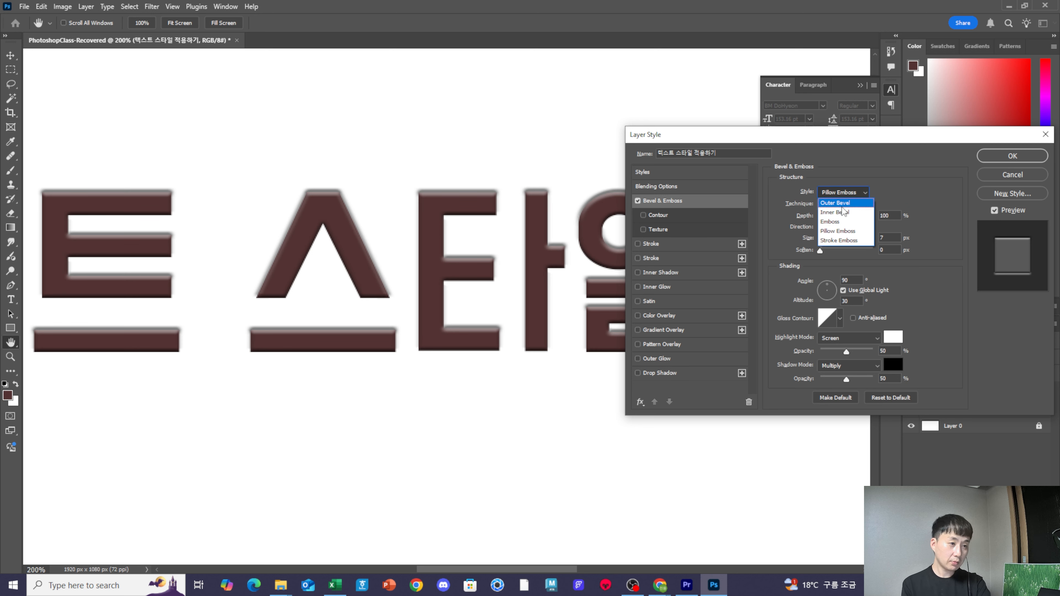
click(845, 203)
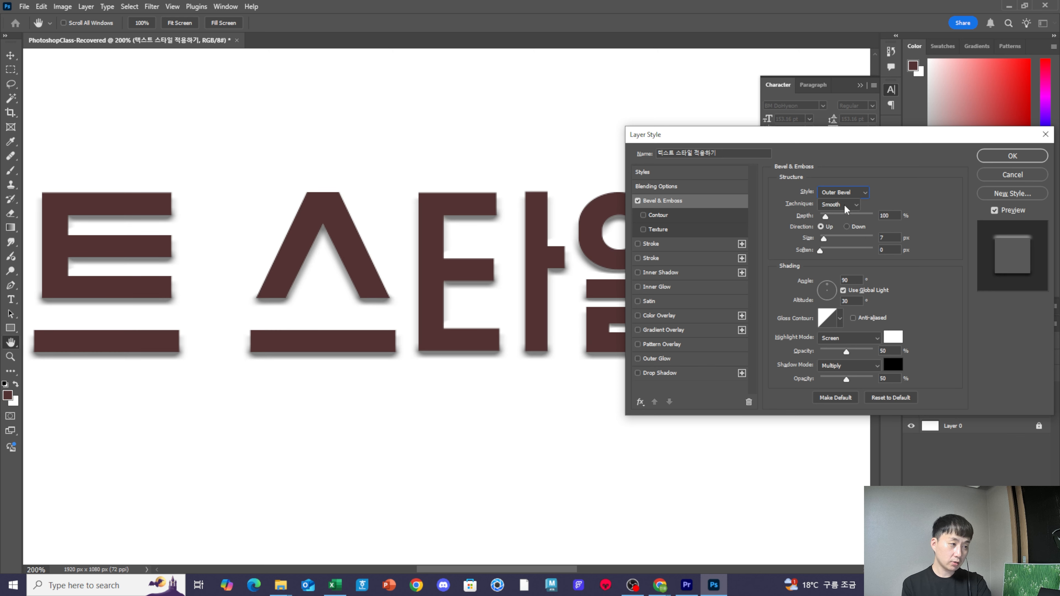
click(853, 193)
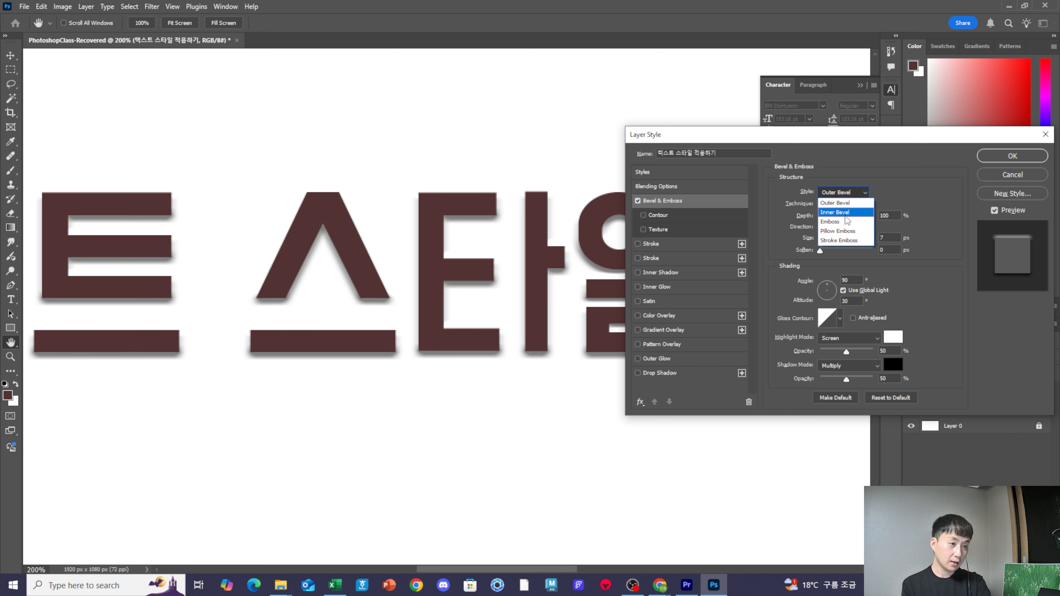
click(845, 214)
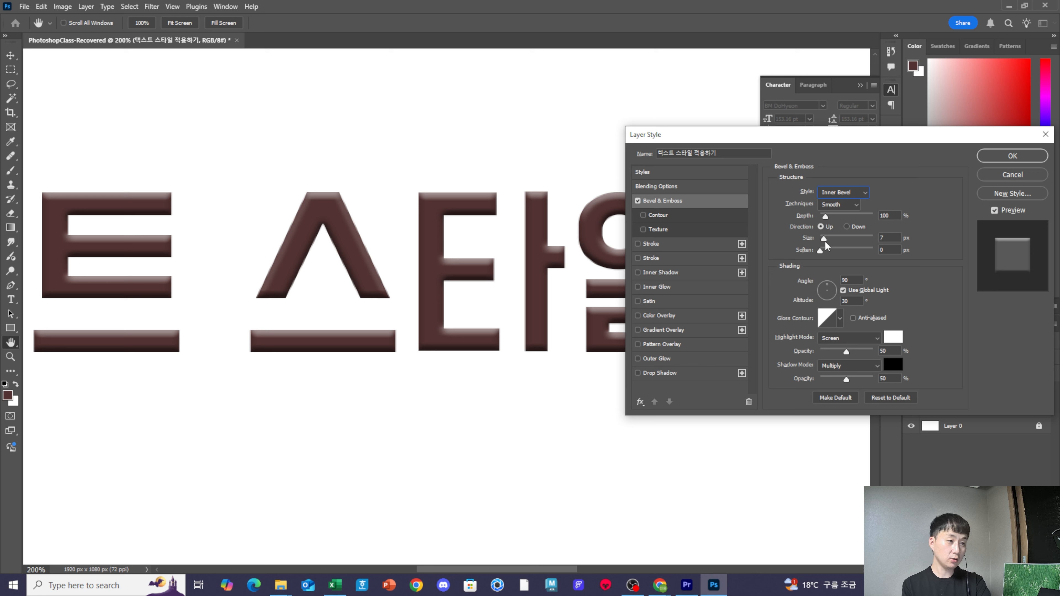
- Set the title's bevel size to about 18 px, try a depth of 875%, and reduce the depth to 147%
mouse_move(822, 239)
mouse_down()
mouse_move(842, 234)
mouse_move(828, 238)
mouse_up()
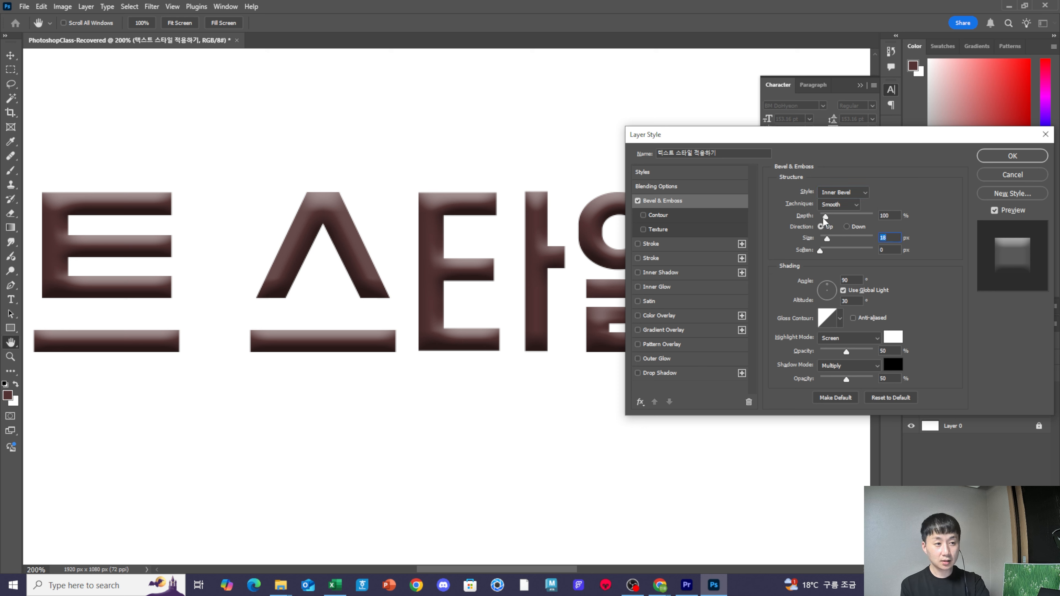
drag(827, 216, 880, 216)
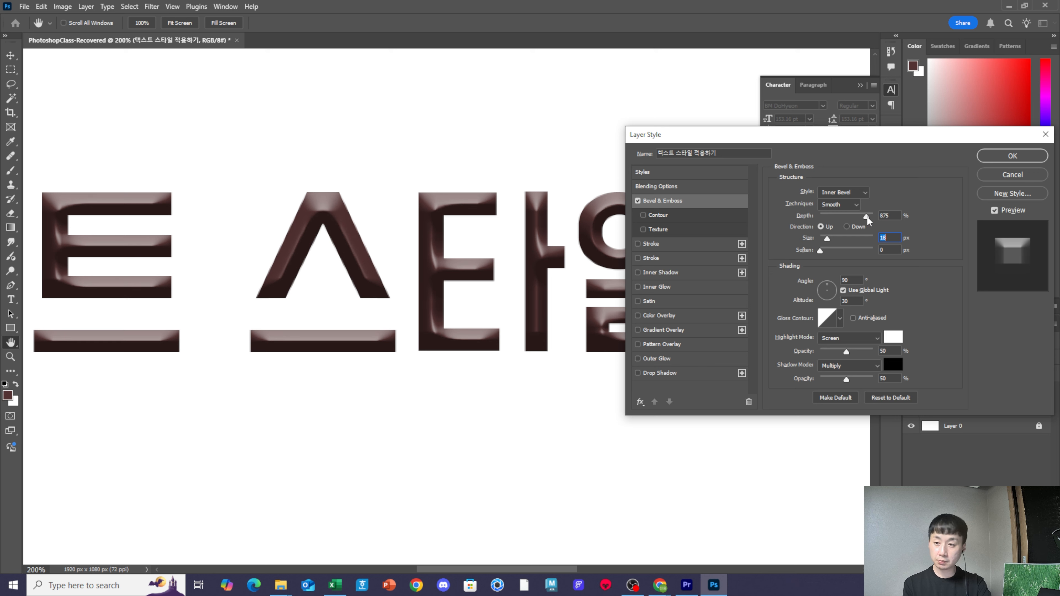
drag(867, 216, 828, 213)
- Try the bevel's Contour option with a range of about 69%, and turn Contour off again
click(644, 215)
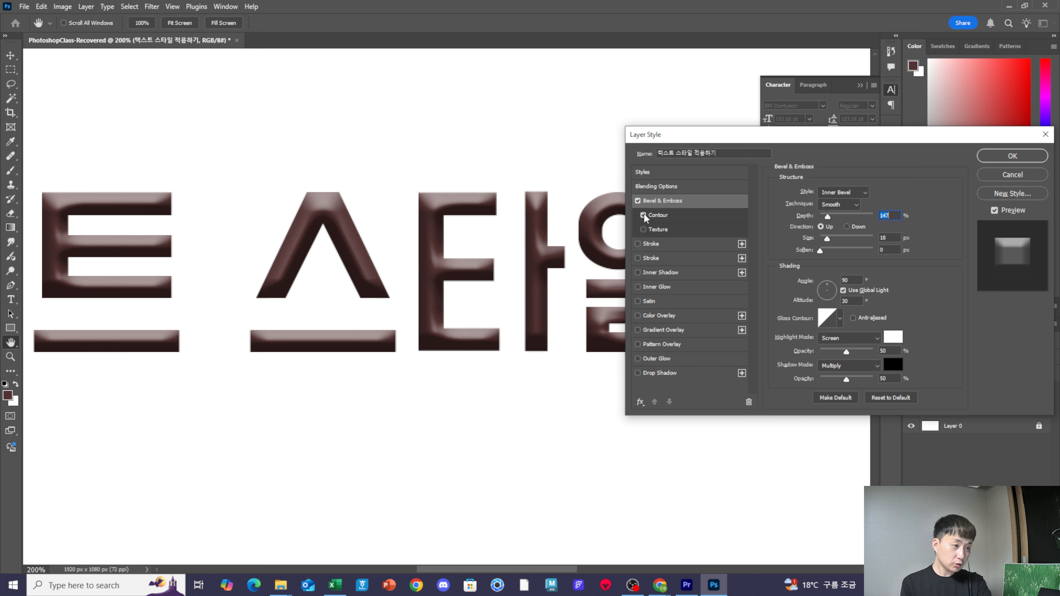
click(667, 215)
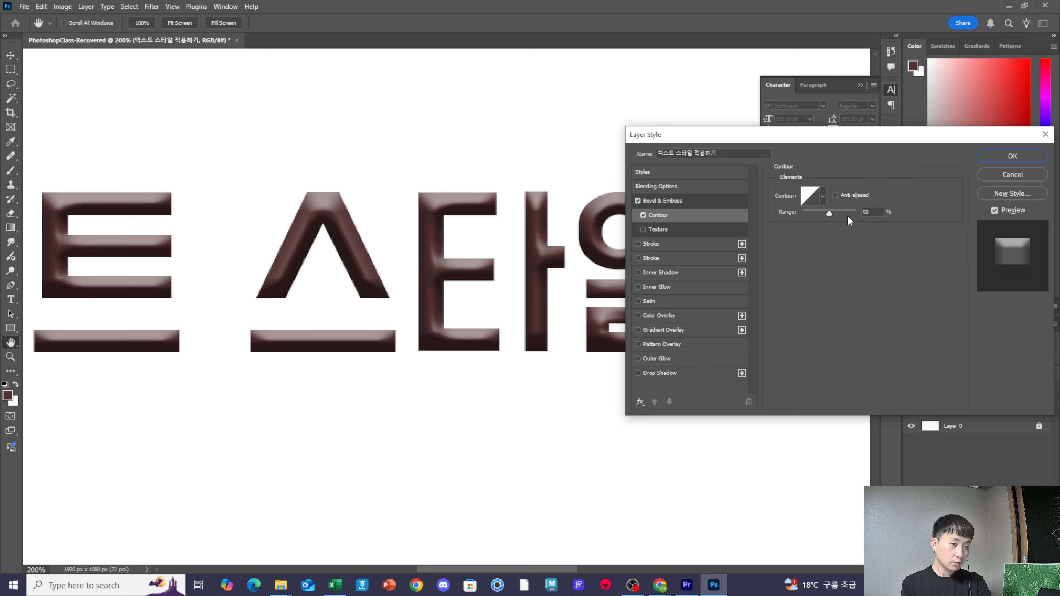
mouse_move(826, 210)
mouse_down()
mouse_move(858, 209)
mouse_move(777, 210)
mouse_move(851, 205)
mouse_move(785, 202)
mouse_move(838, 211)
mouse_up()
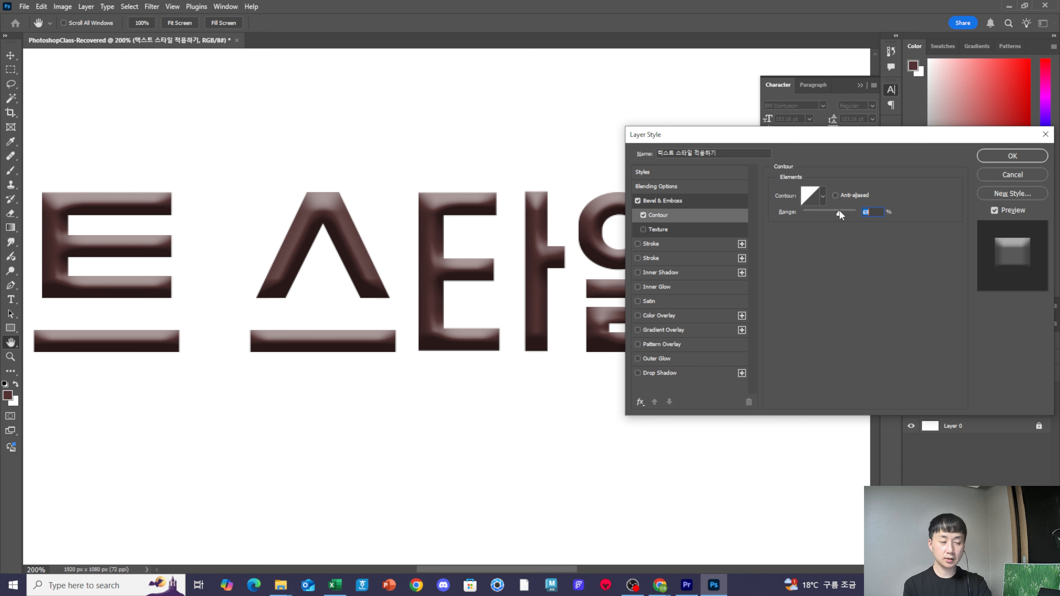
click(643, 215)
- Try the bevel's Texture option with a scale of about 79% and a depth of about +43%, and turn Texture off
click(643, 229)
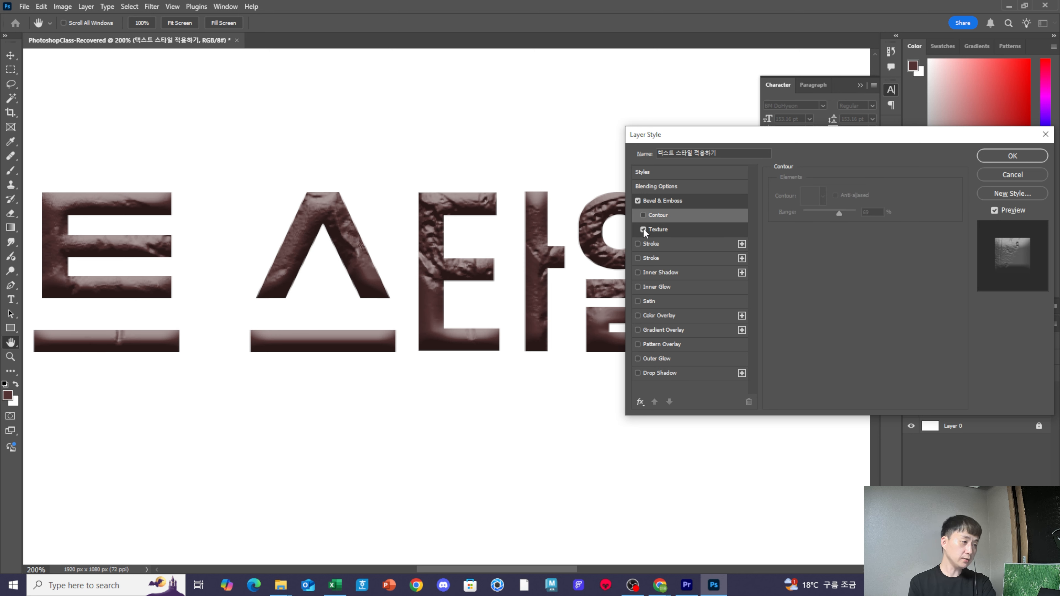
click(659, 230)
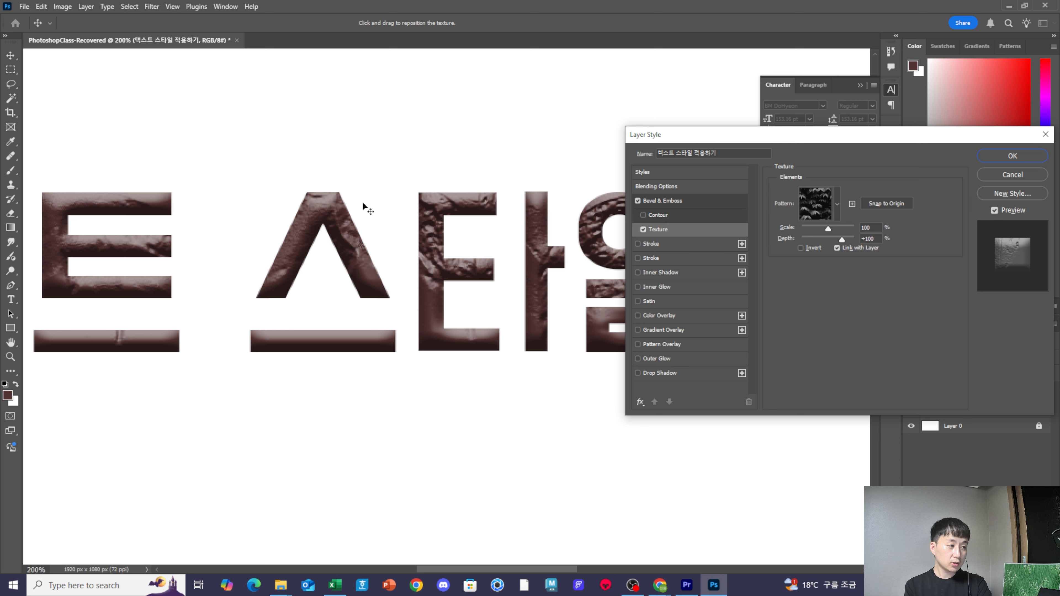
scroll(456, 233, down, 3)
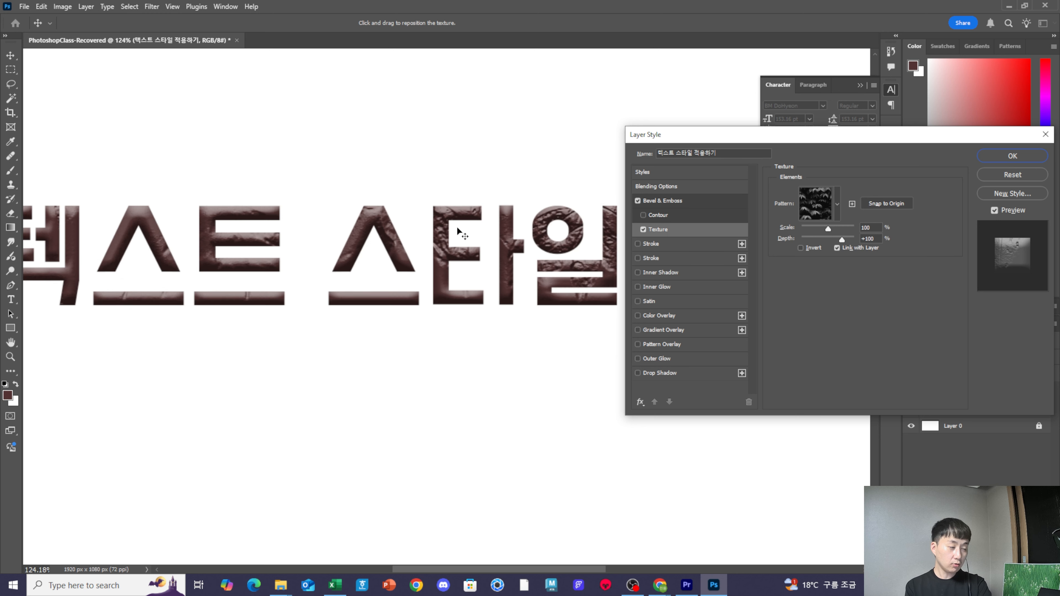
scroll(152, 250, up, 2)
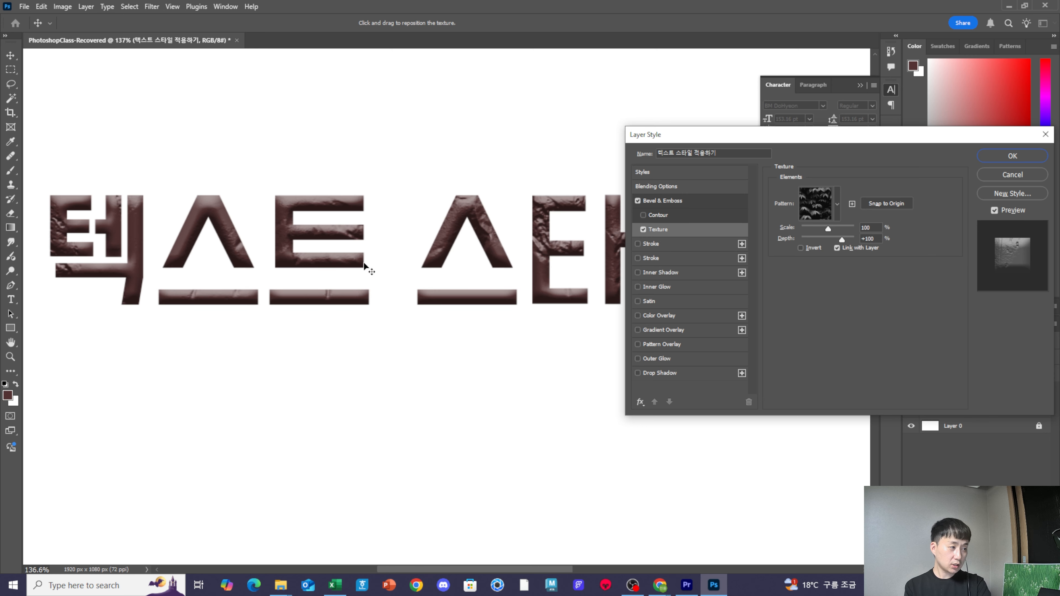
mouse_move(825, 229)
mouse_down()
mouse_move(809, 230)
mouse_move(835, 225)
mouse_move(822, 229)
mouse_move(837, 240)
mouse_up()
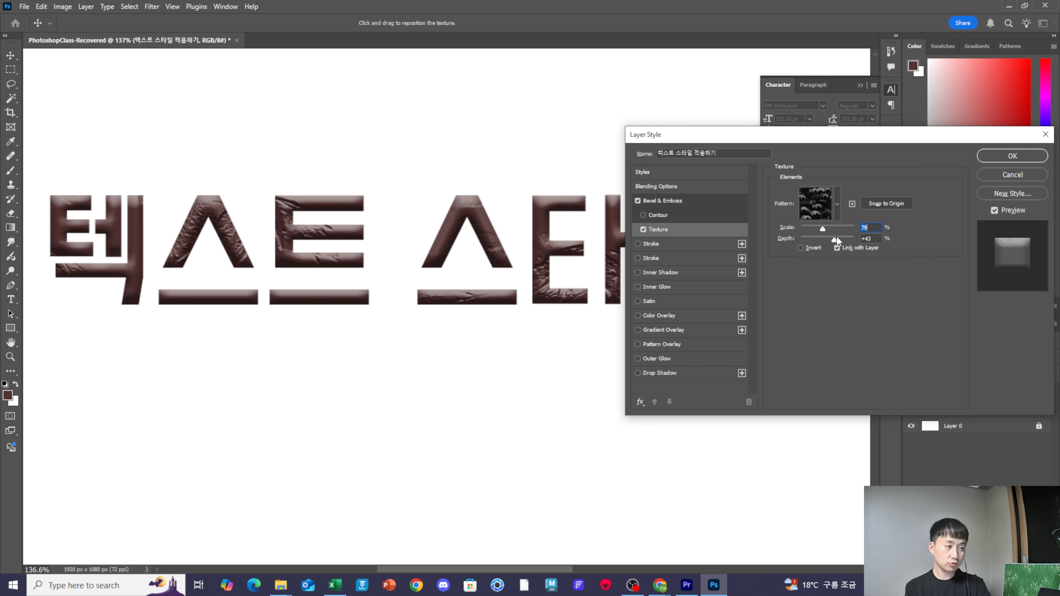
click(643, 230)
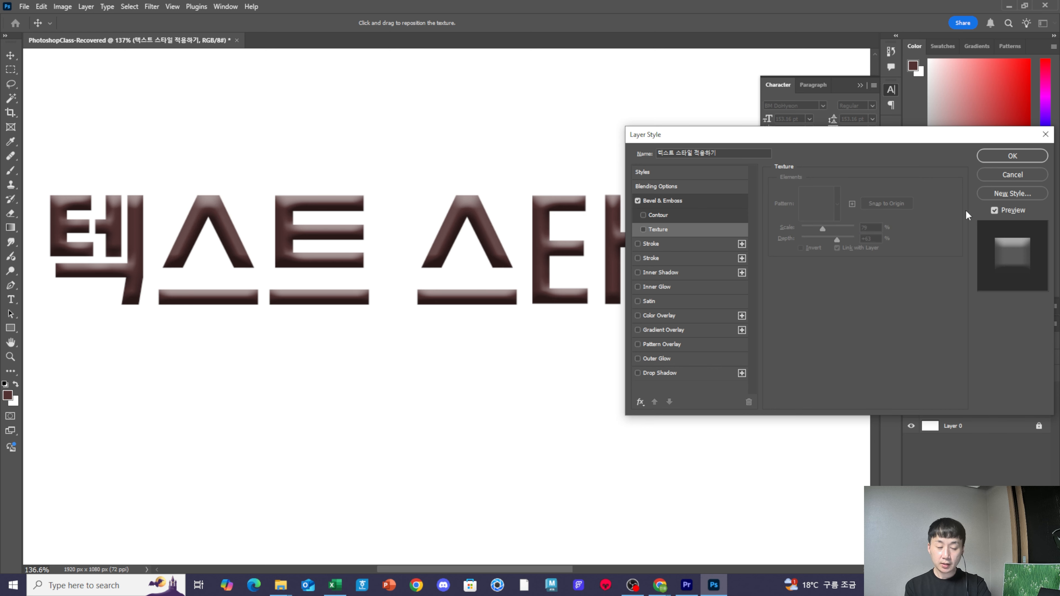
- Enable an 18 px outside Stroke on the title and set its color to orange bb4e13
click(673, 245)
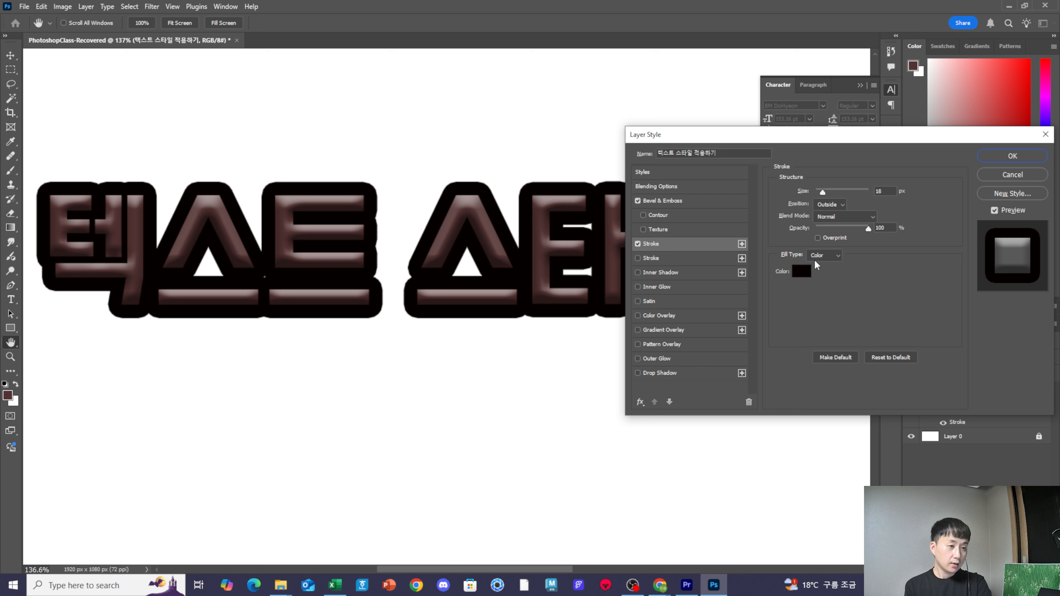
click(800, 271)
click(783, 265)
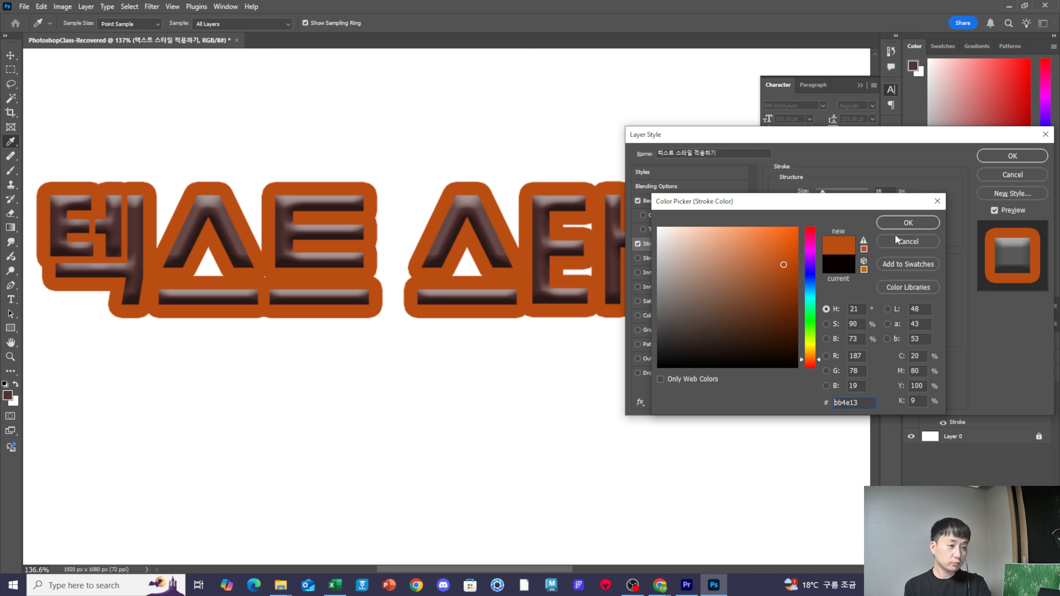
click(918, 222)
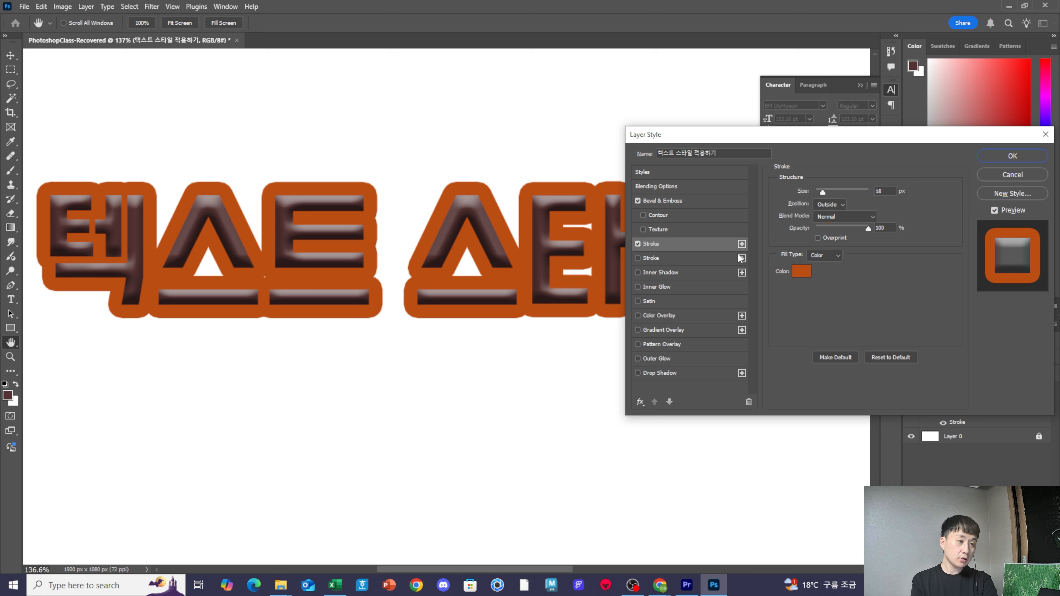
- Enable the second, black Stroke at 31 px and add a third Stroke effect to the title
click(666, 258)
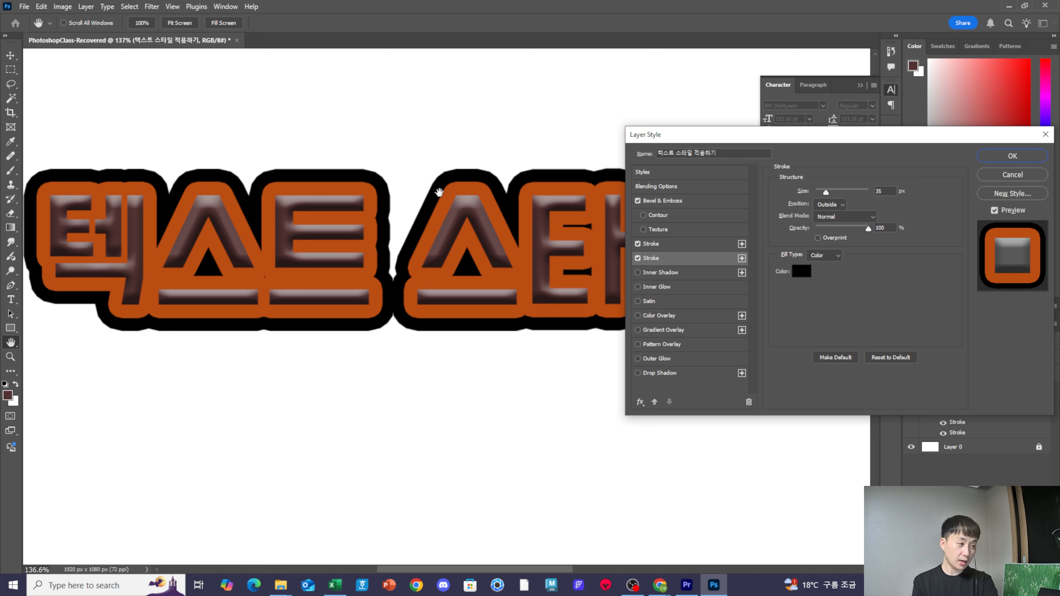
click(743, 258)
click(727, 272)
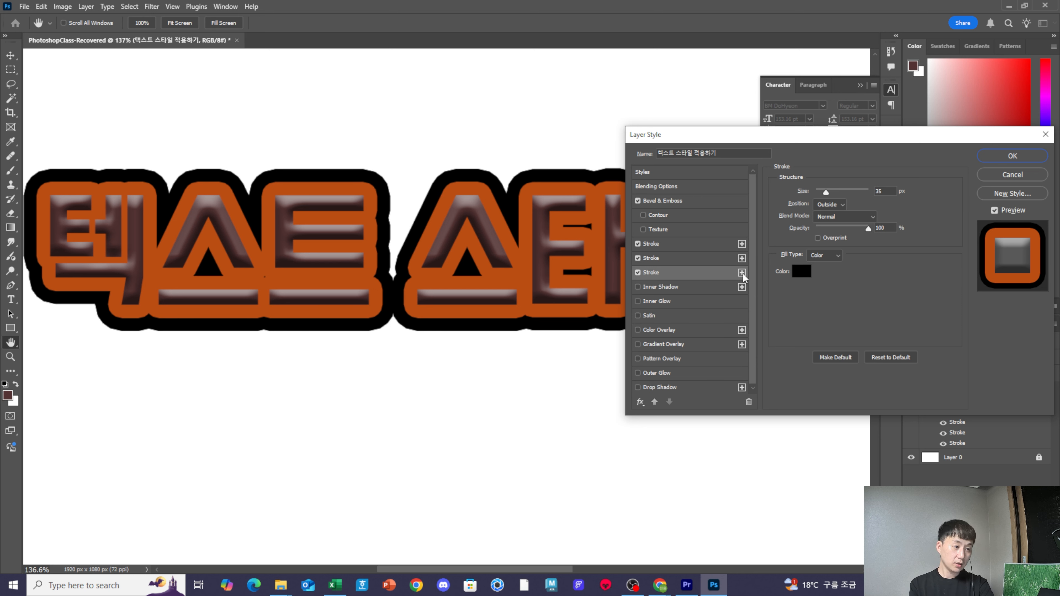
- Set the third Stroke's color to ff0000 and enlarge its size to about 46 px
click(801, 271)
text(ff0000)
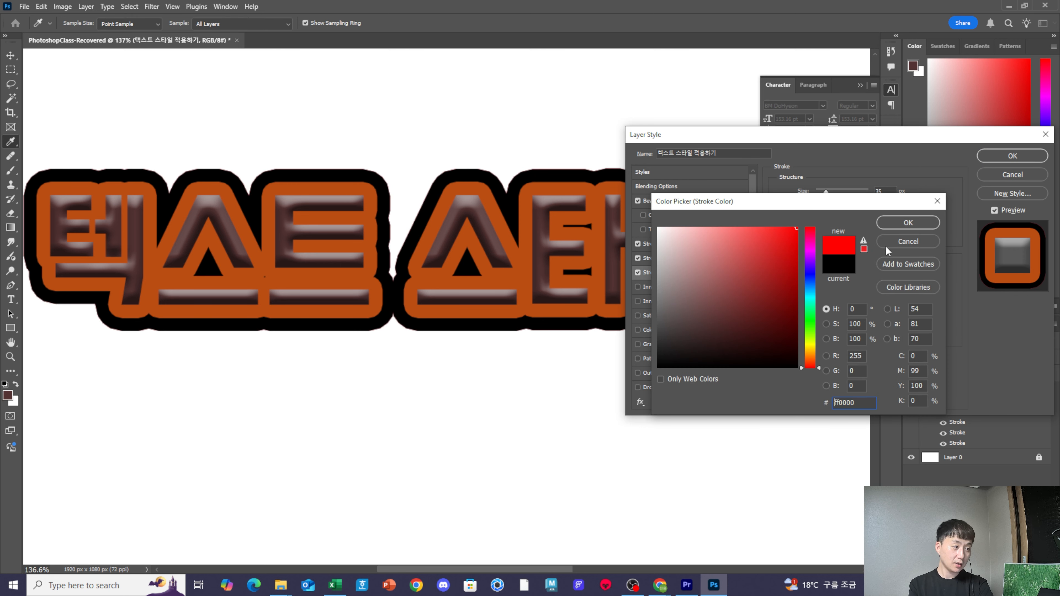
click(900, 224)
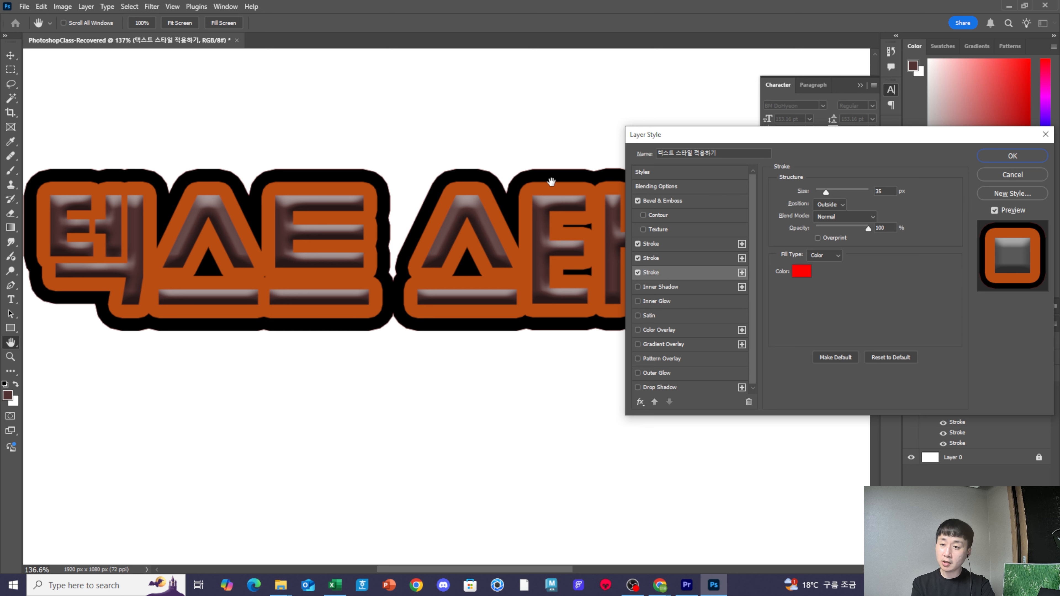
drag(826, 191, 829, 190)
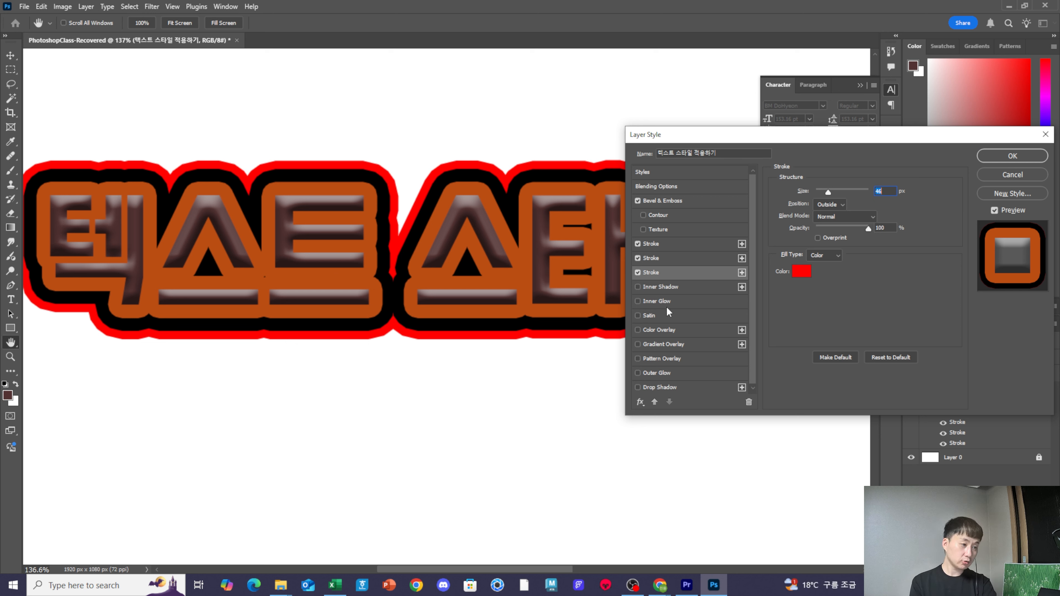
- Try a Drop Shadow with a distance of 0 px, and discard all changes made in the Layer Style dialog
scroll(660, 368, down, 1)
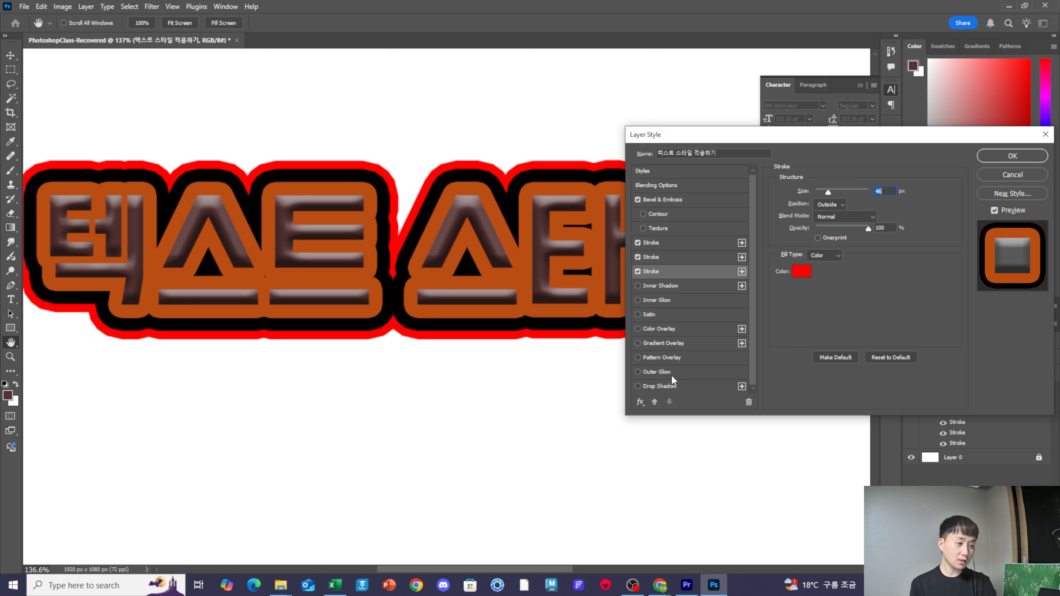
click(635, 385)
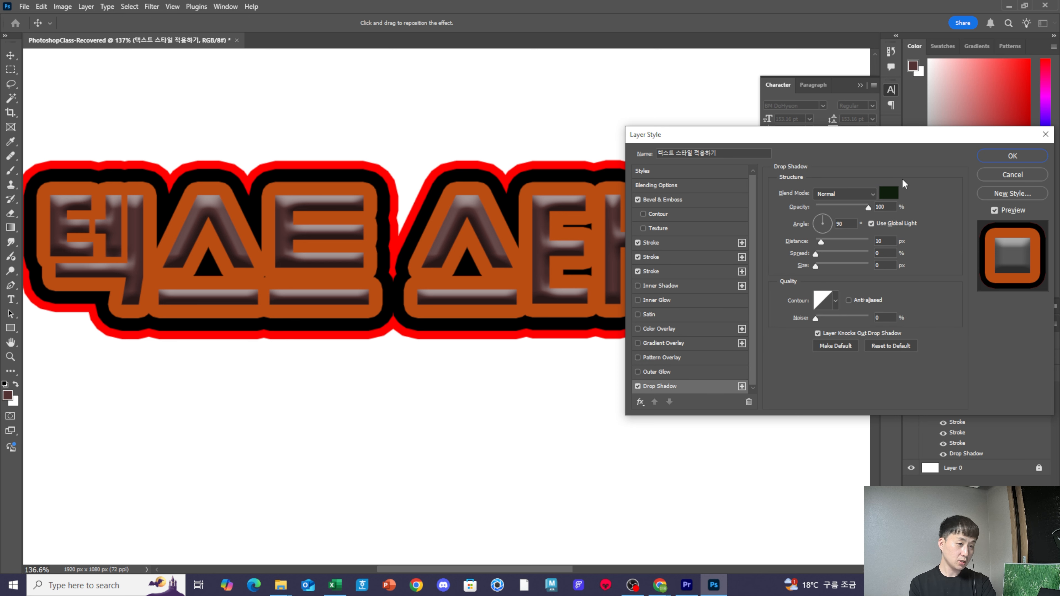
drag(821, 241, 811, 242)
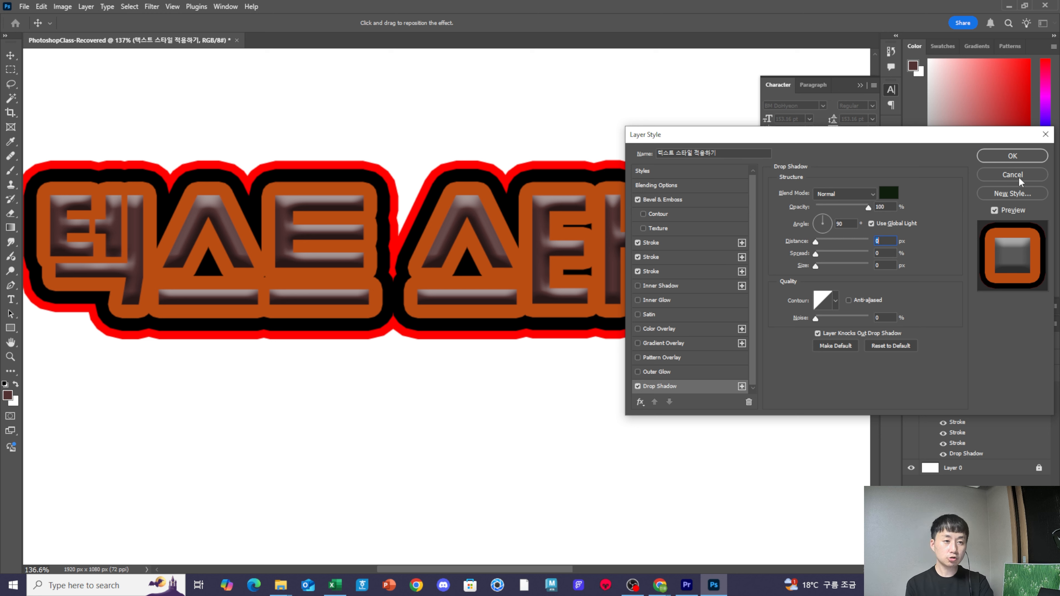
click(1000, 173)
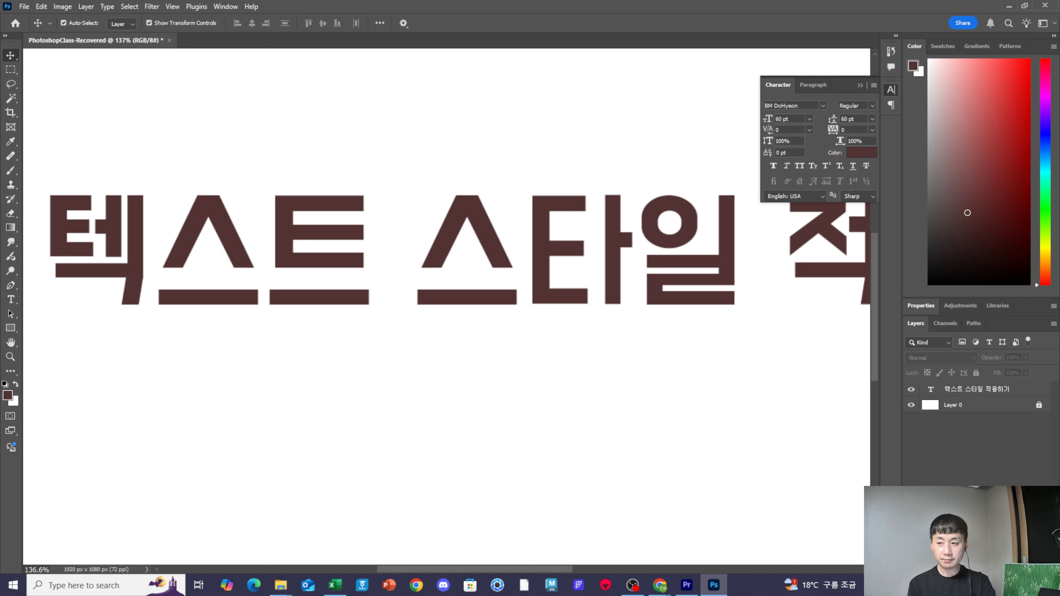
- Undo the last change and convert the "텍스트 스타일 적용하기" title layer to a Smart Object
key(ctrl+z)
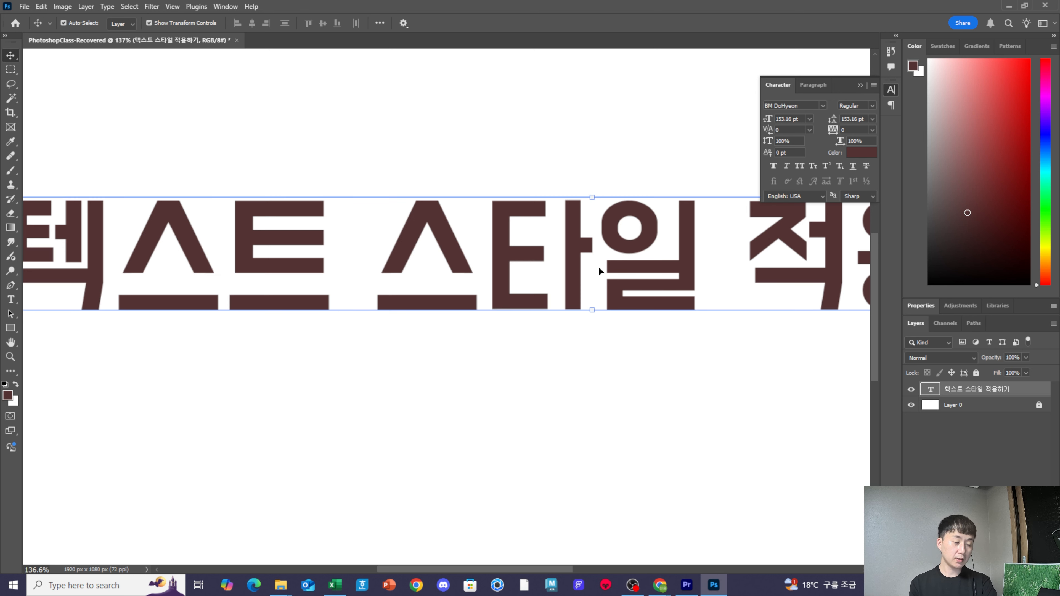
right_click(974, 391)
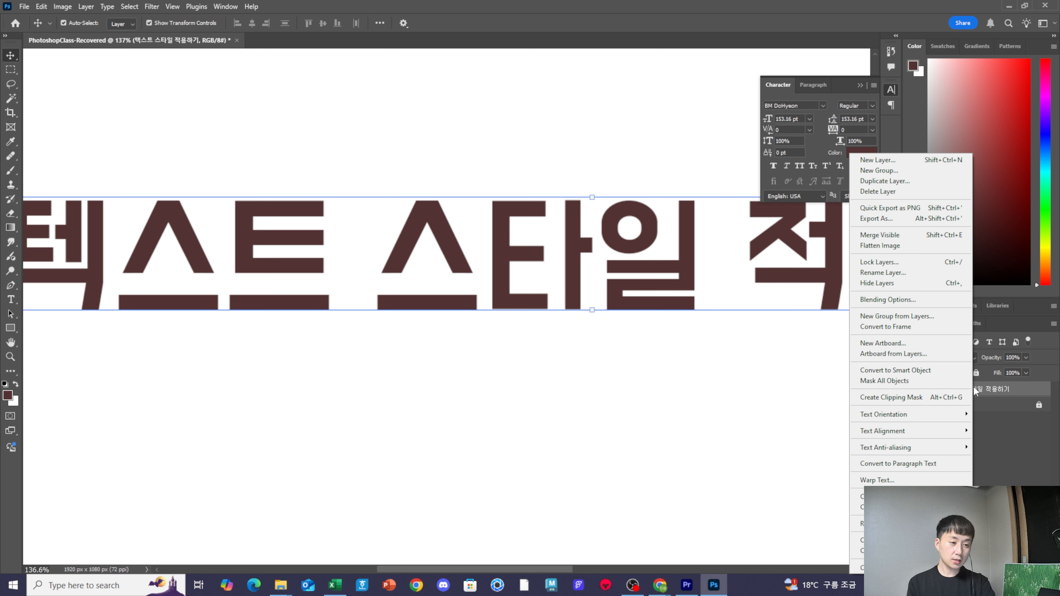
click(935, 376)
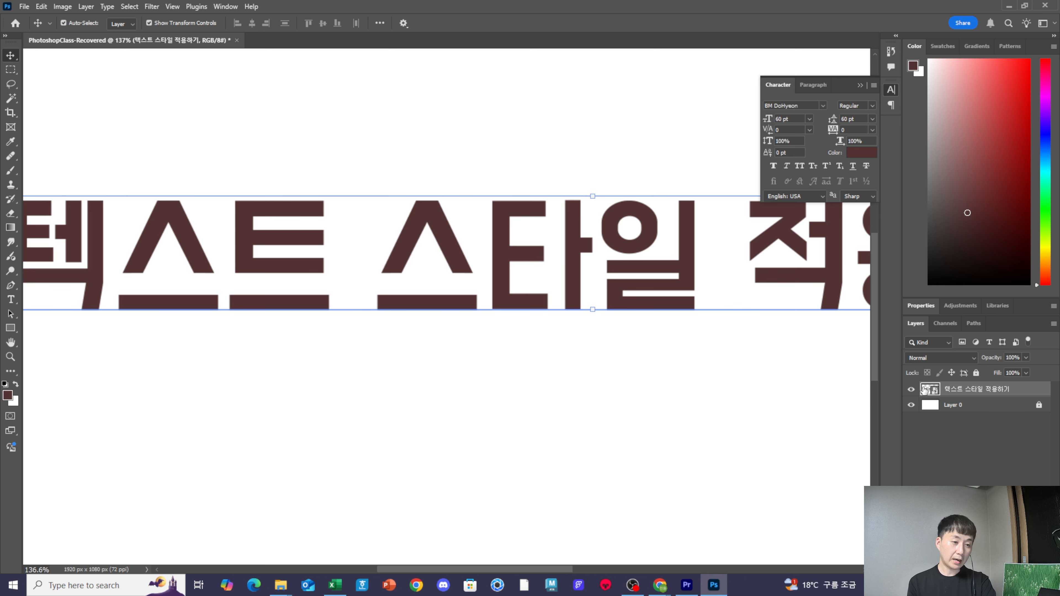
click(957, 407)
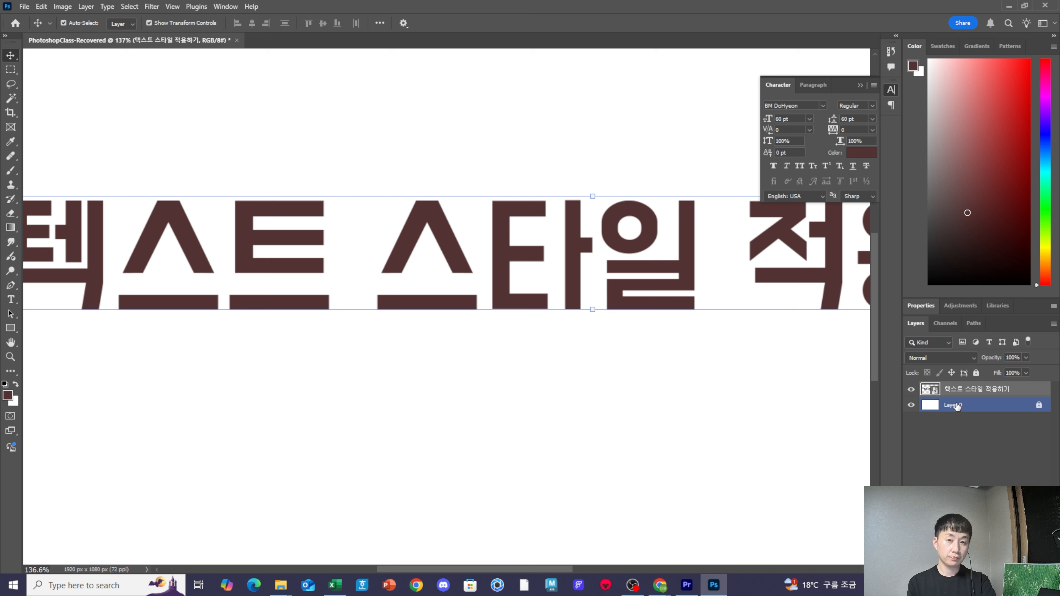
- Clear the current selection and select both "텍스트 정렬" text layers together
click(958, 418)
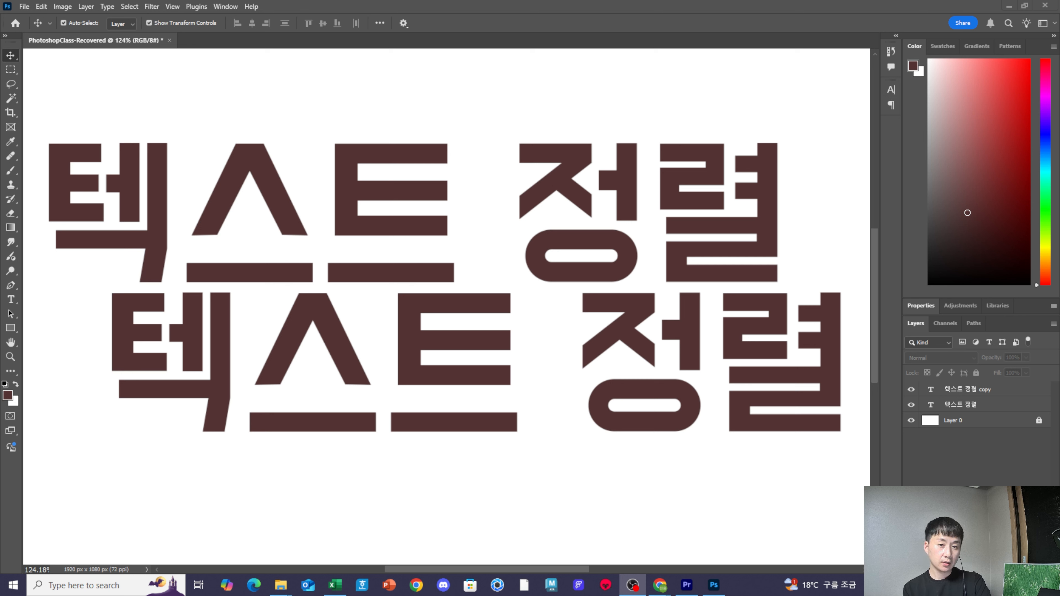
click(642, 101)
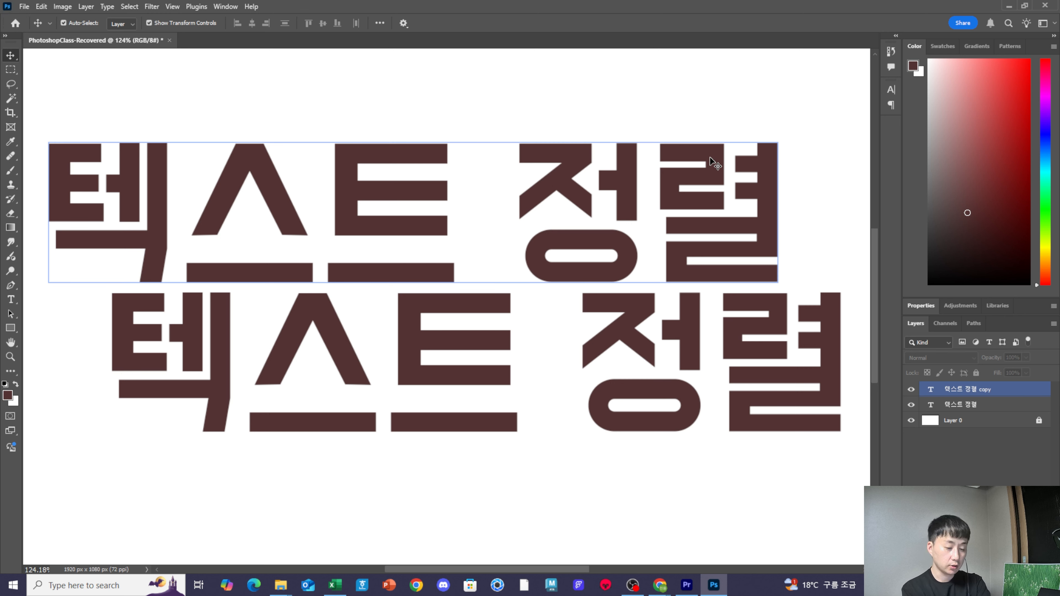
click(723, 182)
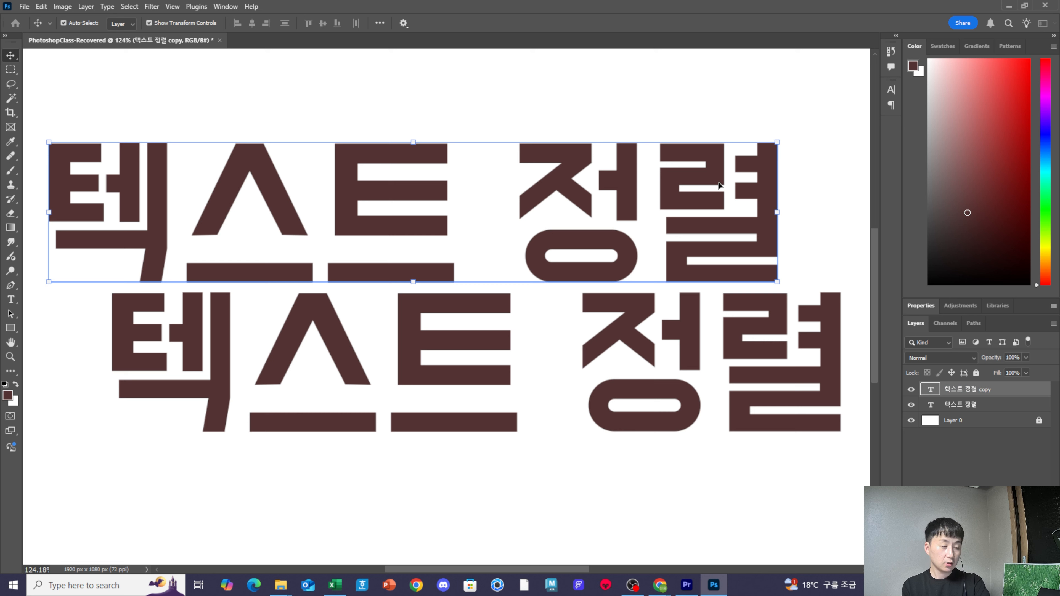
shift+click(694, 336)
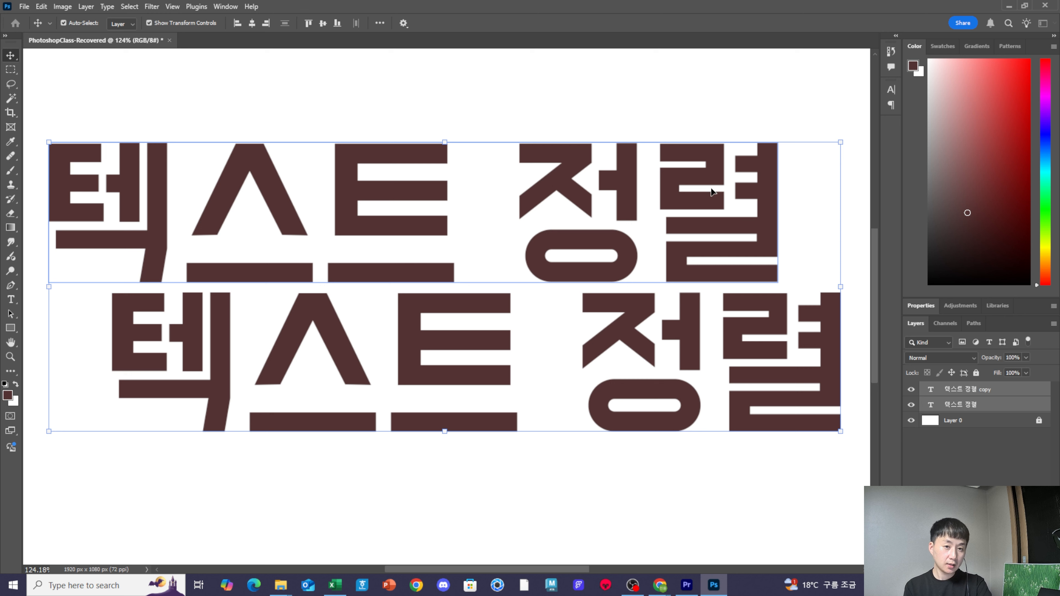
- Try aligning the two selected text layers by their left edges, and undo the alignment
click(237, 23)
key(ctrl)
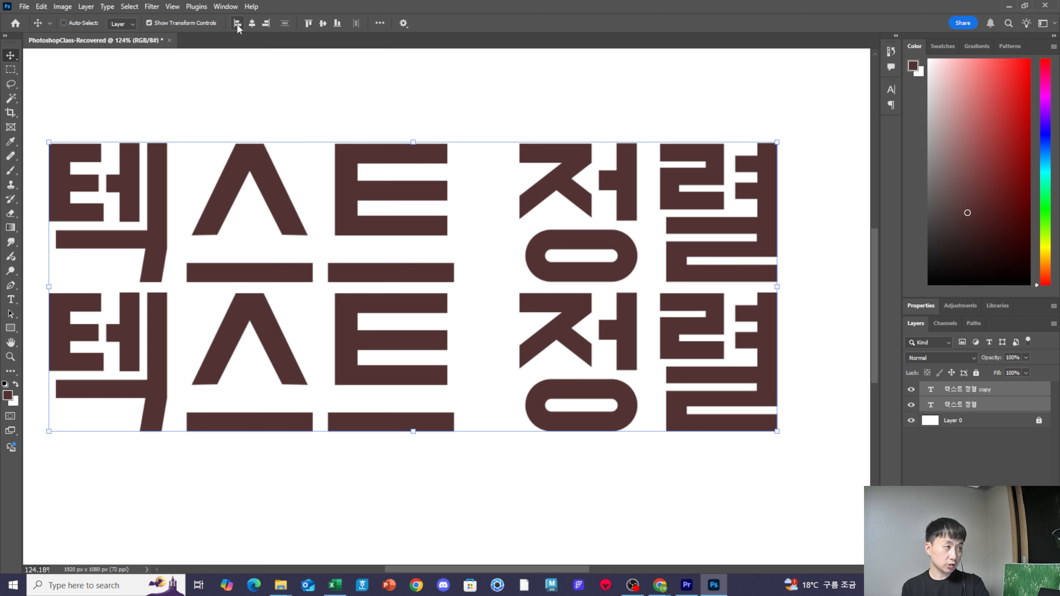
key(ctrl+z)
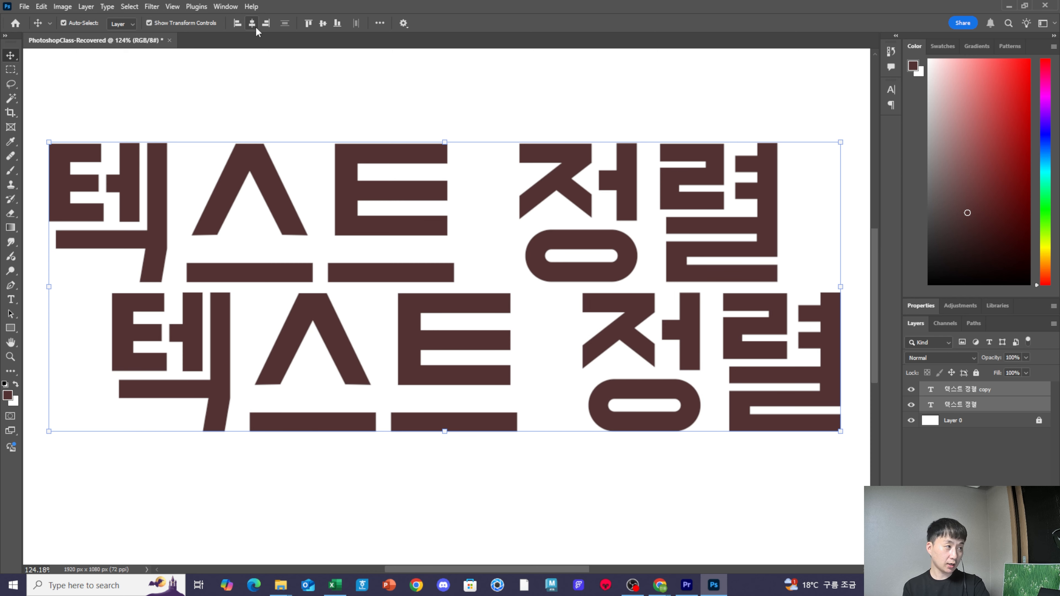
- Try aligning the two text layers by their horizontal centers and by their right edges, undoing each alignment
click(251, 23)
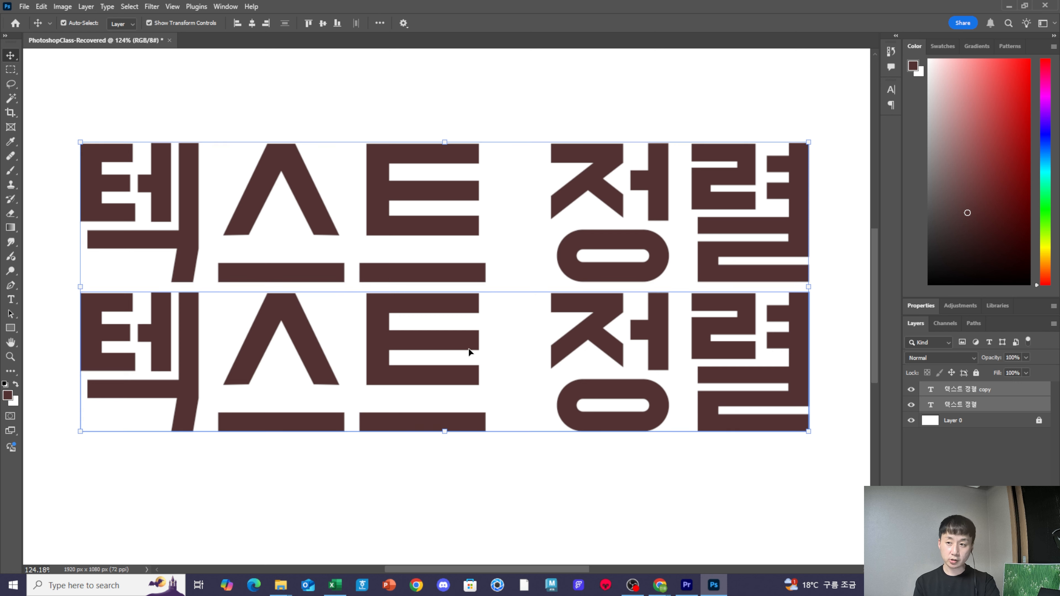
click(266, 24)
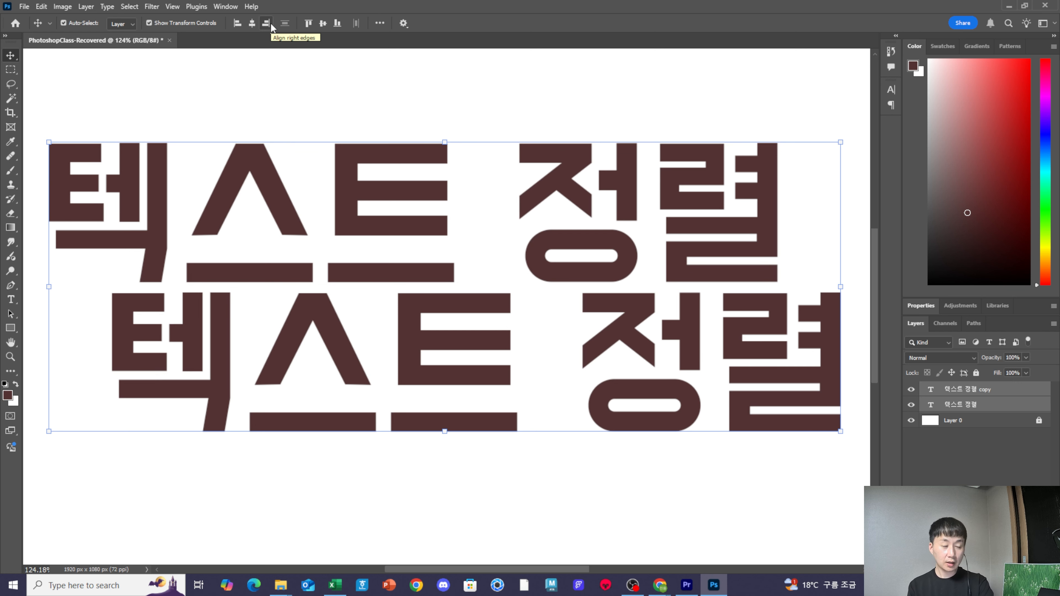
click(271, 27)
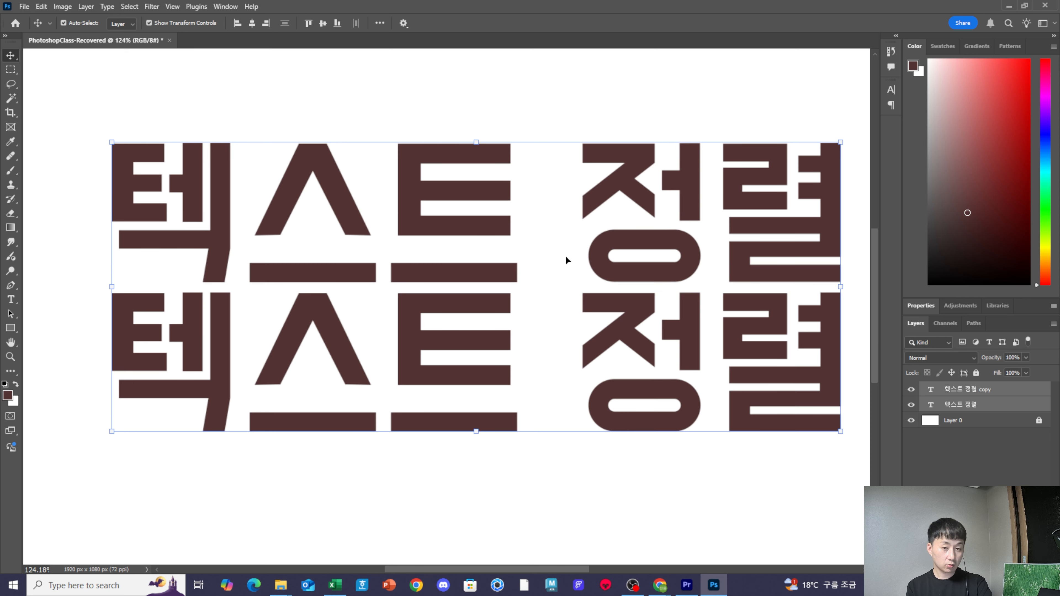
key(ctrl)
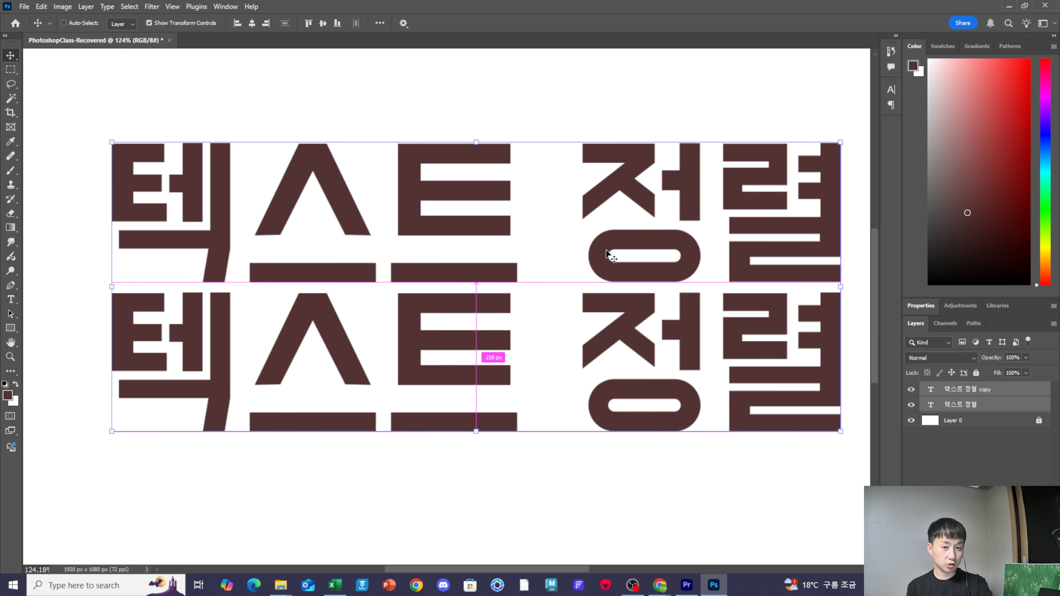
key(ctrl+z)
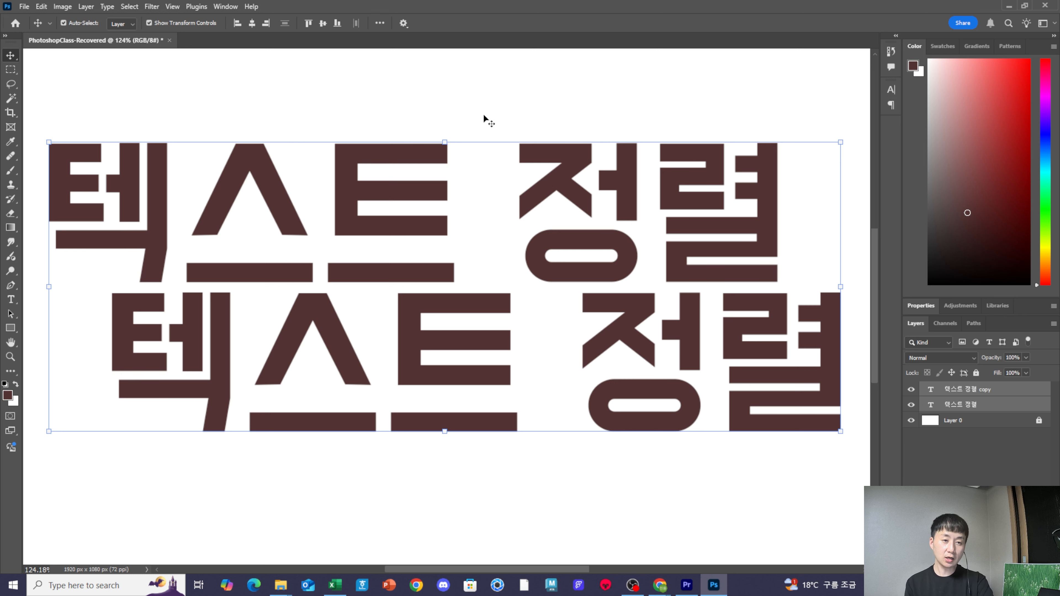
- Delete both selected "텍스트 정렬" text layers, keeping only Layer 0
key(Delete)
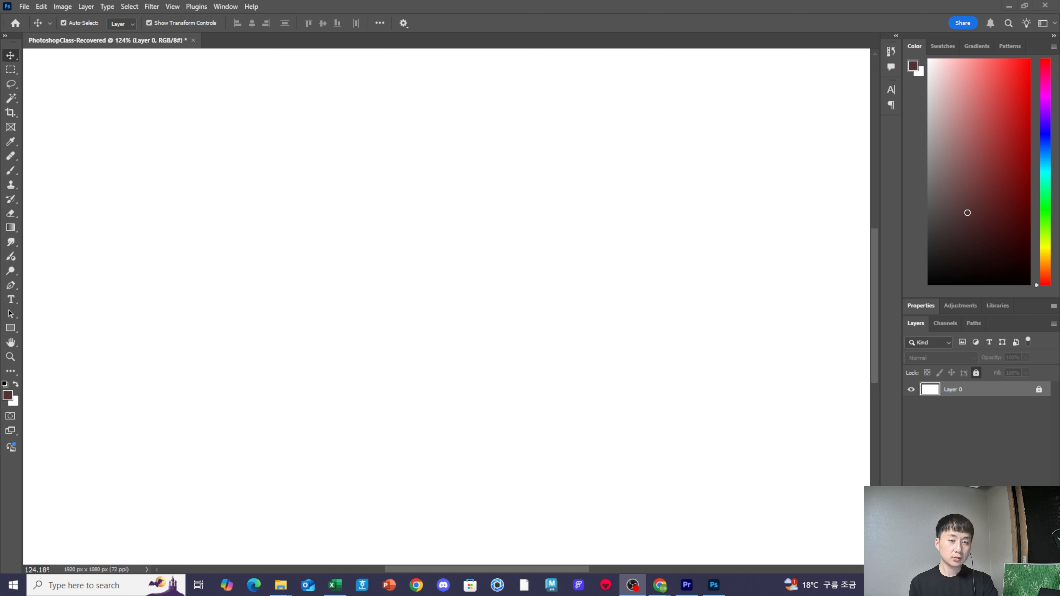